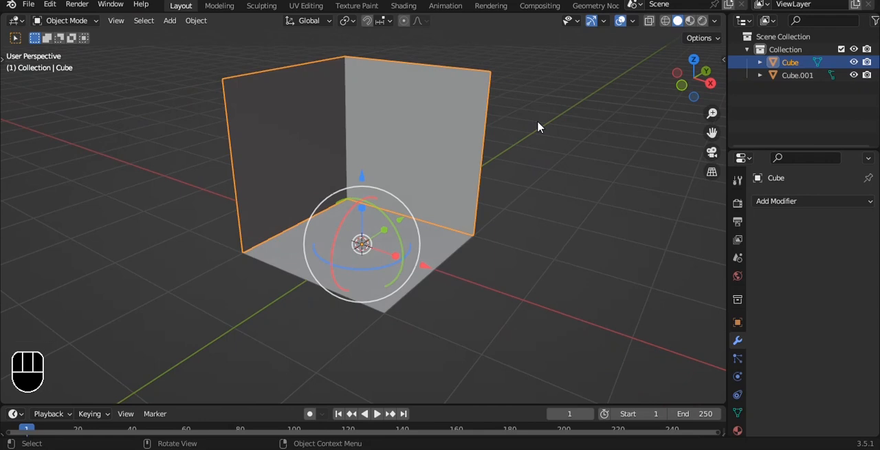
Apply the walls' object transforms and add a Solidify modifier to them
click(527, 121)
click(434, 210)
key(ctrl+q)
click(534, 242)
key(ctrl+a)
click(527, 134)
click(472, 138)
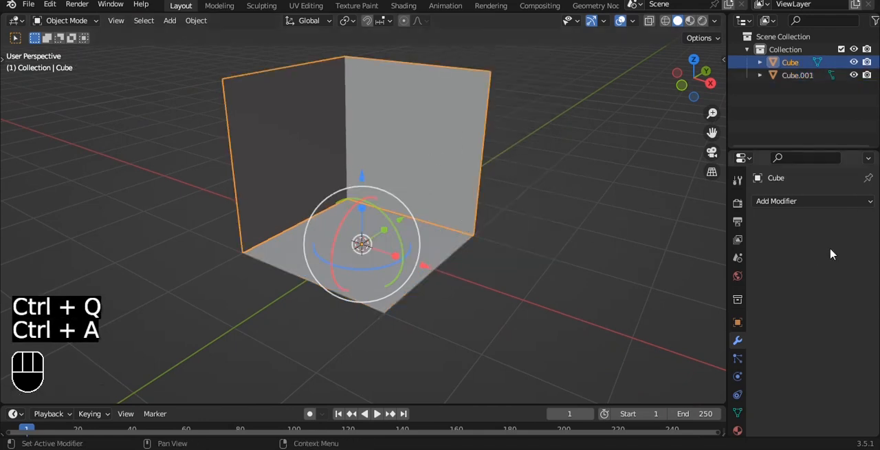
click(821, 202)
click(618, 421)
Enable even thickness on the walls' Solidify modifier and set its thickness to about -0.11 m
key(grave)
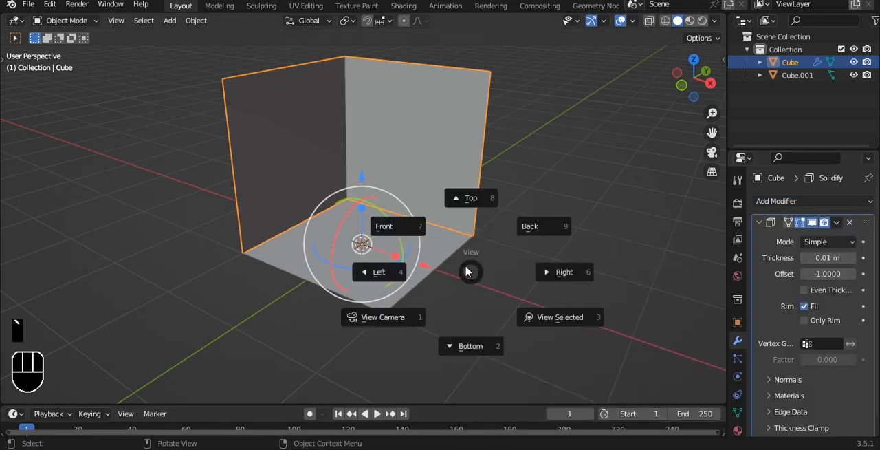
click(408, 223)
scroll(498, 260, up, 2)
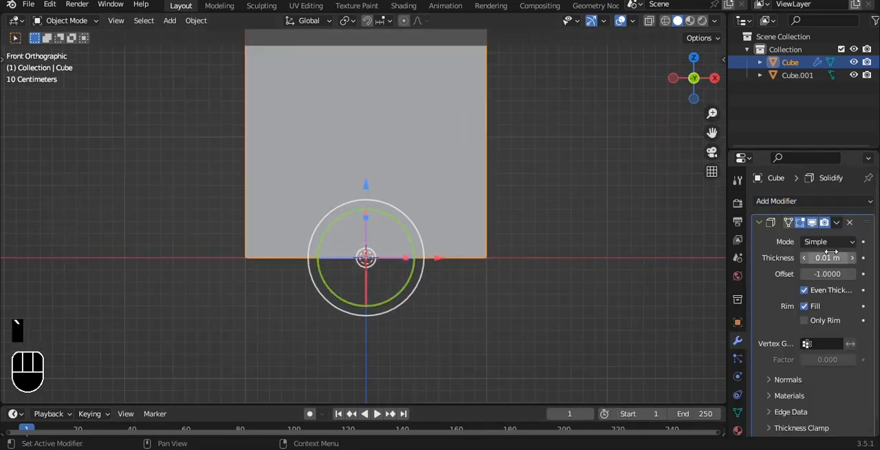
scroll(434, 178, down, 2)
alt+drag(434, 179, 427, 190)
drag(827, 258, 782, 258)
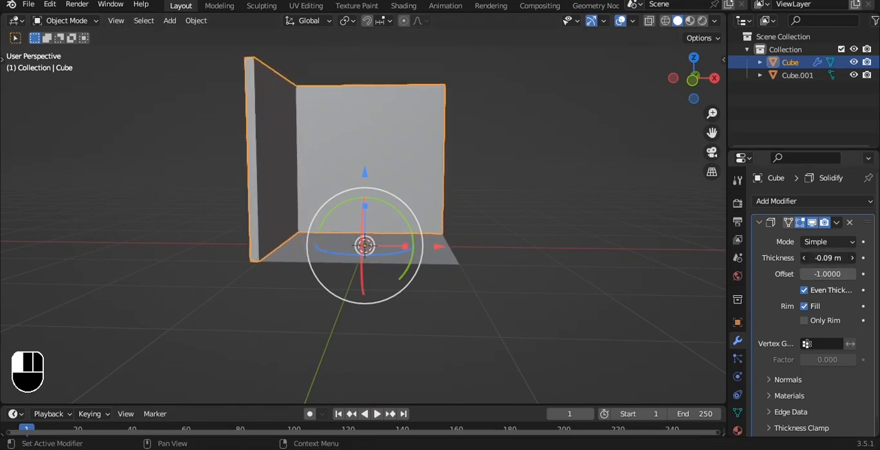
Copy the Solidify modifier from the walls to the floor plane
alt+drag(388, 257, 385, 171)
shift+click(385, 171)
shift+click(385, 171)
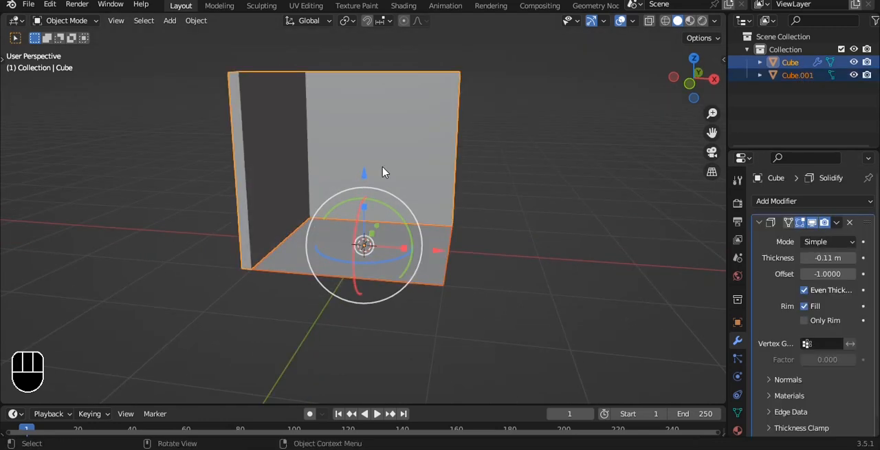
key(ctrl+l)
click(383, 172)
key(grave)
click(513, 182)
click(513, 181)
alt+drag(513, 181, 457, 249)
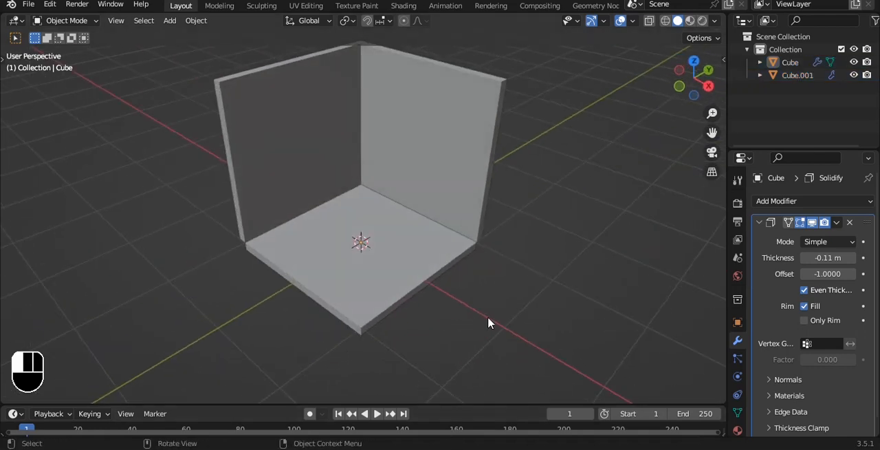
Apply the Solidify modifiers on the floor and the walls, and apply the floor's object transforms
alt+drag(489, 321, 460, 204)
click(400, 248)
key(ctrl+a)
click(468, 188)
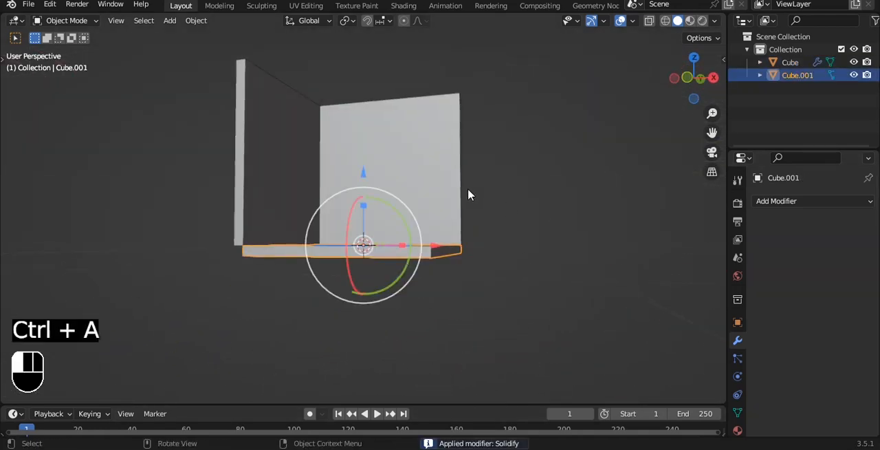
key(ctrl+a)
alt+drag(393, 221, 351, 274)
click(352, 278)
middle_drag(352, 278, 460, 214)
key(ctrl+a)
click(458, 212)
Add a Bevel modifier to the floor with 2 segments, limit method Weight and an amount of 0.15 m
click(848, 205)
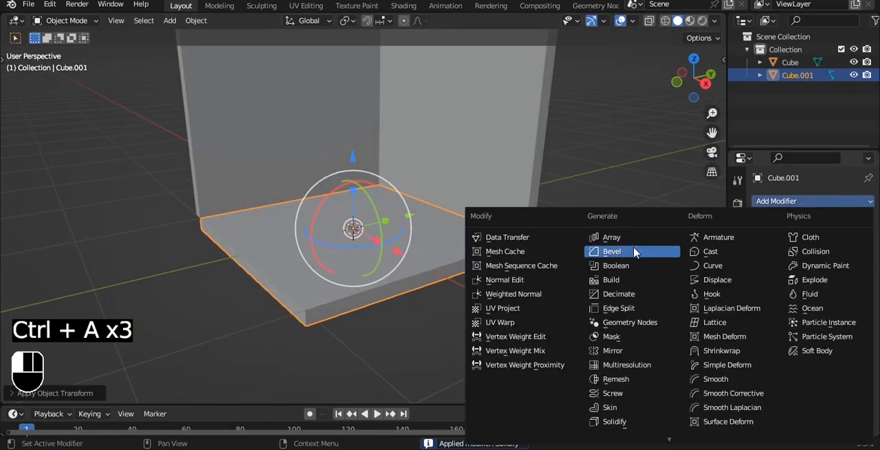
click(635, 248)
scroll(460, 252, up, 2)
alt+drag(460, 252, 464, 233)
click(855, 290)
click(829, 313)
click(800, 352)
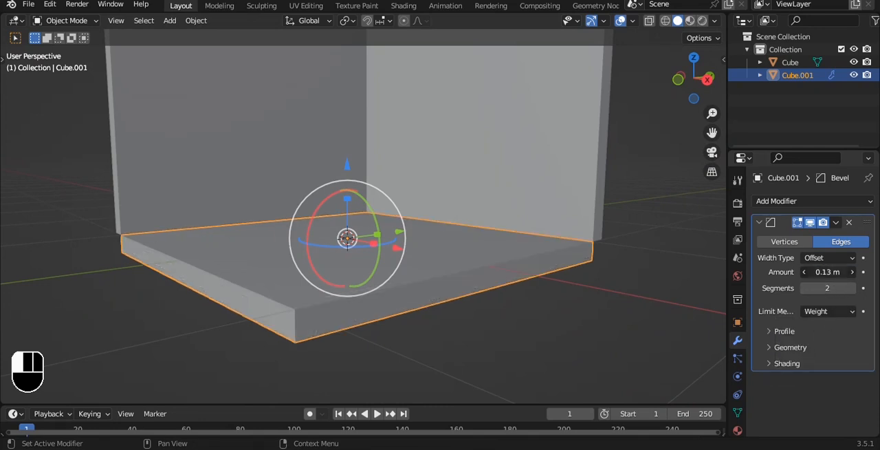
Add a level 3 Subdivision Surface to the floor and set the mean bevel weight of all its edges to 1.00
key(ctrl+3)
key(Tab)
key(a)
key(a)
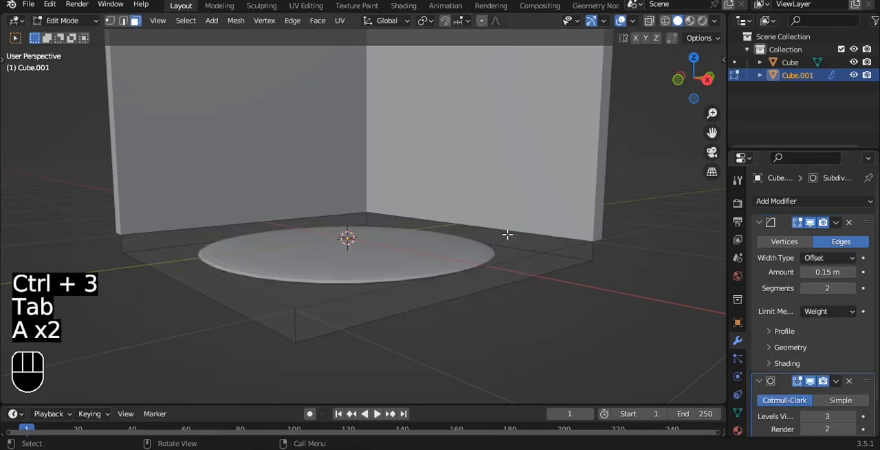
key(a)
key(n)
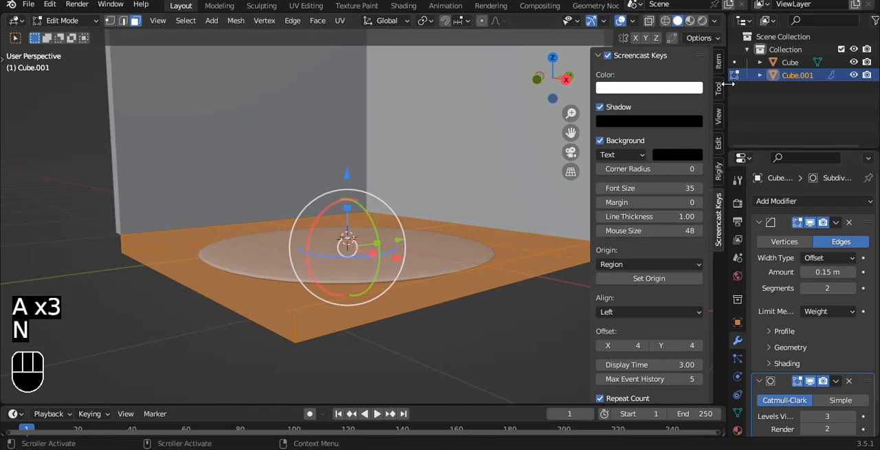
click(720, 63)
drag(650, 199, 701, 198)
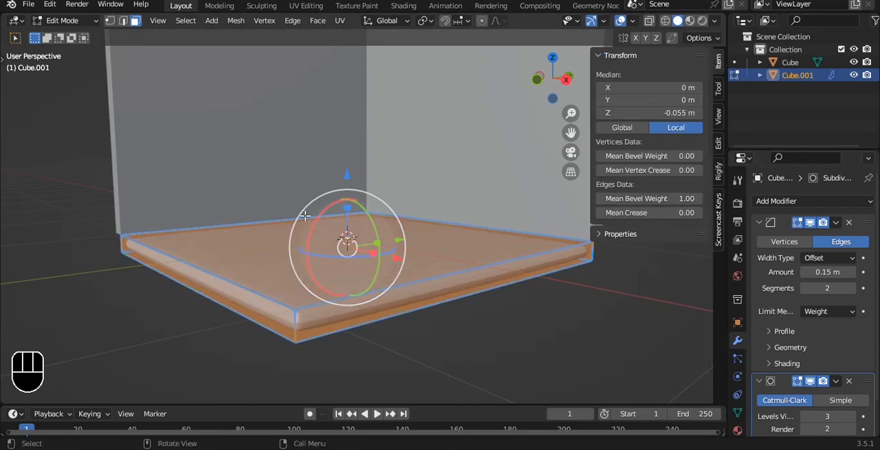
key(Tab)
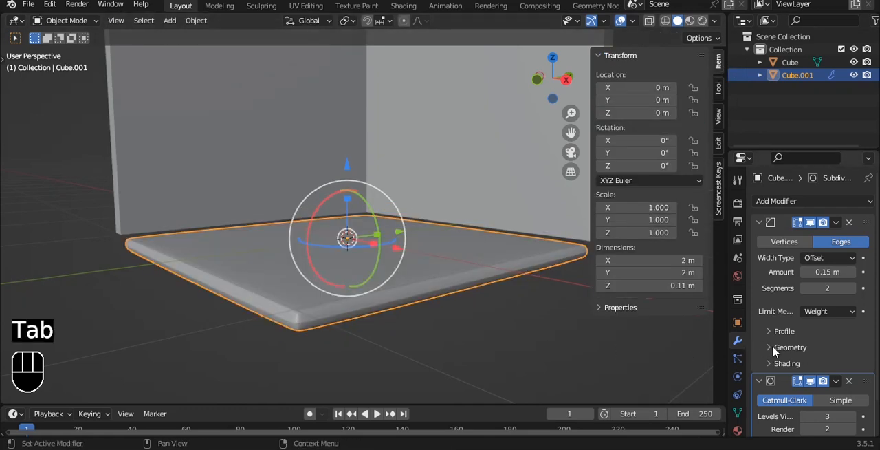
Set the floor's bevel profile shape to 0.94 and shade the floor auto smooth
click(783, 331)
drag(838, 371, 853, 372)
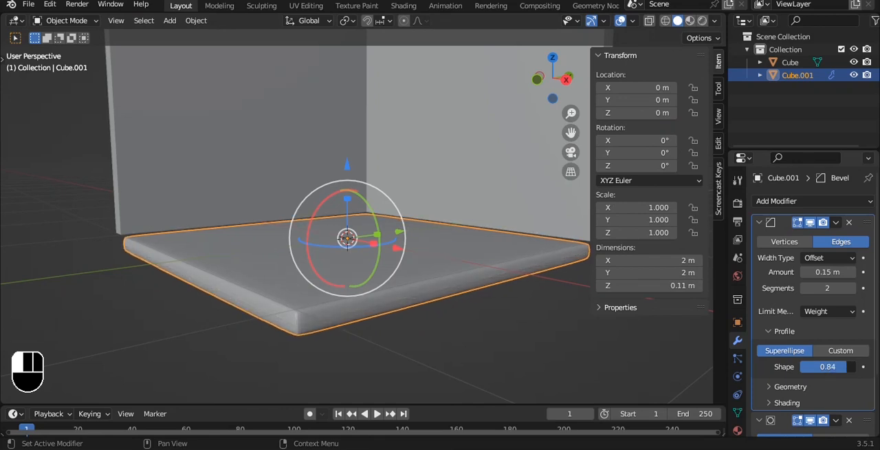
scroll(518, 320, up, 3)
shift+middle_drag(466, 297, 458, 222)
right_click(415, 162)
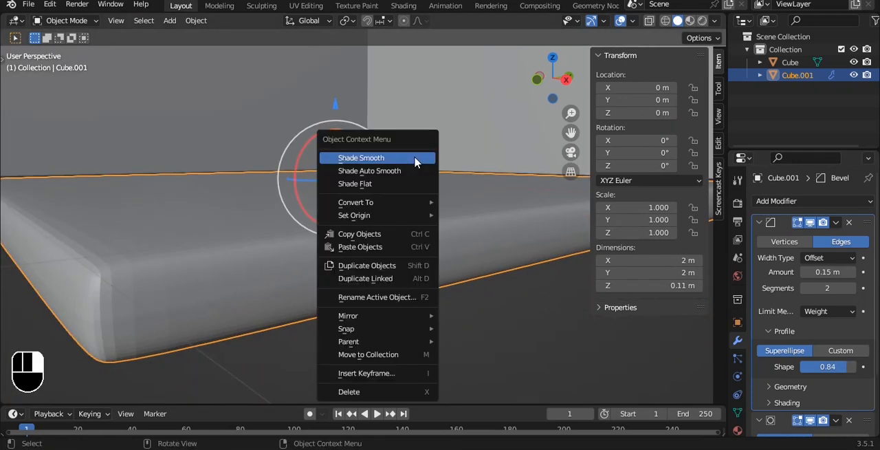
click(410, 170)
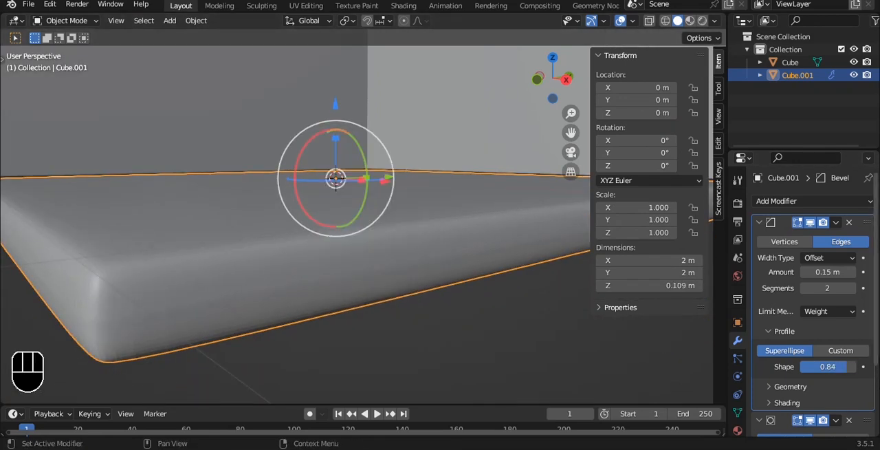
drag(845, 371, 852, 371)
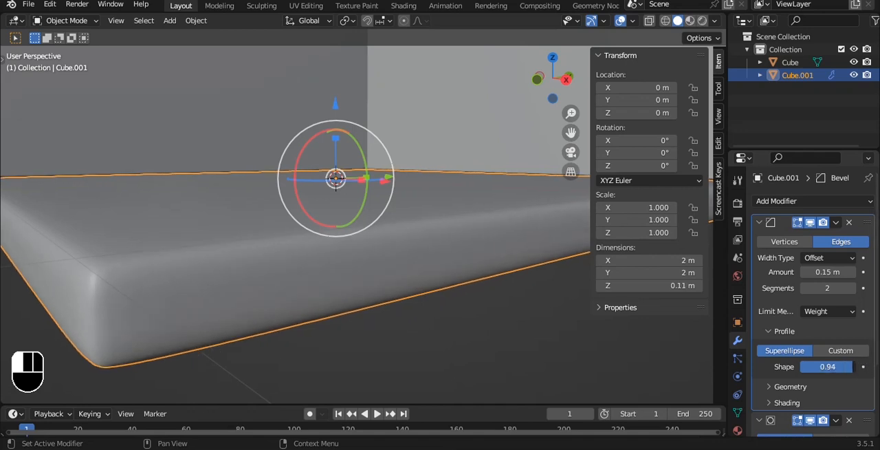
Copy the floor's Bevel and Subdivision modifiers to the walls
scroll(318, 239, down, 5)
click(395, 116)
shift+click(379, 241)
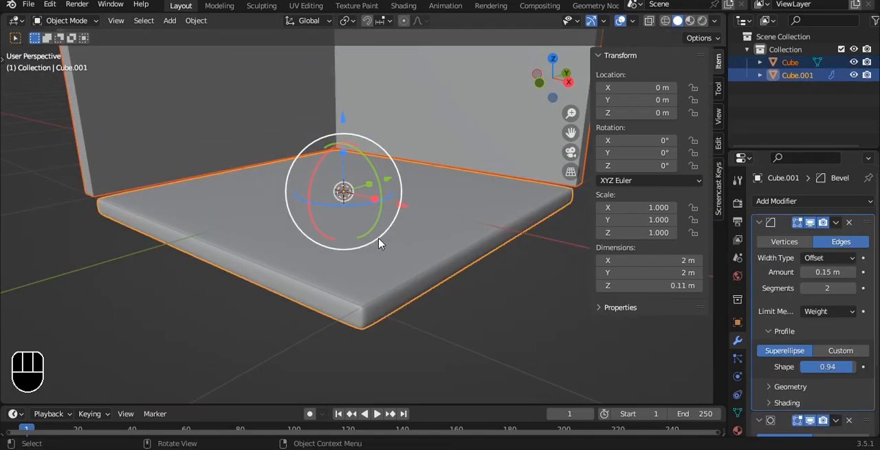
key(ctrl+l)
click(379, 239)
Shade the walls smooth and set their origin to their geometry
scroll(379, 241, down, 3)
click(432, 108)
right_click(433, 108)
click(432, 108)
key(q)
click(482, 227)
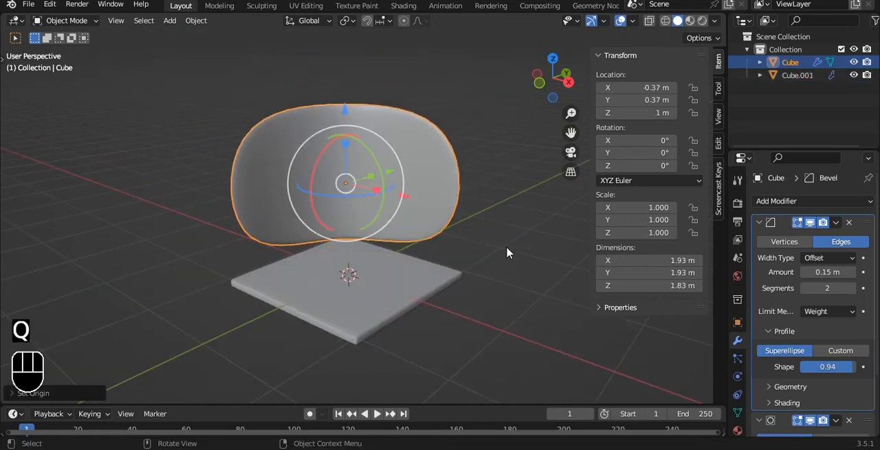
Set the mean bevel weight of all the walls' edges to 1.00
key(Tab)
key(a)
drag(647, 199, 681, 198)
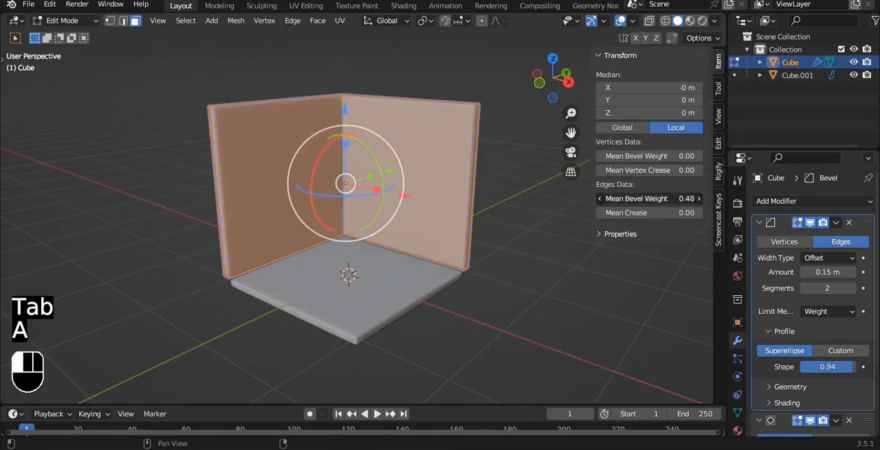
key(Tab)
Set the walls' origin to their geometry and lower the walls onto the floor, to a Z location of about 0.91 m
alt+drag(233, 134, 283, 182)
scroll(302, 198, up, 3)
key(q)
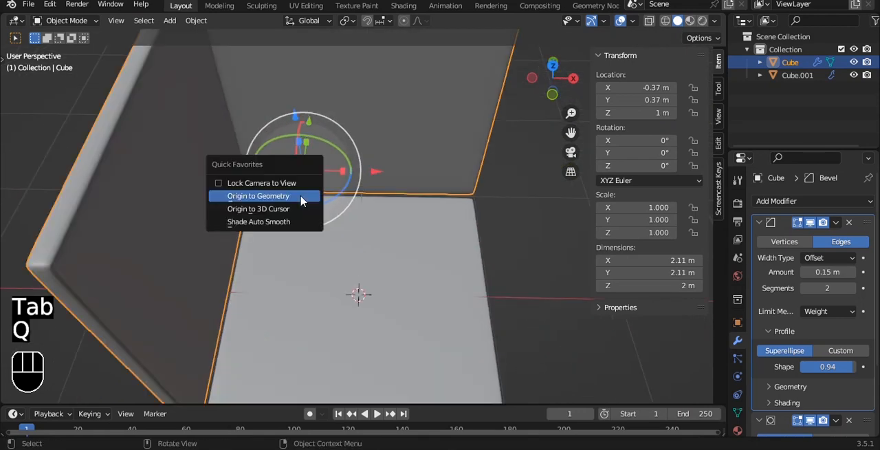
click(301, 198)
key(grave)
click(266, 165)
drag(324, 111, 324, 120)
click(430, 350)
alt+drag(515, 186, 416, 116)
Save the file 26.blend
scroll(439, 210, down, 3)
scroll(439, 211, up, 4)
key(ctrl+s)
key(shift+a)
mouse_move(416, 116)
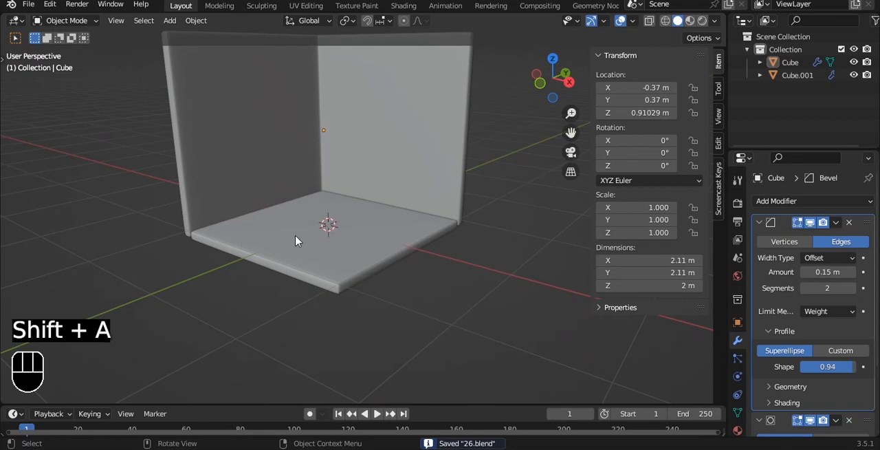
Duplicate the floor's top face, separate the copy into its own object and reset that object's origin
click(297, 240)
key(Tab)
key(3)
click(408, 222)
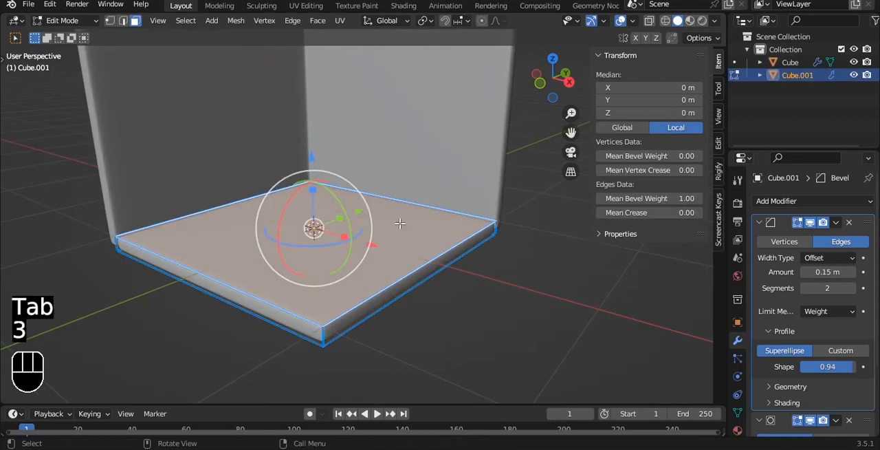
key(shift+d)
right_click(401, 175)
key(p)
click(401, 181)
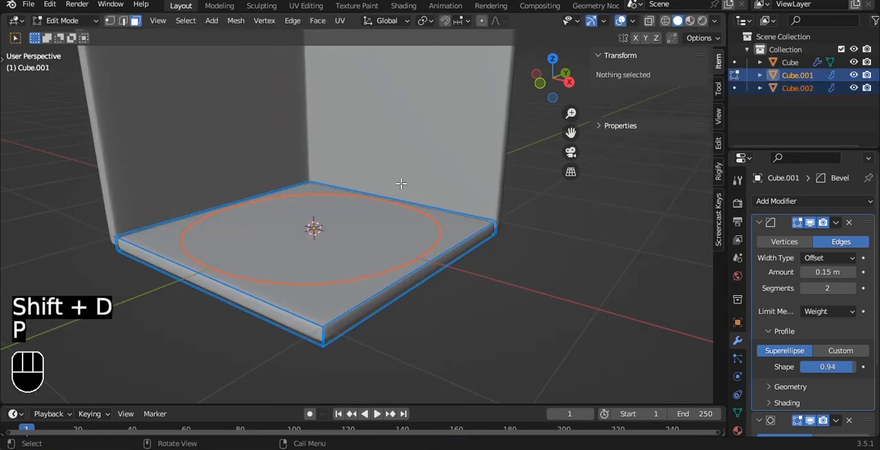
key(Tab)
click(360, 238)
key(q)
click(364, 220)
Add a horizontal loop cut around the walls and lower it to a local Z of about -0.18 m
alt+shift+drag(340, 145, 291, 149)
click(291, 148)
key(Tab)
alt+click(305, 120)
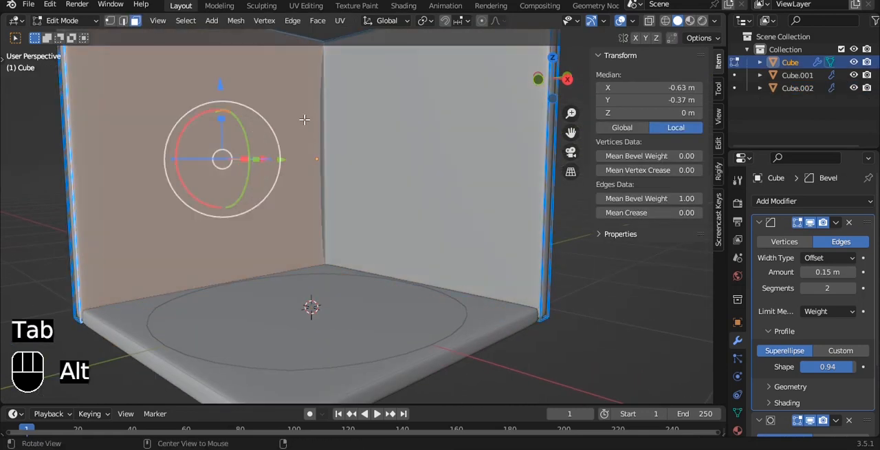
key(ctrl+r)
scroll(318, 153, up, 1)
scroll(319, 153, down, 1)
click(318, 150)
right_click(318, 146)
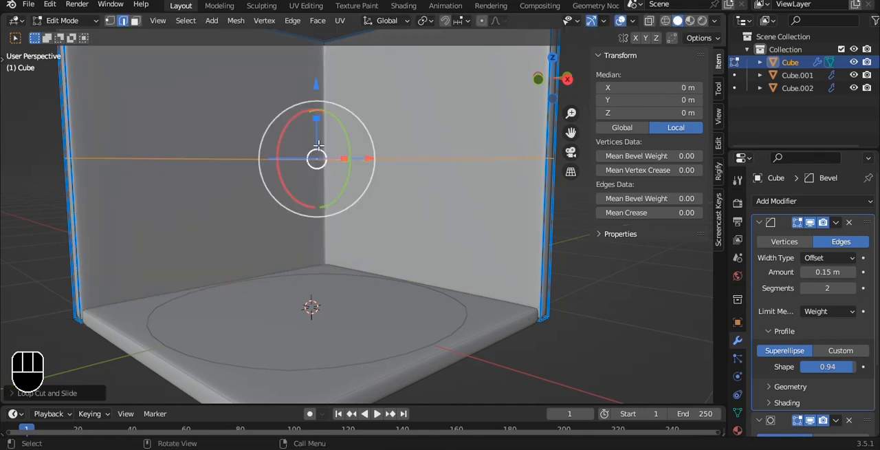
drag(318, 84, 313, 103)
Add a second horizontal loop cut near the top of the walls for the window's upper edge
key(ctrl+r)
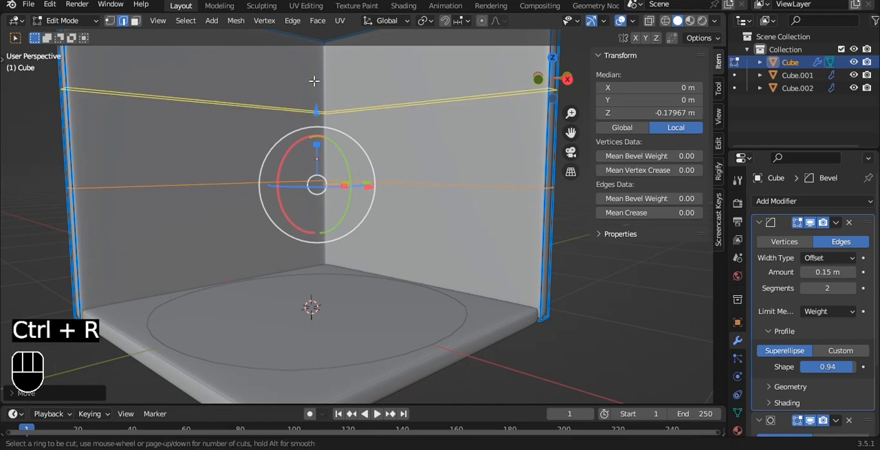
click(315, 81)
click(313, 37)
alt+middle_drag(313, 37, 351, 225)
Add two vertical loop cuts on the left wall to frame the sides of the window
key(ctrl+r)
click(350, 224)
click(498, 226)
key(ctrl+r)
click(314, 234)
click(313, 234)
Straighten the vertical cut farther from the corner by scaling it to 0 along Y in the top view
middle_drag(383, 114, 429, 232)
scroll(408, 161, up, 2)
scroll(377, 182, up, 2)
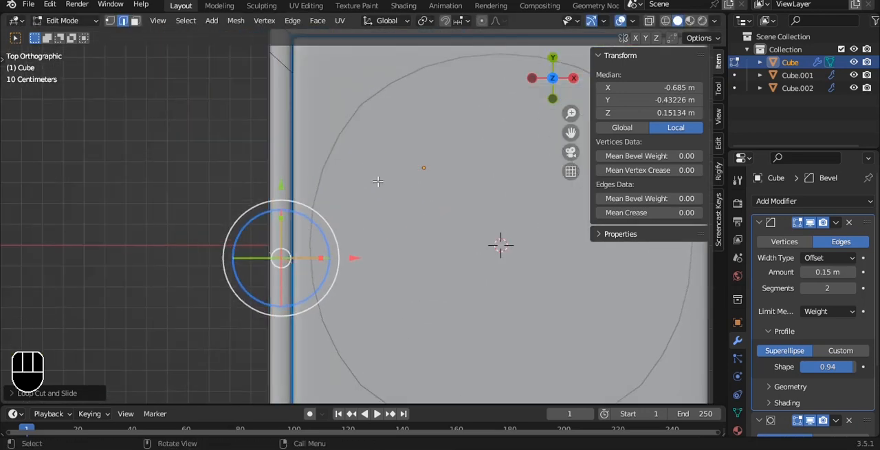
key(s)
key(y)
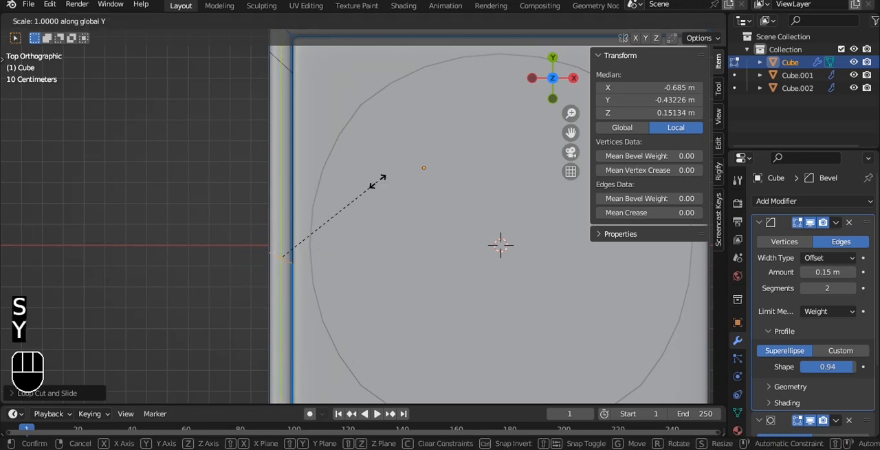
click(378, 181)
Straighten the vertical cut beside the room corner by scaling it to 0 along Y
alt+shift+middle_drag(334, 172, 355, 283)
click(297, 174)
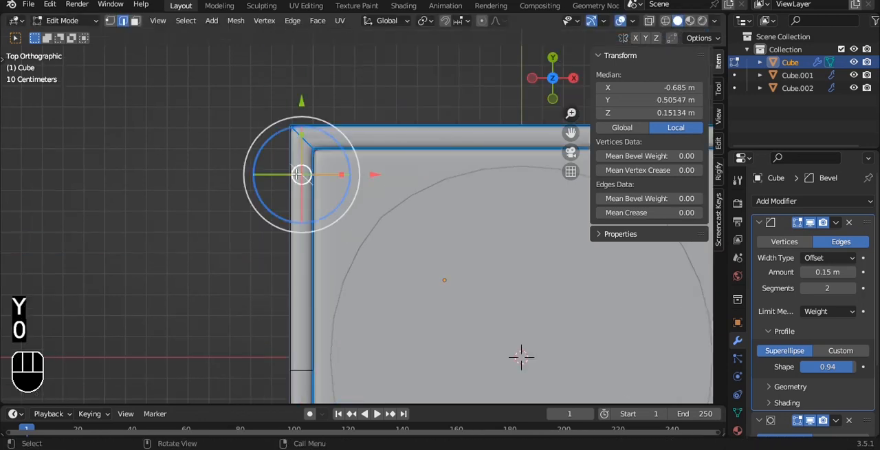
alt+middle_drag(301, 174, 397, 163)
key(grave)
click(395, 91)
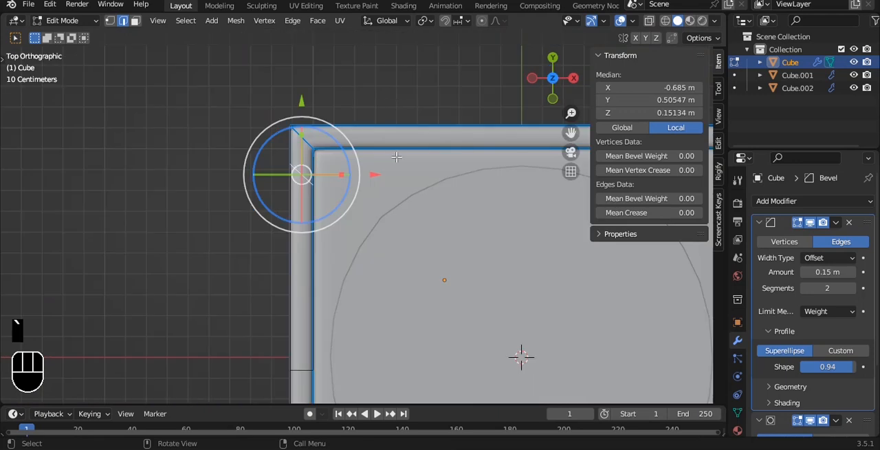
key(s)
key(y)
key(0)
click(399, 183)
Select the window's inner and outer faces on the left wall and bridge them to cut the opening
middle_drag(398, 183, 437, 112)
key(3)
alt+click(290, 143)
shift+click(389, 153)
alt+middle_drag(448, 167, 293, 179)
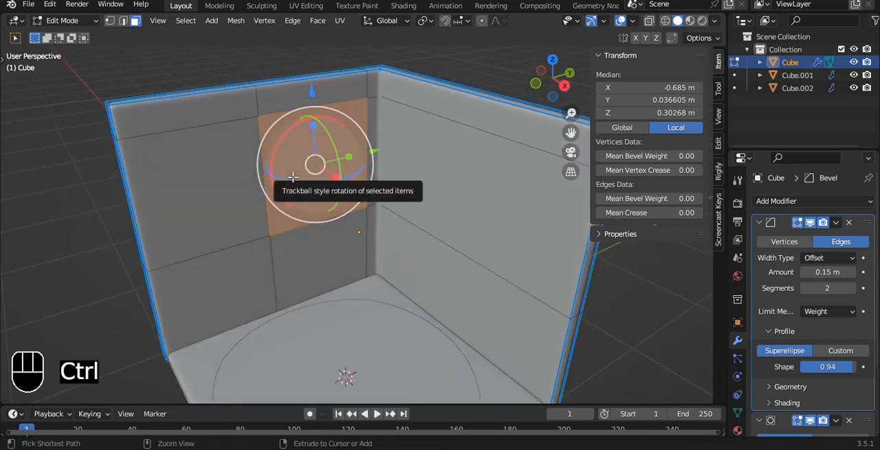
key(ctrl+e)
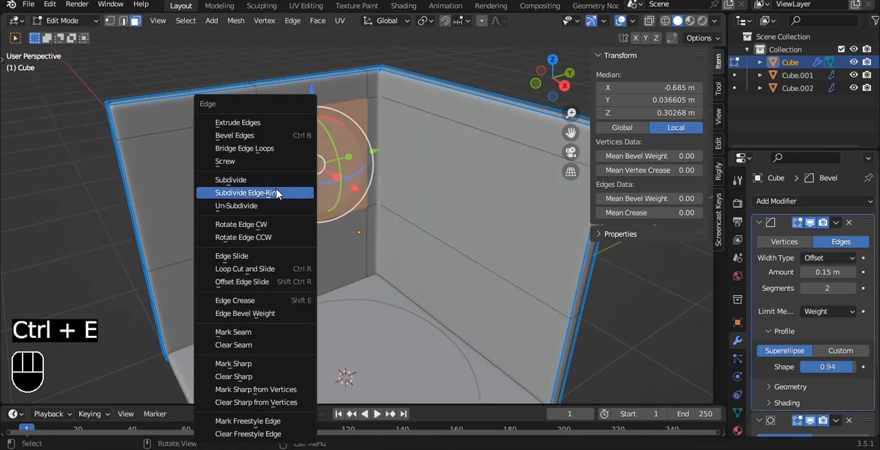
click(276, 148)
Select the whole wall mesh and set its mean edge bevel weight to 1.00 to sharpen the window opening
key(a)
key(a)
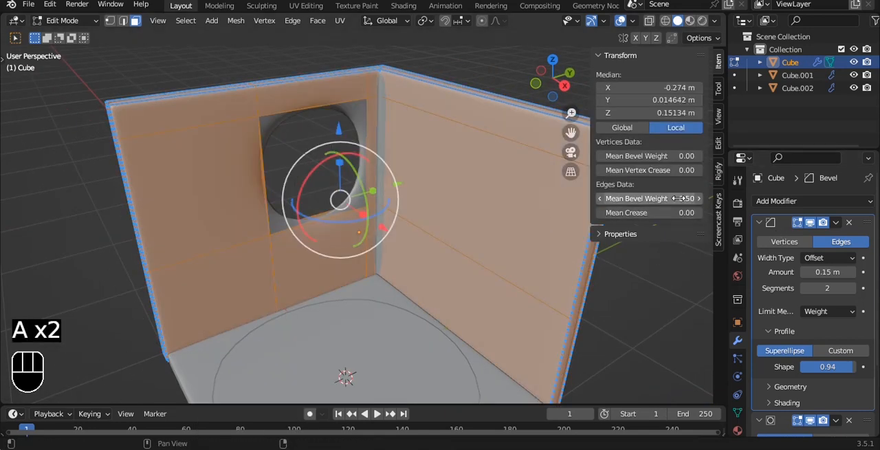
drag(653, 198, 676, 199)
Duplicate the inner side faces of the window opening and separate the copy as its own object
scroll(318, 112, up, 3)
alt+drag(319, 137, 365, 138)
key(3)
click(358, 104)
key(shift+d)
click(362, 151)
key(p)
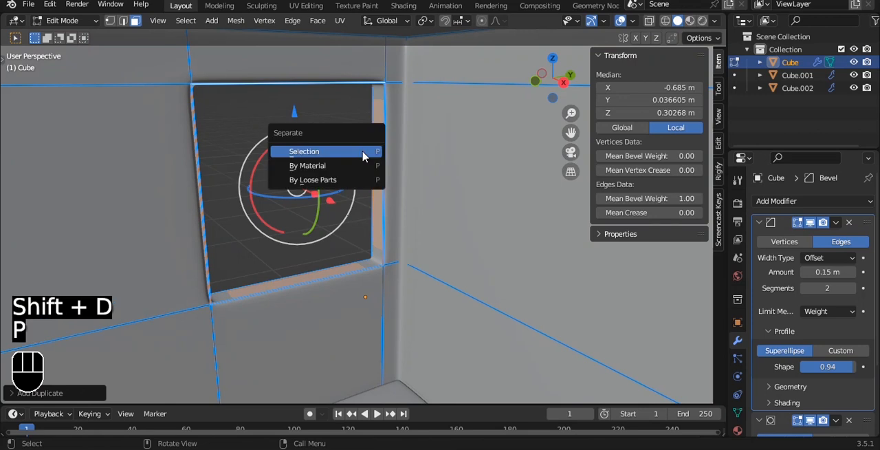
click(363, 150)
Set the separated window frame's origin to its geometry and save the file
key(Tab)
click(379, 97)
key(q)
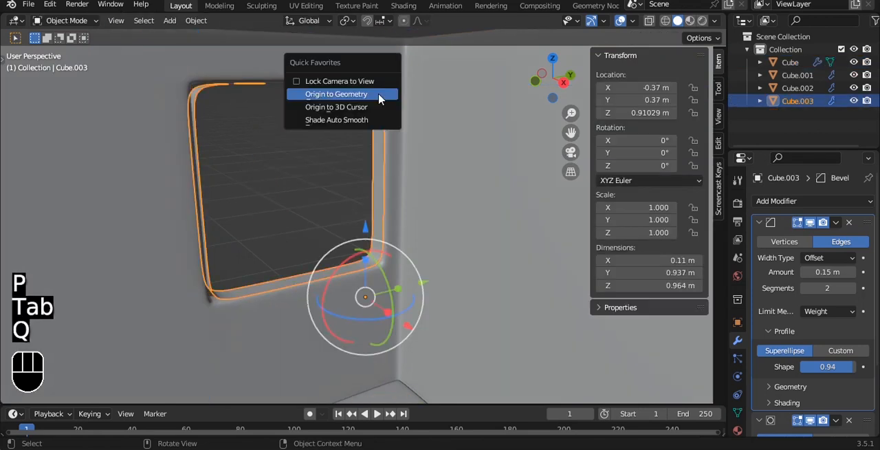
click(375, 94)
key(ctrl+s)
scroll(375, 110, down, 1)
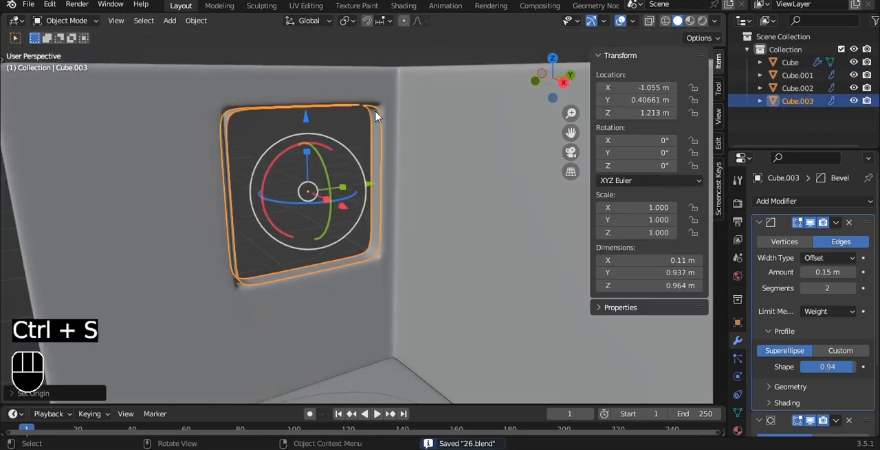
Extrude all the frame's faces in place and fatten them outward by about 0.097 m to give the frame thickness
key(Tab)
key(a)
key(e)
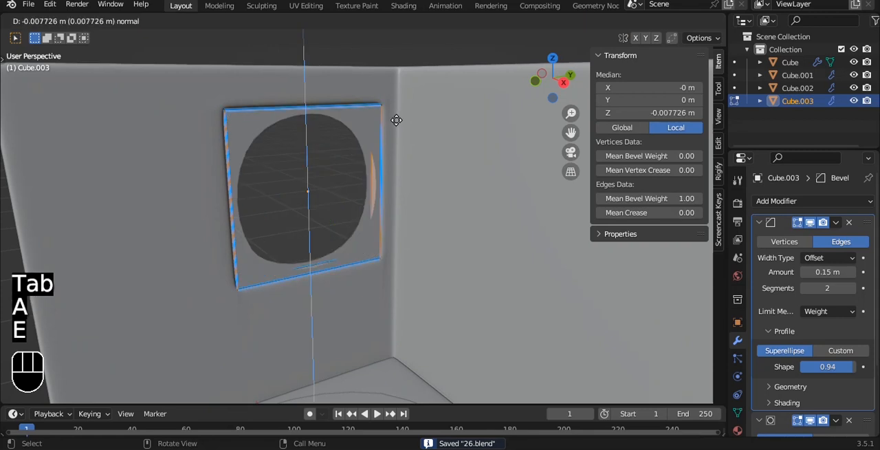
click(396, 120)
key(alt+s)
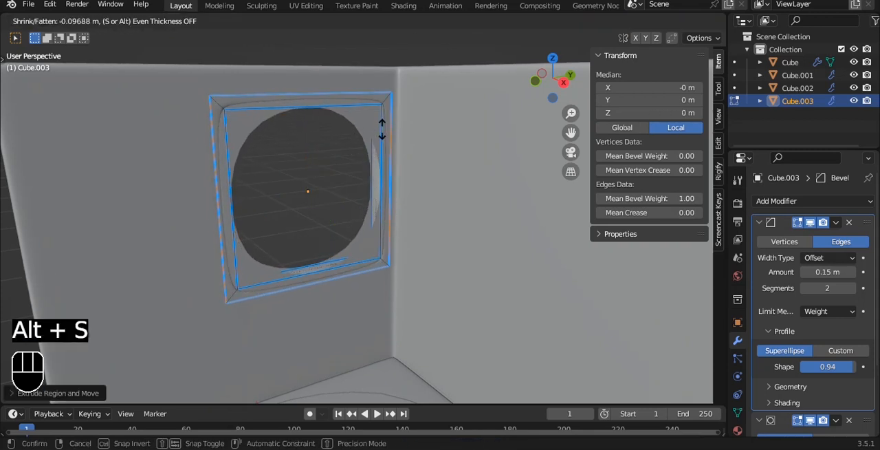
click(382, 129)
Select the whole frame mesh and set its mean edge bevel weight to 1.00
key(a)
key(a)
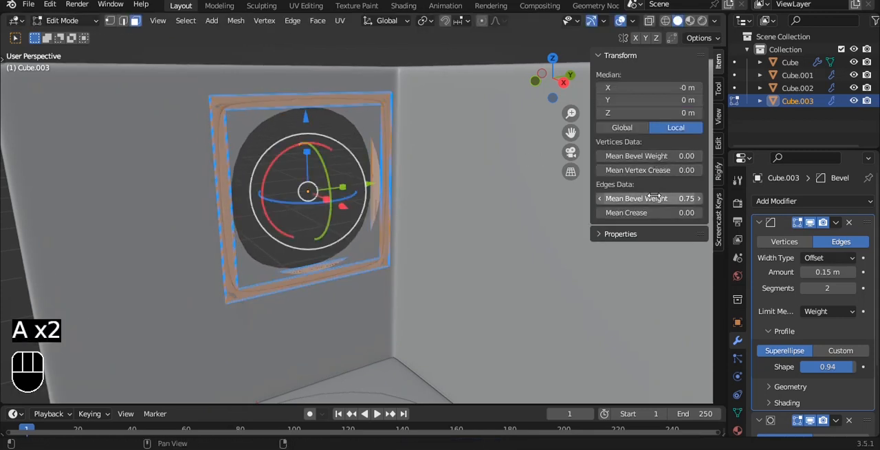
drag(653, 197, 691, 197)
key(Tab)
alt+drag(342, 119, 349, 126)
scroll(350, 126, up, 1)
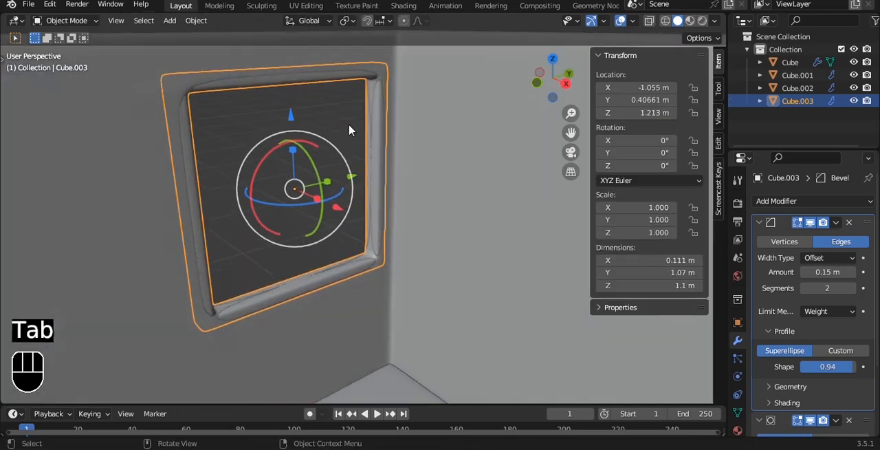
Scale the window frame along X to about 1.53 so it projects from the wall
mouse_move(315, 200)
mouse_down()
mouse_move(328, 203)
mouse_move(321, 198)
mouse_up()
key(s)
right_click(404, 140)
Select the frame's inner faces and scale them slightly inward to widen the frame's profile
alt+drag(376, 77, 372, 54)
key(Tab)
double_click(370, 97)
alt+drag(418, 95, 425, 92)
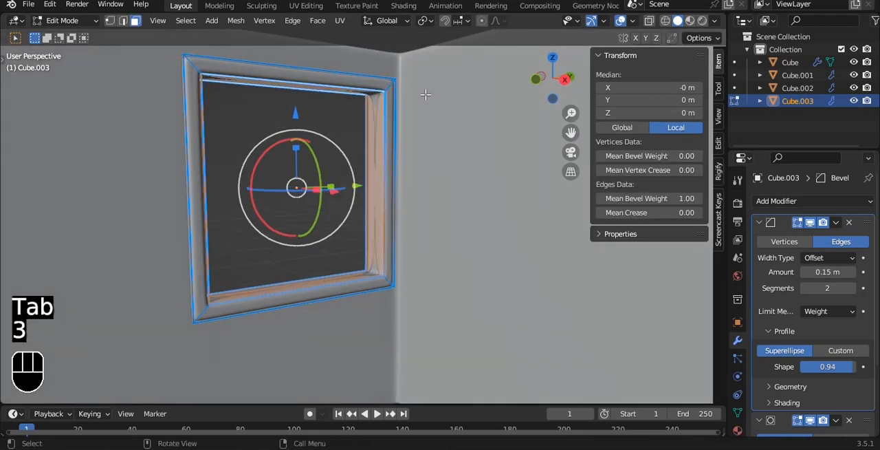
key(s)
click(412, 94)
key(Tab)
Examine the window frame's proportions from several angles and within the whole room
scroll(385, 101, down, 2)
alt+drag(297, 80, 373, 217)
click(373, 44)
alt+drag(373, 45, 304, 121)
scroll(304, 130, up, 3)
alt+shift+drag(234, 131, 200, 202)
key(Tab)
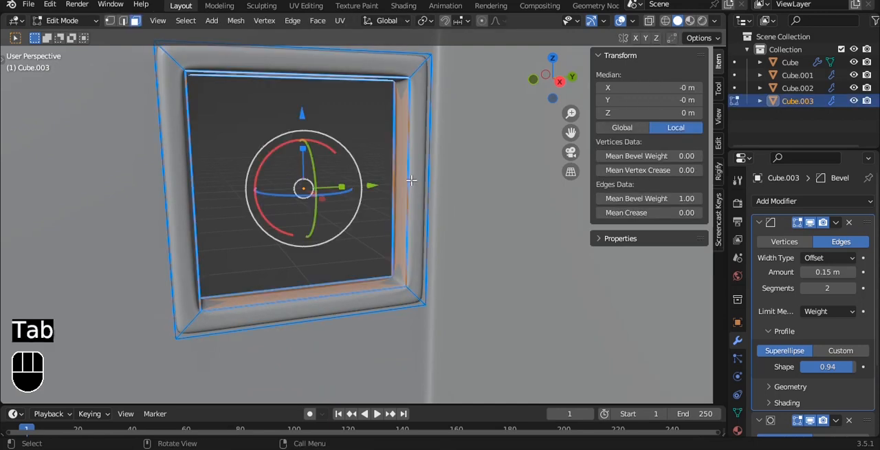
key(ctrl+r)
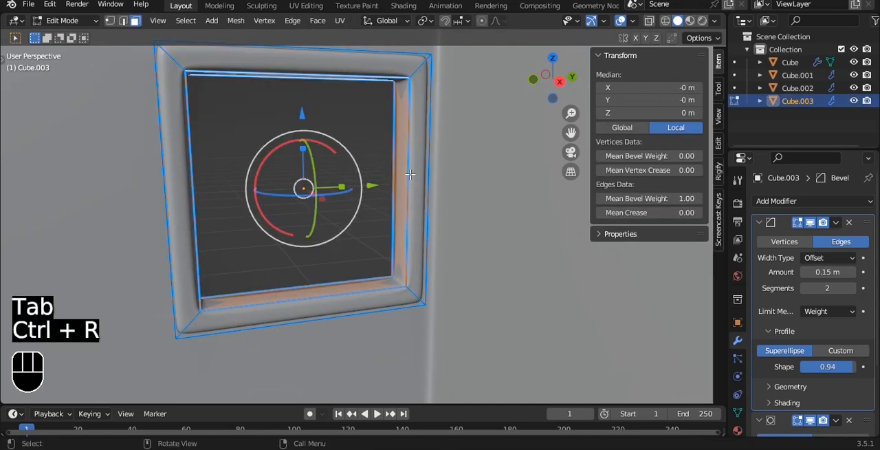
key(Tab)
scroll(410, 176, down, 8)
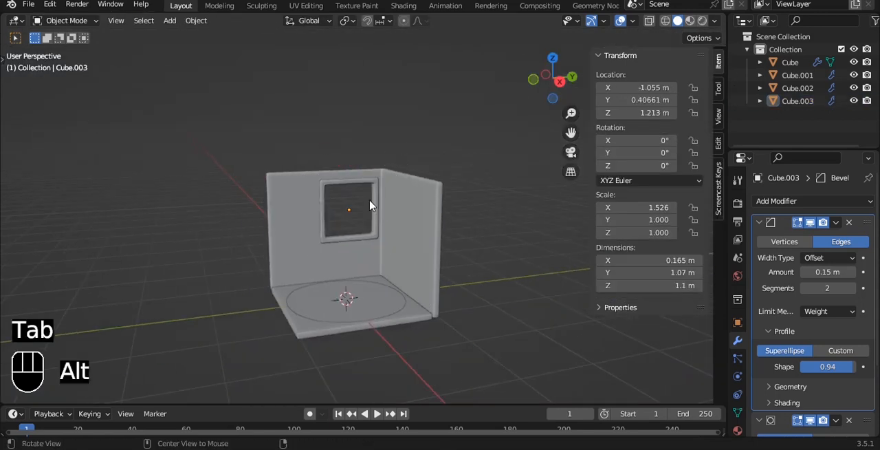
alt+drag(407, 185, 405, 208)
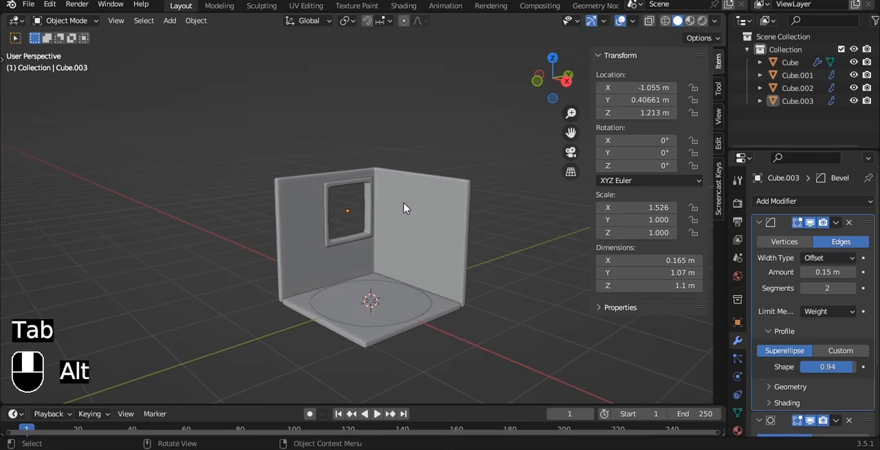
Duplicate the frame's inner side face nearest the room corner and separate the copy as its own object
scroll(407, 202, up, 6)
key(Tab)
scroll(383, 152, up, 3)
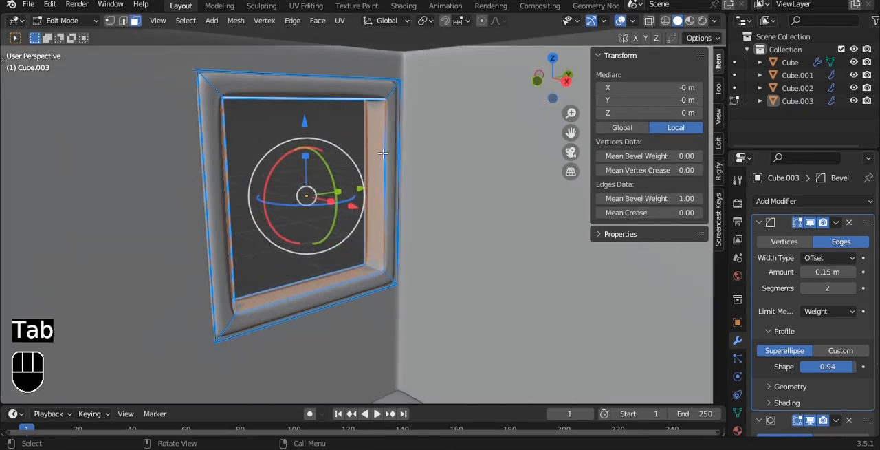
key(alt+a)
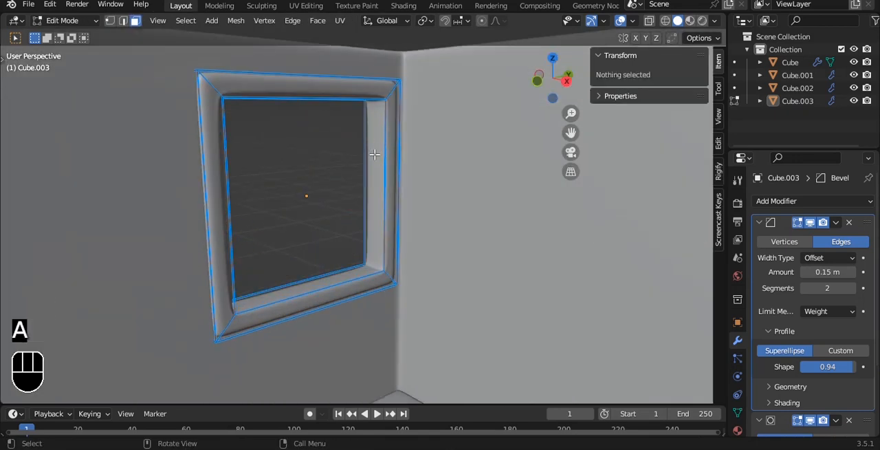
click(375, 155)
key(shift+d)
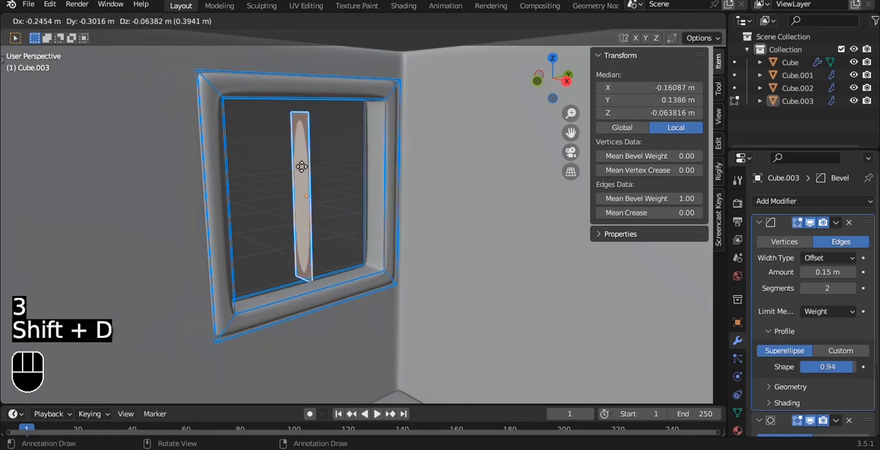
right_click(303, 172)
key(p)
click(302, 167)
Select the separated strip and set its origin to its geometry
key(Tab)
click(371, 163)
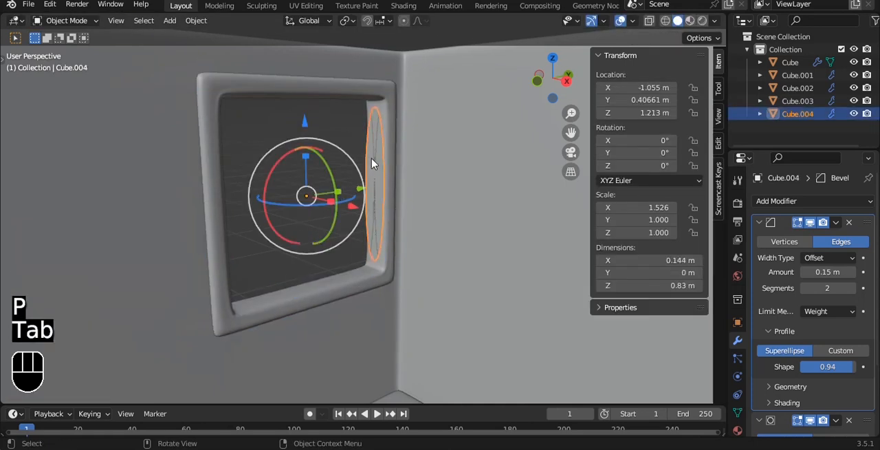
key(q)
click(373, 160)
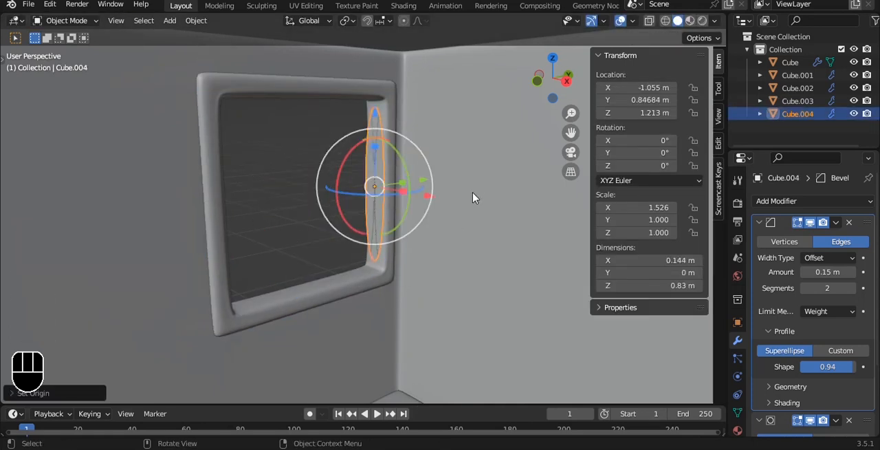
click(383, 179)
click(383, 178)
Extrude the strip about 0.08 m toward the window opening in the right view to form a bar
key(Tab)
key(a)
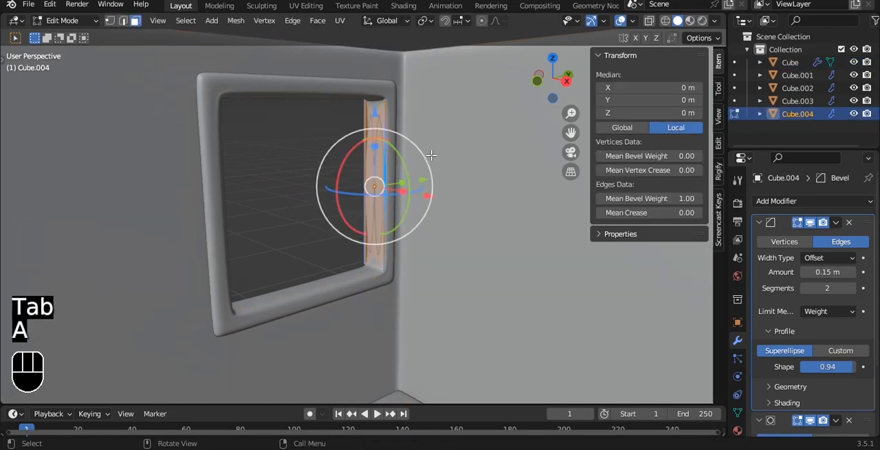
key(grave)
click(521, 154)
key(e)
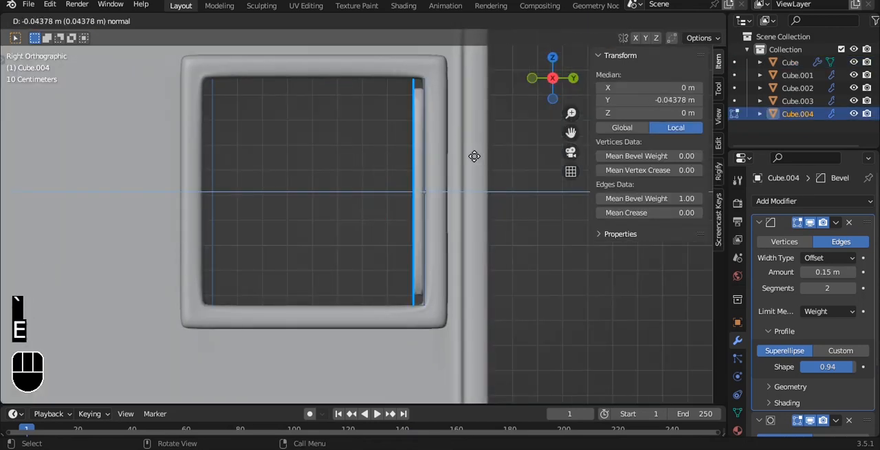
click(465, 154)
Select the whole bar mesh and set its mean edge bevel weight to 1.00
key(a)
key(a)
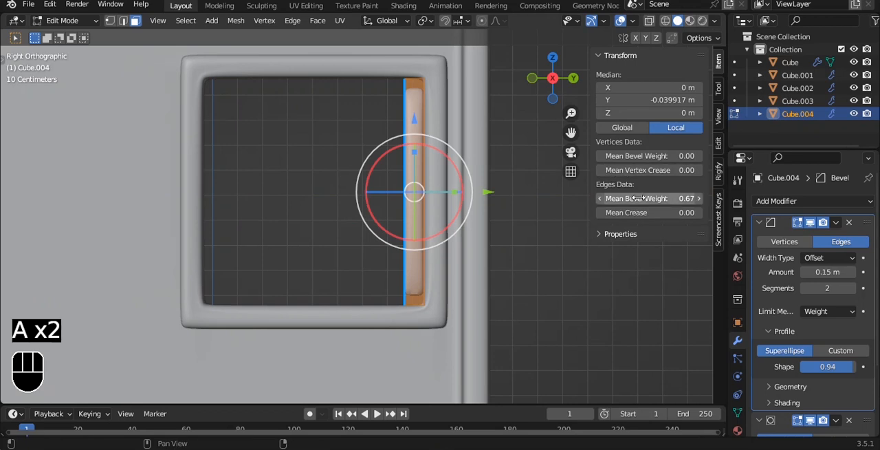
alt+drag(377, 134, 448, 152)
scroll(449, 150, up, 1)
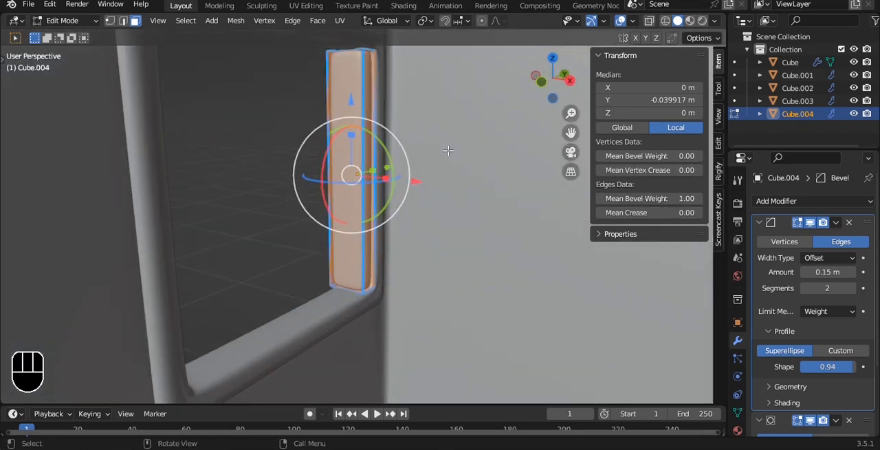
Rotate the bar 90° about X so it lies horizontally
key(r)
key(x)
key(9)
key(0)
click(435, 140)
Move the horizontal bar along Y to span the window opening and raise it about 0.21 m
key(grave)
click(483, 198)
key(g)
key(y)
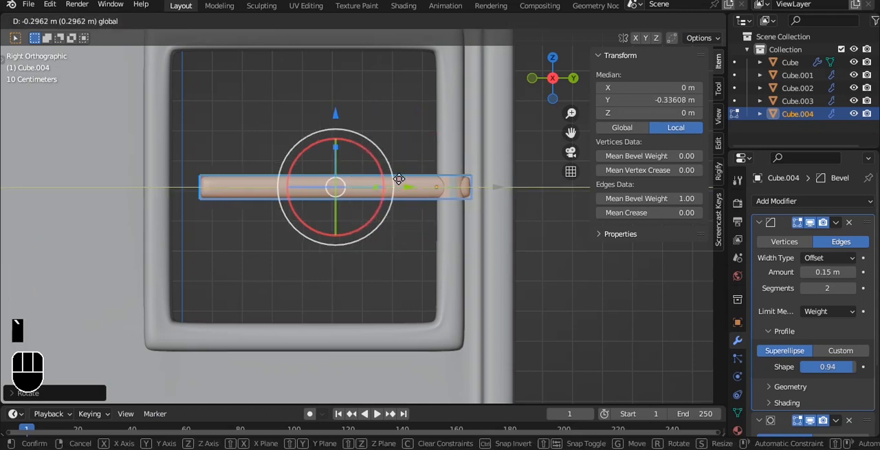
click(357, 140)
drag(318, 120, 323, 60)
Duplicate the horizontal bar, rotate the copy 90° to stand vertically, and lower it about 0.24 m
key(shift+d)
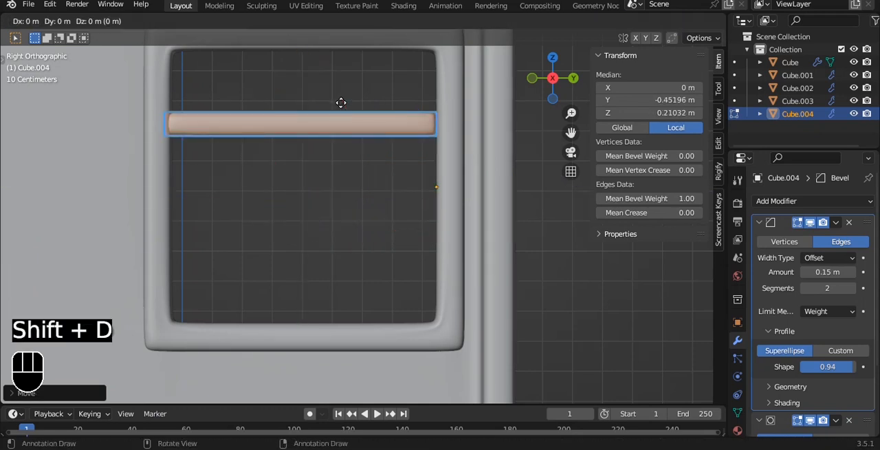
text(r90)
click(342, 130)
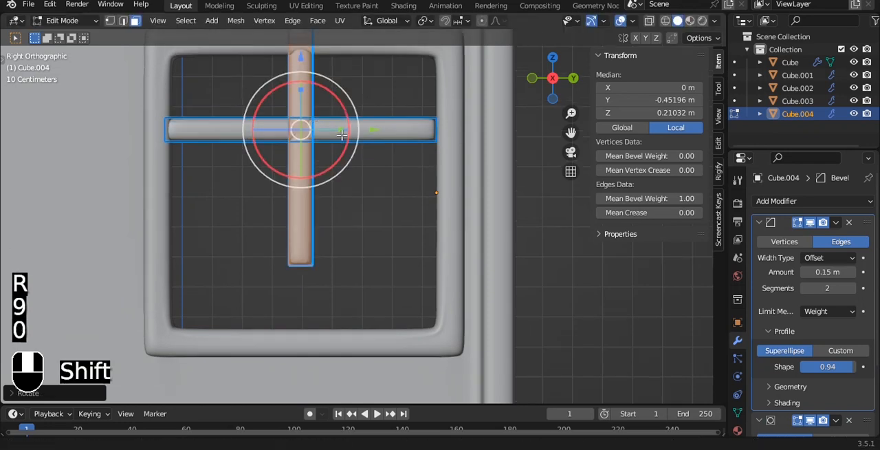
shift+middle_drag(342, 129, 342, 154)
drag(301, 84, 298, 156)
With X-ray on, select the vertical bar's upper-end vertices and lower them toward the horizontal bar
key(Tab)
key(Tab)
key(alt+z)
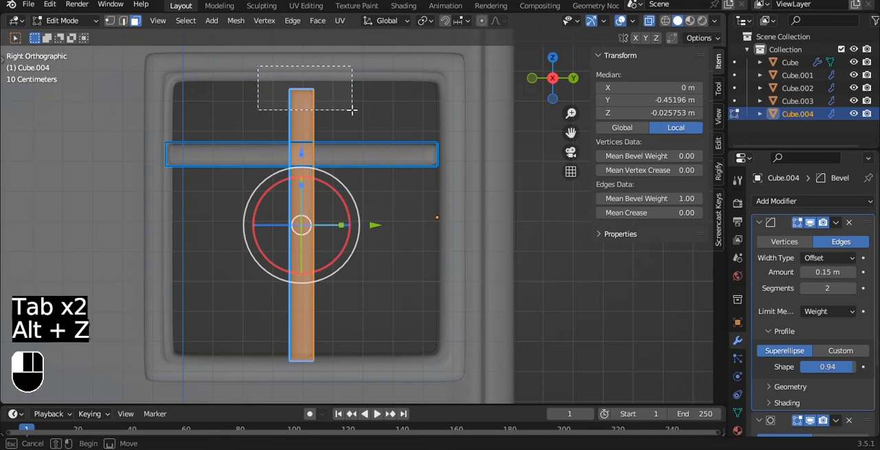
drag(352, 110, 352, 111)
key(1)
shift+middle_drag(330, 59, 336, 91)
drag(306, 53, 298, 132)
Fine-tune the height of the vertical bar's upper end so it meets the underside of the horizontal bar
key(Tab)
shift+middle_drag(335, 277, 334, 243)
scroll(313, 188, up, 4)
key(Tab)
drag(246, 49, 242, 34)
key(Tab)
Set the window bars' origin to geometry and shift them along Y to about 0.406 m
scroll(332, 190, down, 2)
key(q)
click(332, 187)
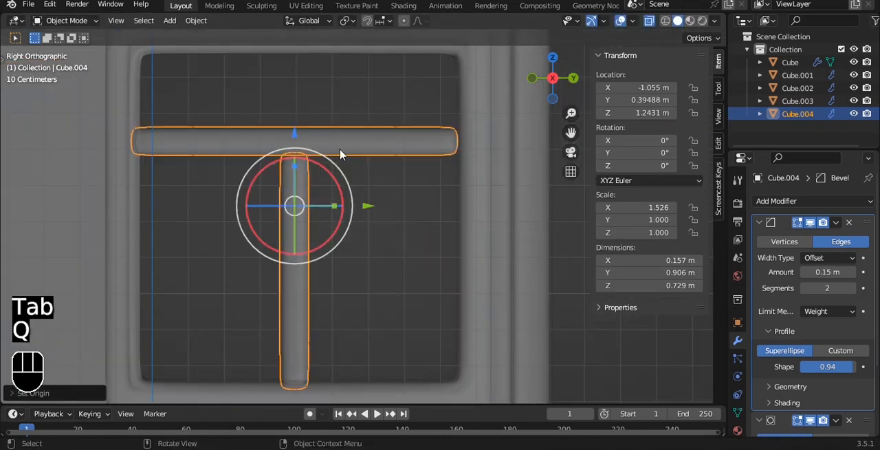
click(374, 231)
key(alt+z)
Scale the window bars along X to about 1.05 to make them shallower than the frame
middle_drag(348, 214, 432, 245)
click(319, 252)
scroll(434, 223, up, 4)
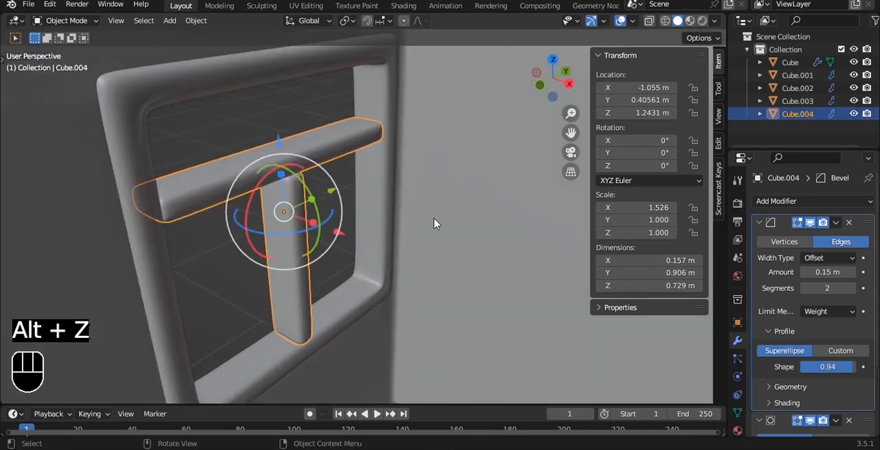
key(s)
key(x)
click(385, 204)
Check the window from the front and other views and save the file
alt+middle_drag(365, 221, 253, 216)
scroll(252, 215, down, 4)
key(grave)
click(234, 188)
scroll(234, 187, down, 4)
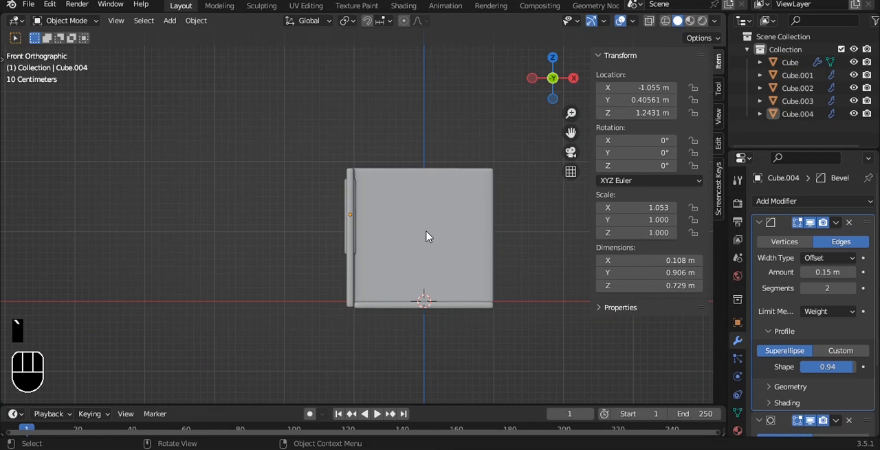
key(grave)
click(464, 239)
scroll(396, 231, up, 3)
key(ctrl+s)
alt+middle_drag(374, 228, 355, 259)
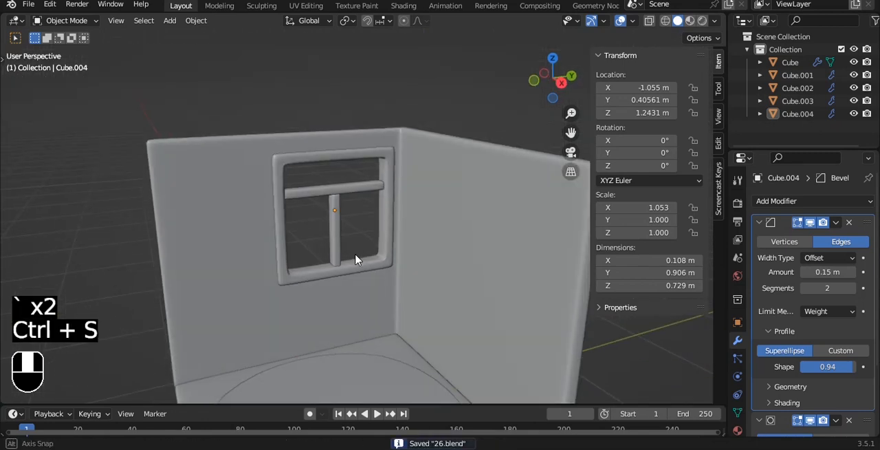
Select the round floor panel and raise it along Z to about 0.113 m
alt+shift+middle_drag(413, 376, 370, 180)
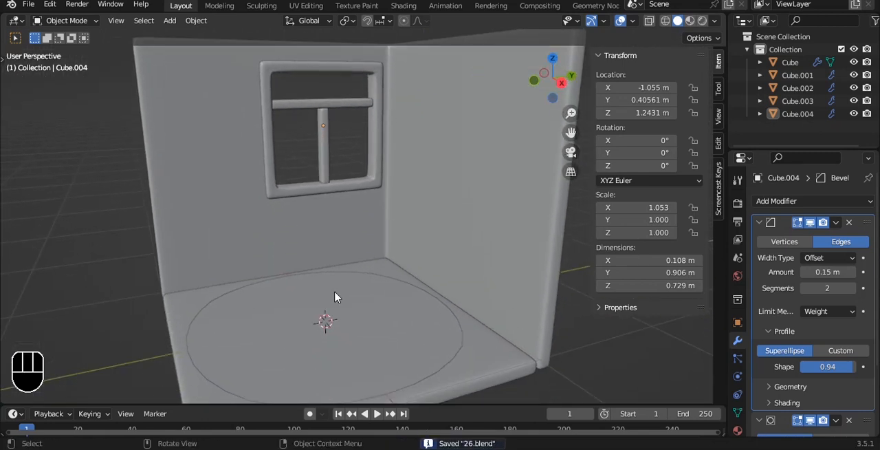
click(428, 299)
shift+middle_drag(428, 298, 411, 221)
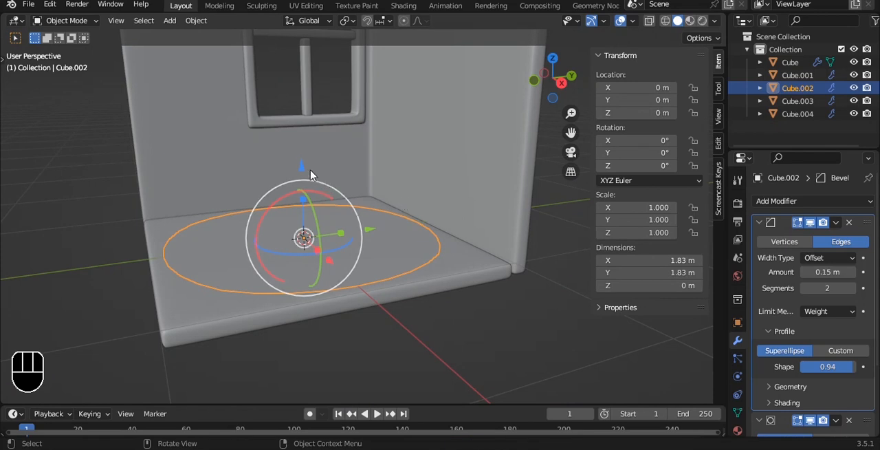
drag(301, 164, 299, 148)
Scale the floor panel down to about 0.35 in the top view
key(grave)
shift+middle_drag(434, 216, 344, 144)
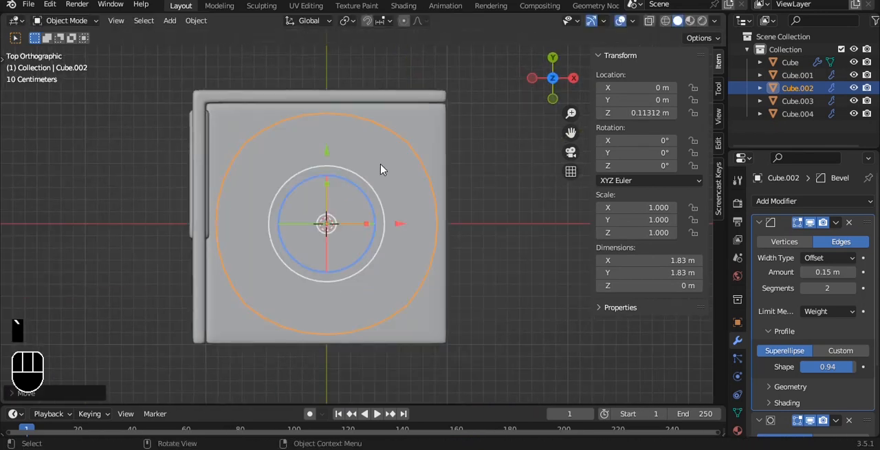
key(s)
click(377, 205)
Extrude the whole panel down about 0.12 m to the floor in the front view
middle_drag(376, 205, 378, 113)
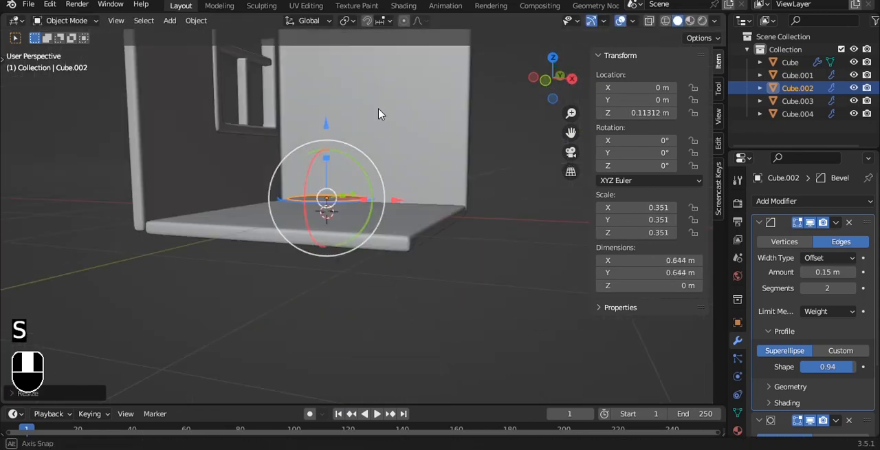
key(Tab)
key(a)
key(grave)
key(e)
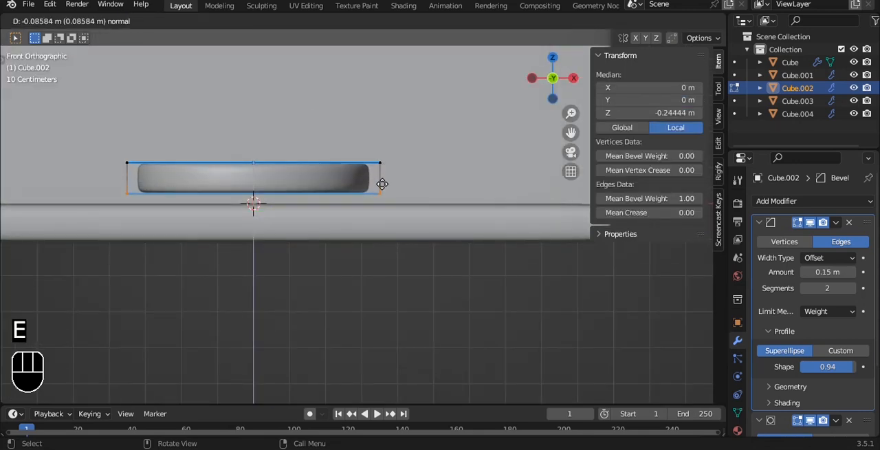
click(381, 197)
Select the whole extruded panel and set its mean edge bevel weight to 1.00
key(a)
key(a)
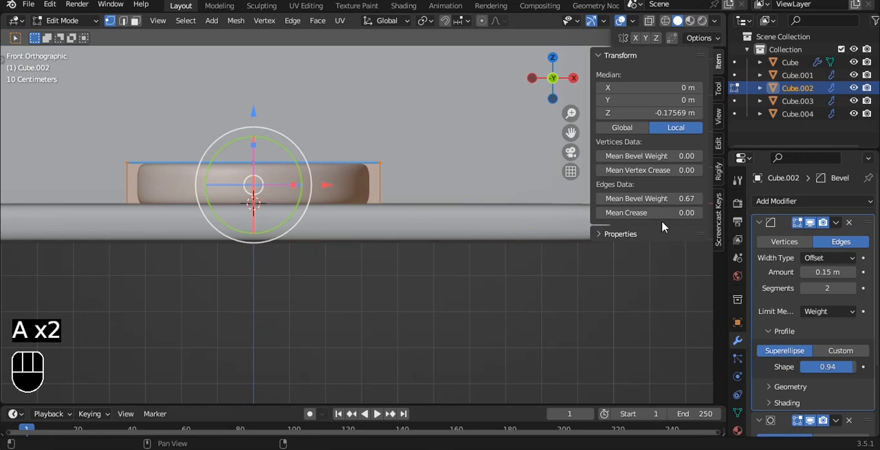
drag(697, 204, 729, 204)
alt+middle_drag(327, 158, 288, 204)
alt+middle_drag(343, 193, 280, 125)
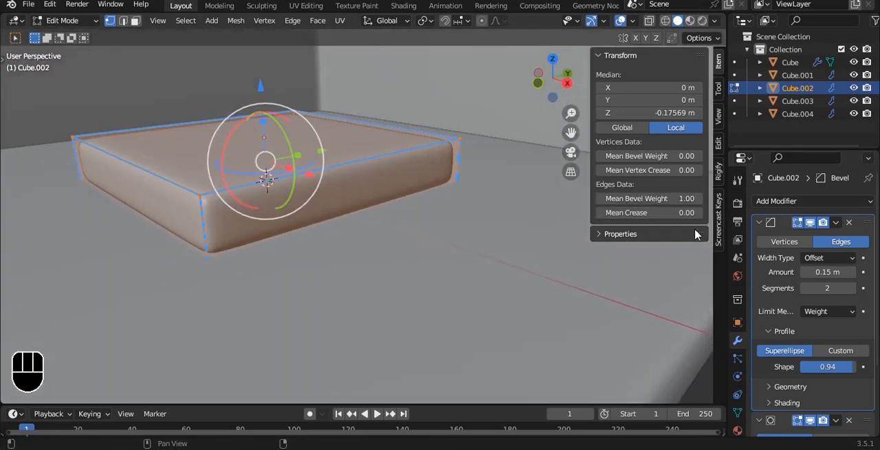
Set the floor block's bevel profile shape to 0.60
drag(827, 367, 797, 367)
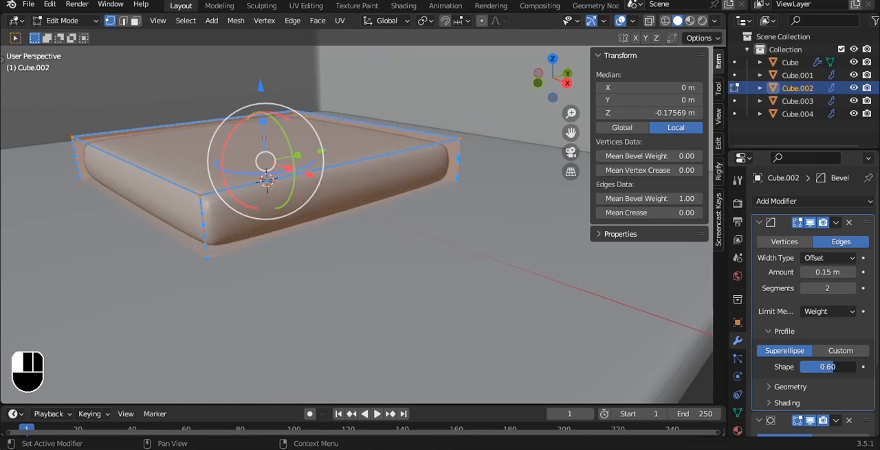
drag(260, 123, 262, 106)
key(Tab)
Move the block in the front view to about X 0.419 m and Z 0.133 m so it rests on the floor
key(grave)
click(265, 117)
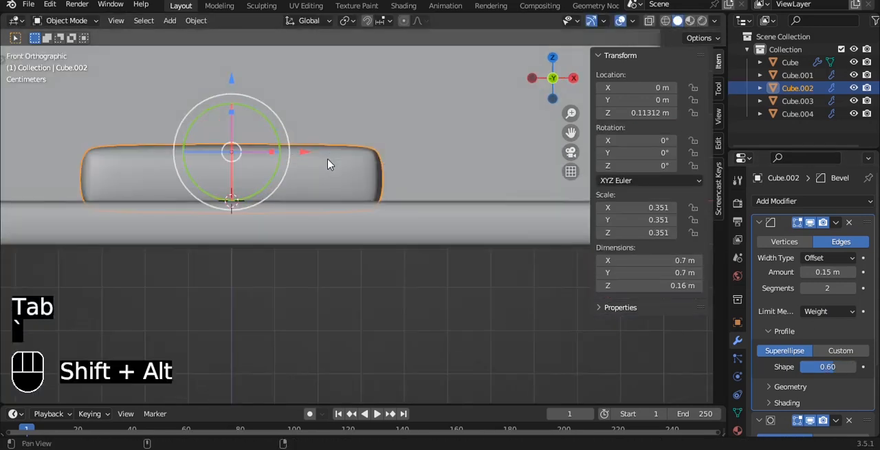
shift+middle_drag(329, 162, 309, 230)
key(g)
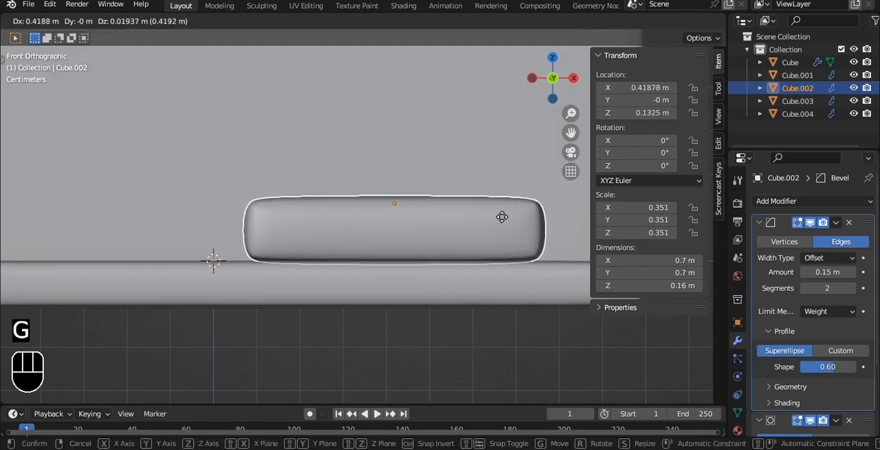
click(502, 217)
Move the block toward the back wall in the top view, to about Y 0.556 m
key(grave)
click(506, 143)
scroll(434, 240, down, 3)
drag(340, 199, 342, 120)
middle_drag(359, 133, 357, 80)
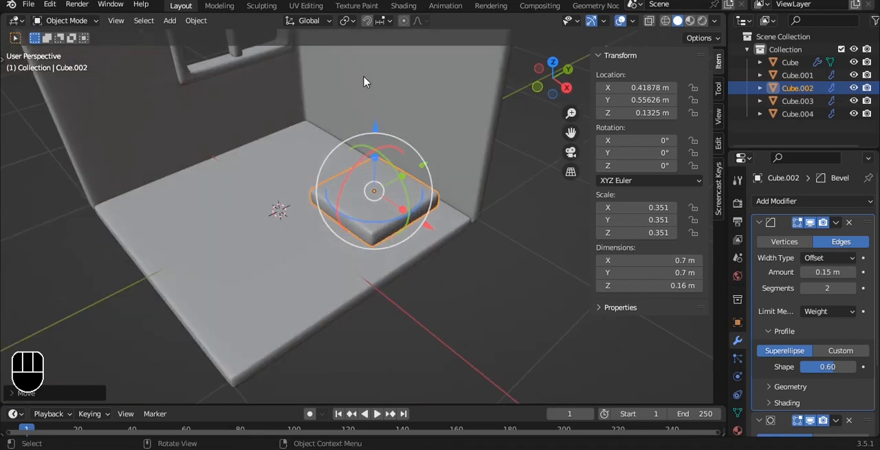
Duplicate the block along Z and stack the copy on it as a seat cushion at about Z 0.282 m
scroll(407, 110, up, 3)
key(grave)
click(417, 110)
scroll(410, 138, up, 5)
key(shift+d)
key(z)
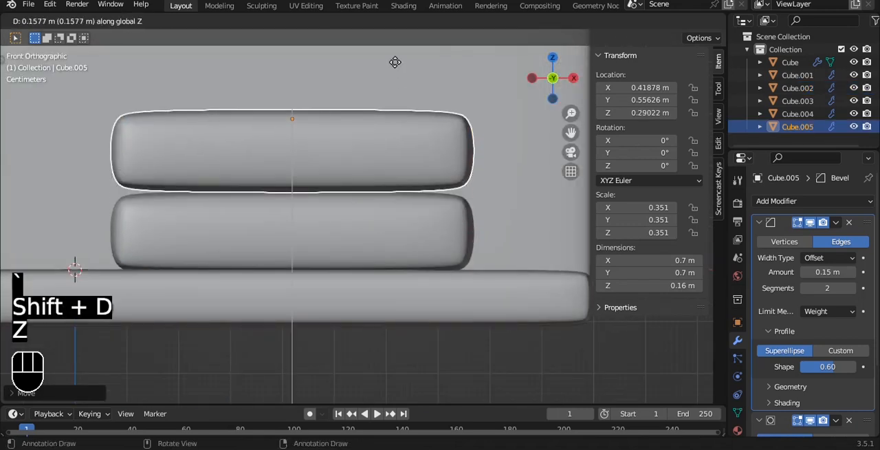
click(397, 70)
key(a)
scroll(387, 97, down, 4)
alt+middle_drag(385, 103, 330, 190)
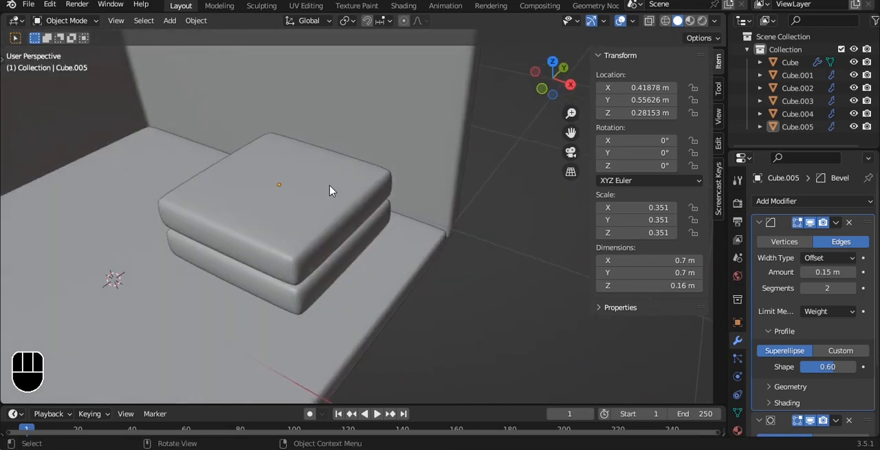
Duplicate the seat cushion as an armrest rotated 90° about Y and place it beside the seat at about X 0.895 m
click(330, 186)
key(grave)
click(337, 138)
key(shift+d)
click(341, 163)
key(r)
key(y)
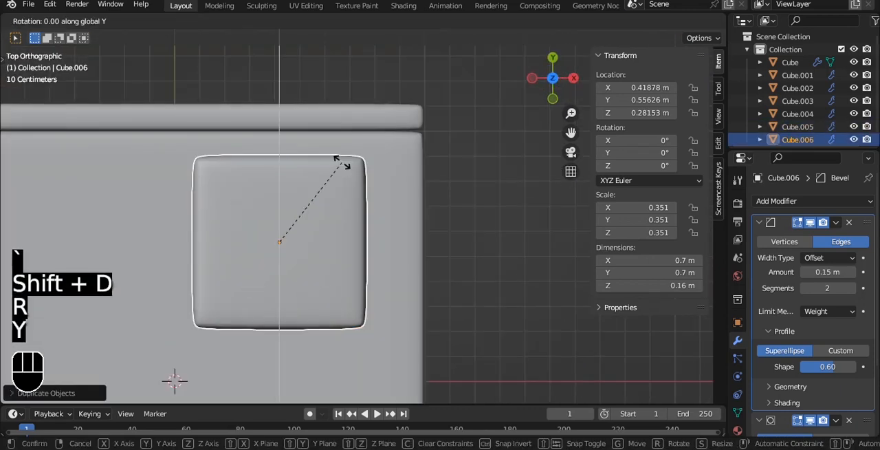
key(9)
key(0)
click(342, 165)
drag(352, 248, 474, 221)
Duplicate the armrest along X to the opposite side of the seat, at about X 0.061 m
key(shift+d)
key(x)
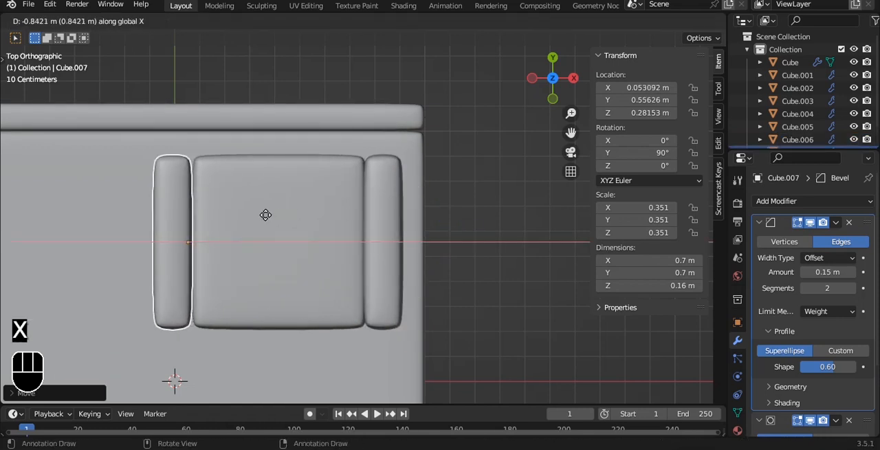
click(267, 215)
click(446, 227)
alt+middle_drag(446, 227, 361, 132)
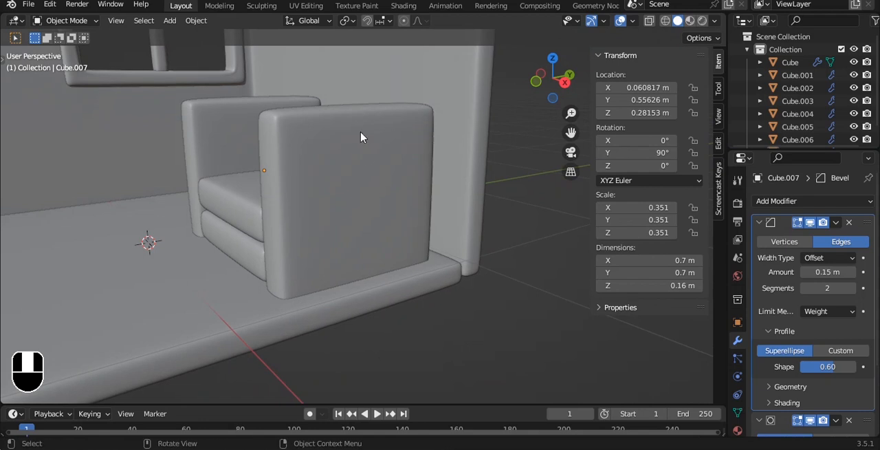
Delete the duplicated armrest on the far side of the seat
click(362, 138)
click(243, 119)
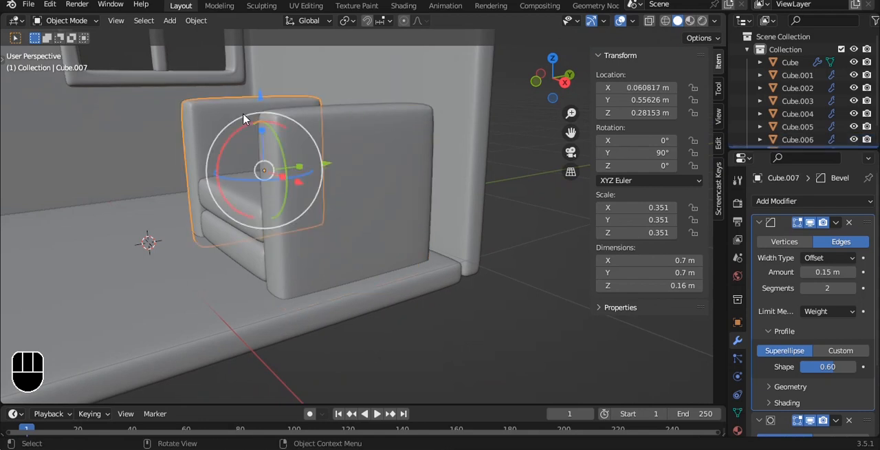
key(Delete)
Add a Mirror modifier on X to the armrest with the seat cushion as mirror object, and save the file
click(350, 174)
key(grave)
click(350, 86)
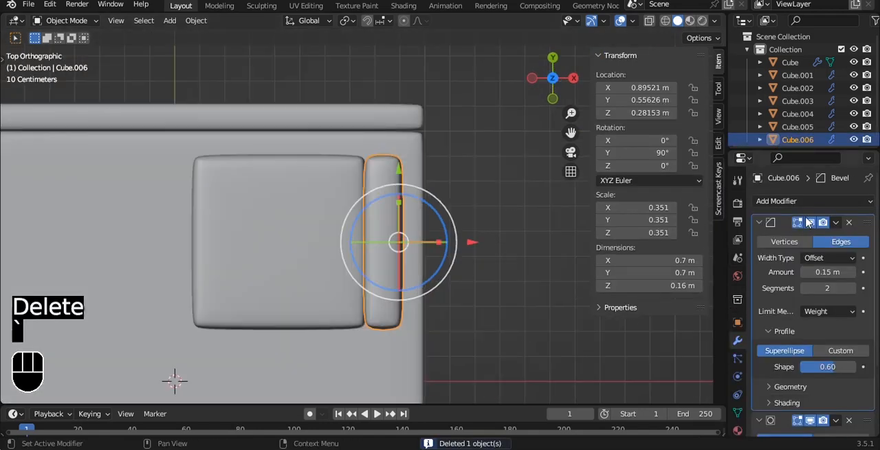
click(762, 223)
click(760, 241)
click(800, 201)
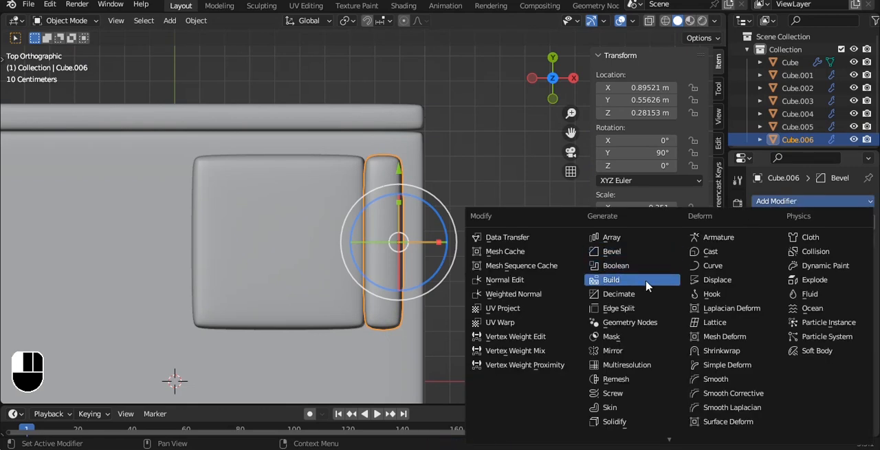
click(784, 202)
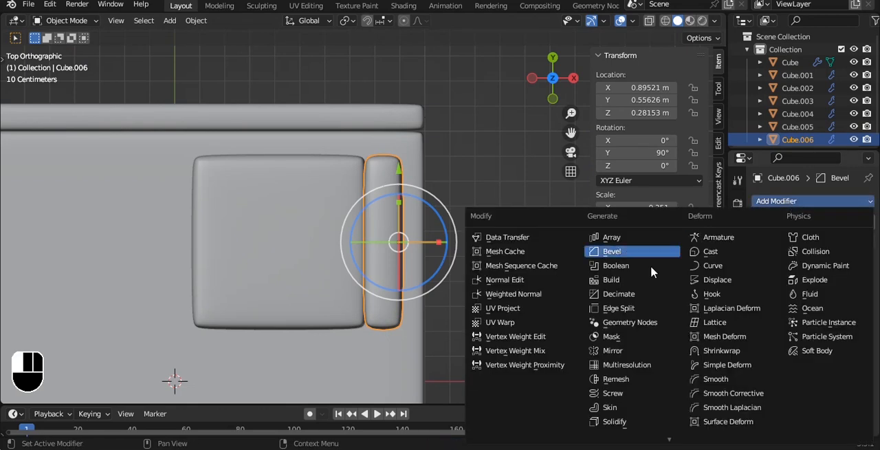
click(615, 350)
click(326, 230)
middle_drag(511, 308, 374, 159)
click(374, 159)
key(ctrl+s)
Lower the top vertices of the armrests so they are about 0.60 m tall, and save the file
key(Tab)
key(alt+z)
drag(330, 94, 499, 179)
key(alt+z)
drag(376, 55, 364, 86)
key(ctrl+s)
key(Tab)
Duplicate the seat cushion as a backrest rotated 90° about X and place it behind the seat at about Y 0.855 m
alt+middle_drag(364, 86, 310, 208)
click(309, 208)
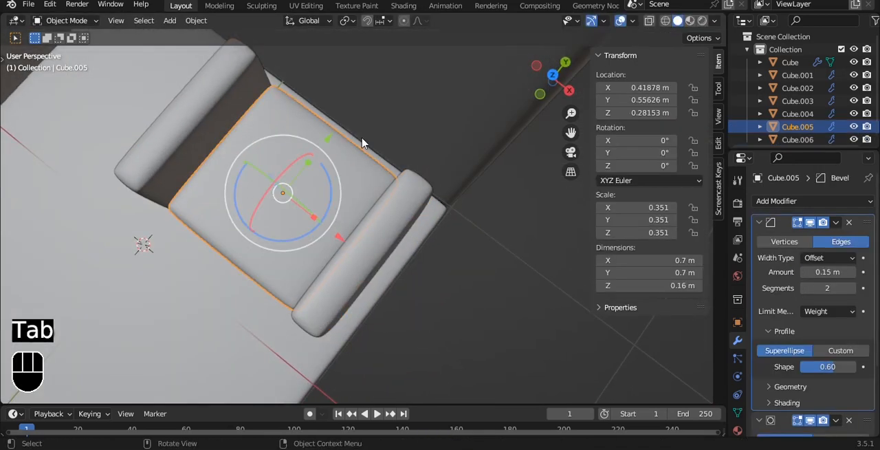
key(shift+d)
right_click(408, 136)
text(rx90)
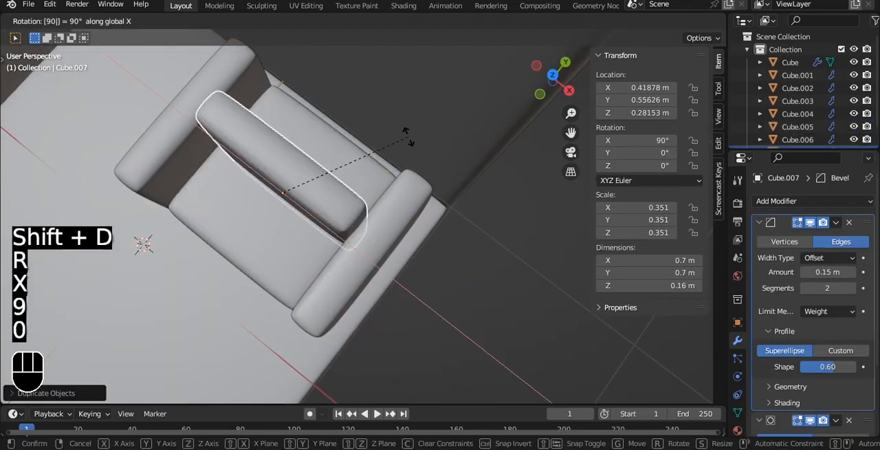
click(408, 136)
key(grave)
click(409, 64)
drag(289, 179, 270, 92)
Move the backrest's side vertices inward so it is about 0.693 m wide
key(Tab)
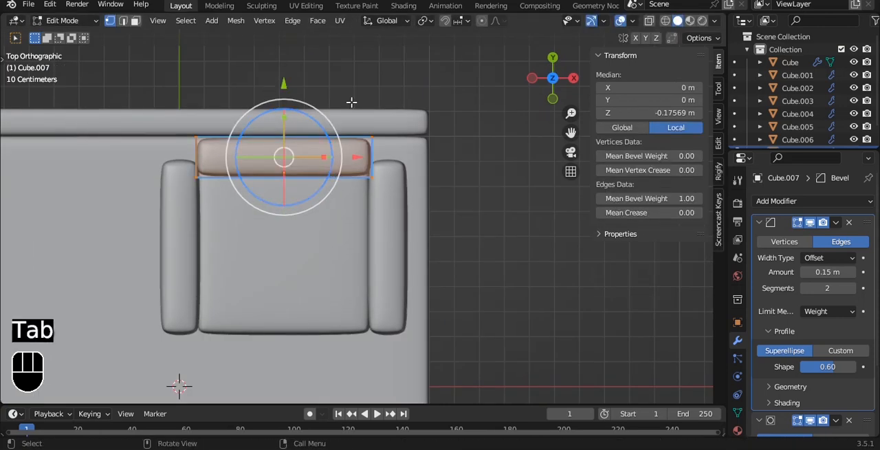
key(alt+z)
drag(443, 157, 444, 157)
key(Tab)
key(alt+z)
middle_drag(444, 157, 427, 98)
Raise the backrest's top vertices so it is about 0.826 m tall, and save the file
click(371, 135)
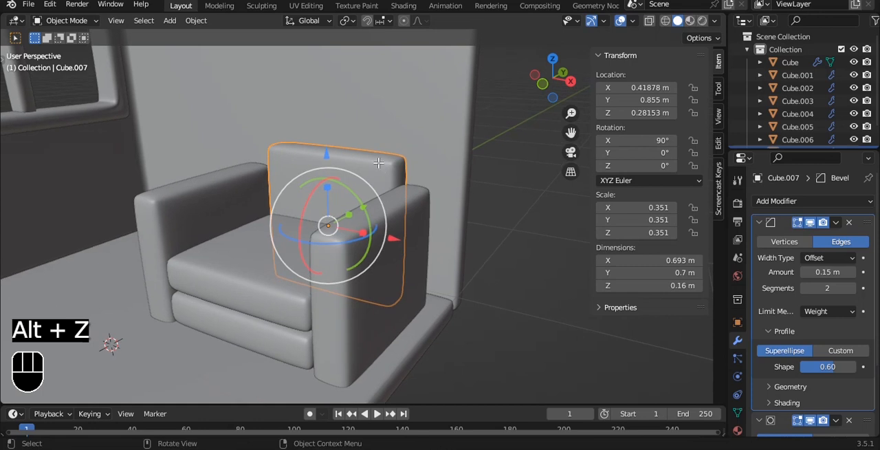
key(Tab)
key(alt+z)
key(alt+z)
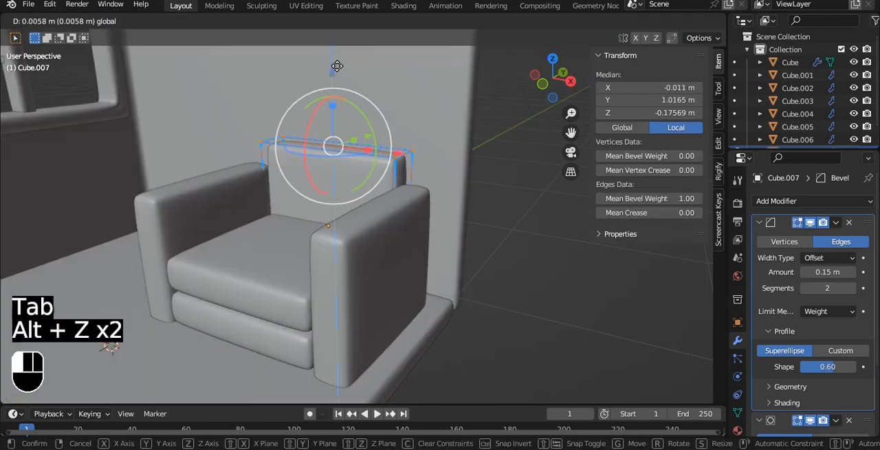
key(Tab)
middle_drag(399, 183, 462, 237)
key(ctrl+s)
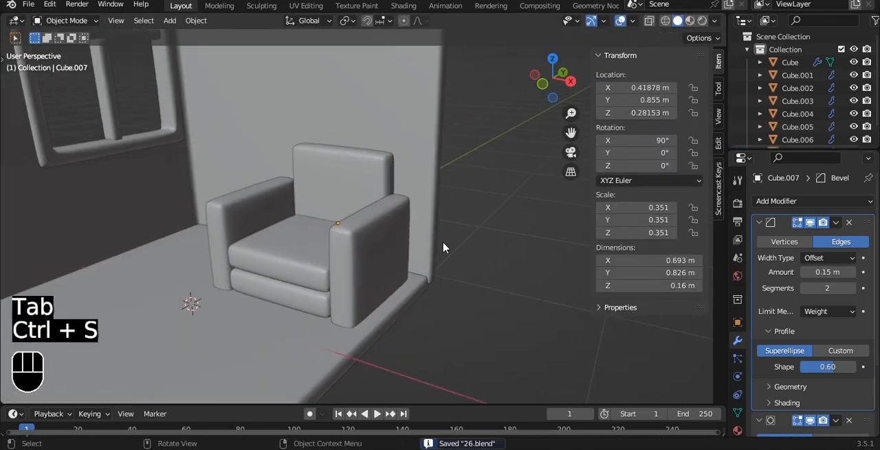
Parent the lower block, armrests and backrest to the seat cushion, and save the file
scroll(448, 217, up, 4)
click(258, 289)
shift+click(374, 308)
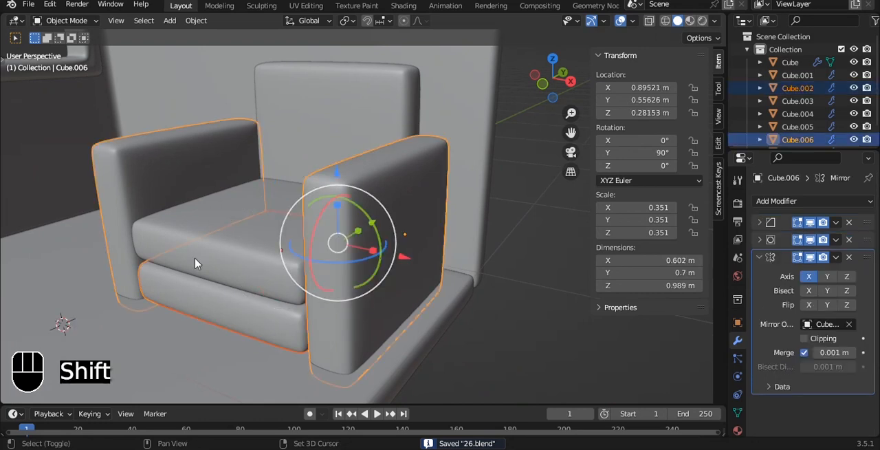
shift+click(379, 107)
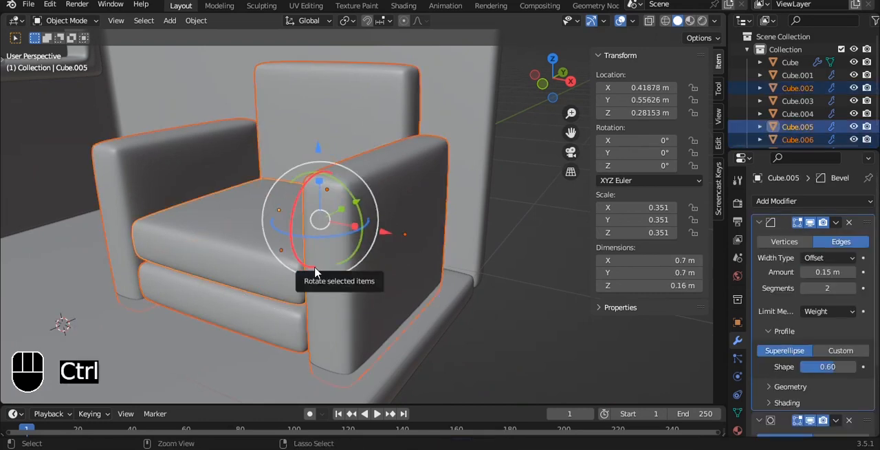
key(ctrl+m)
right_click(360, 233)
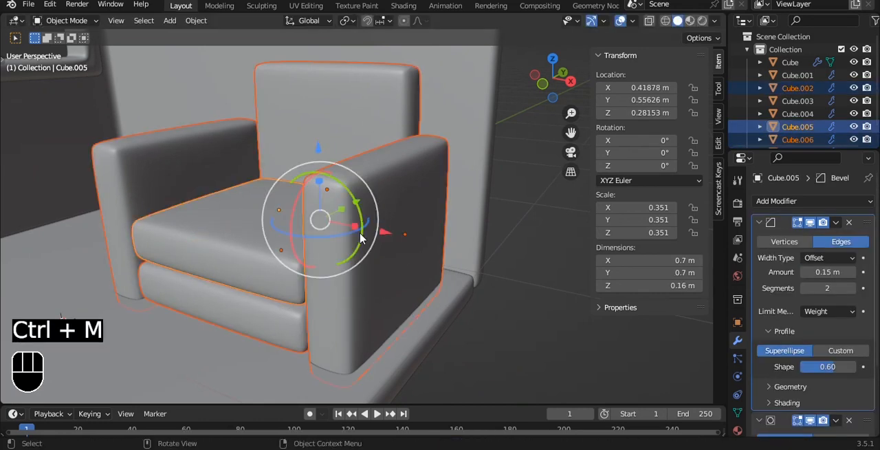
key(ctrl+p)
click(418, 238)
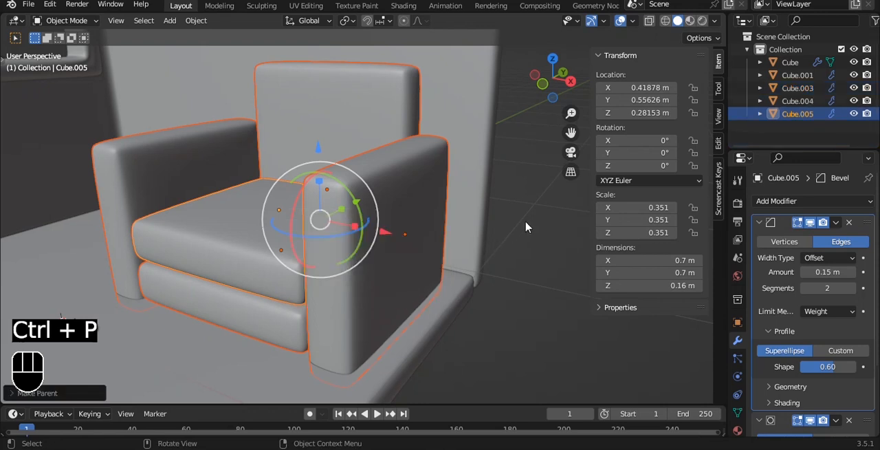
click(527, 226)
key(ctrl+s)
click(263, 236)
key(g)
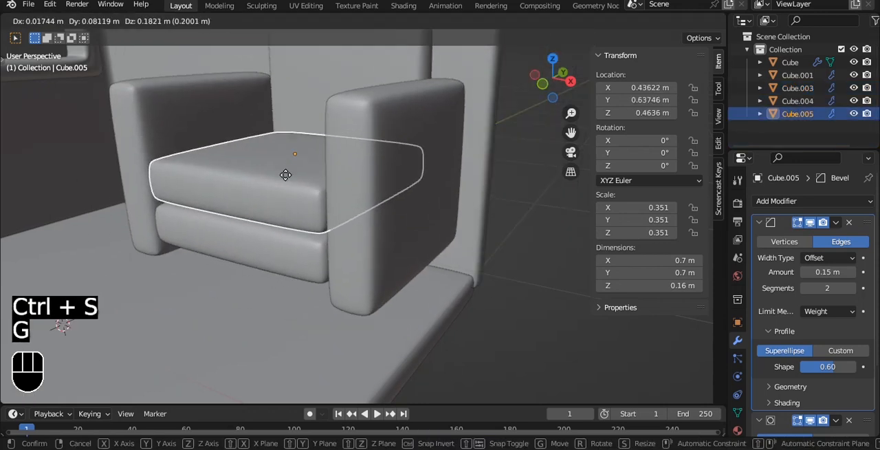
right_click(356, 232)
key(KP_7)
click(465, 211)
middle_drag(465, 211, 392, 118)
key(ctrl+s)
Add a cube at the room's centre and scale it down to about 0.195
scroll(344, 129, down, 2)
key(shift+a)
mouse_move(405, 115)
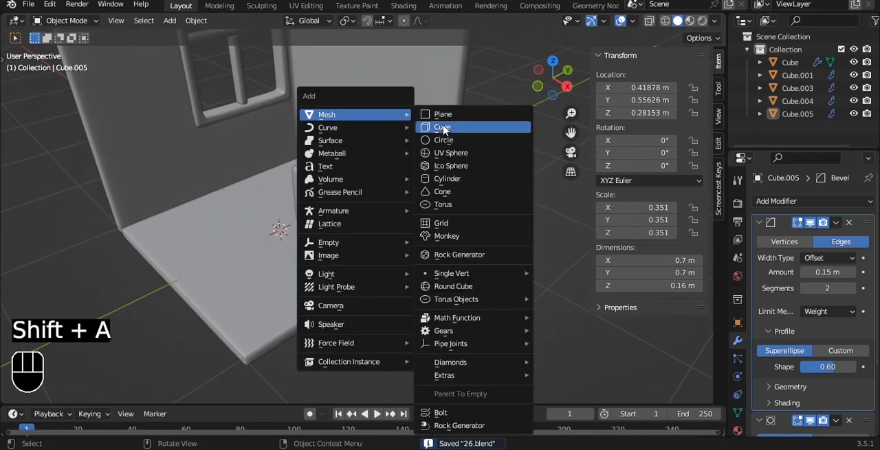
click(443, 130)
key(s)
click(314, 252)
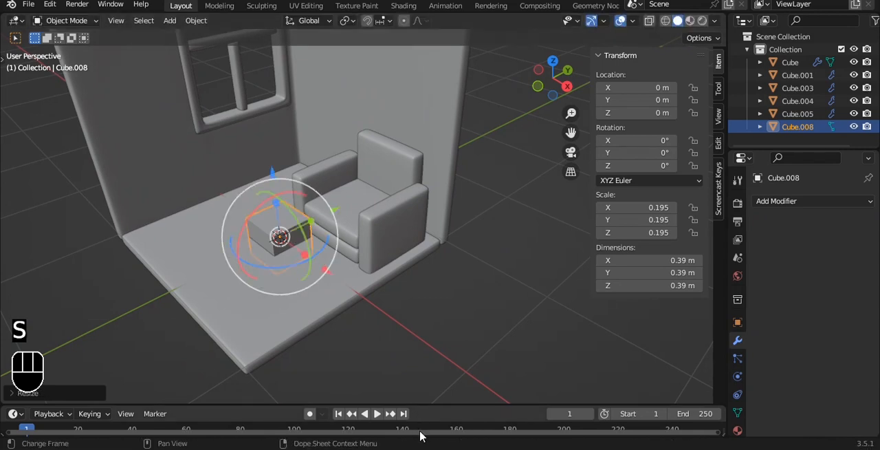
Isolate the new cube and taper it by scaling its bottom vertices inward in the front view
key(slash)
key(grave)
click(359, 171)
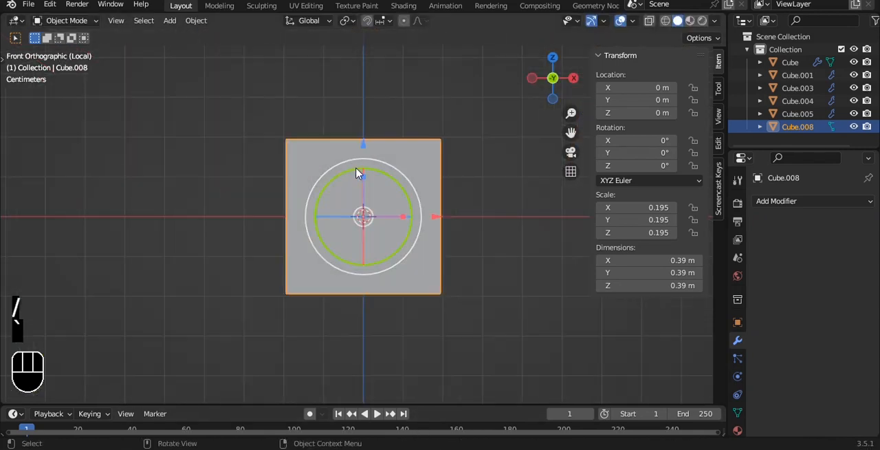
key(Tab)
key(alt+z)
drag(193, 247, 557, 318)
key(s)
click(496, 306)
Lower the tapered cube's top face to about 0.51 m local Z and inset it to form a rim
drag(245, 83, 474, 239)
drag(317, 91, 316, 124)
middle_drag(317, 124, 478, 228)
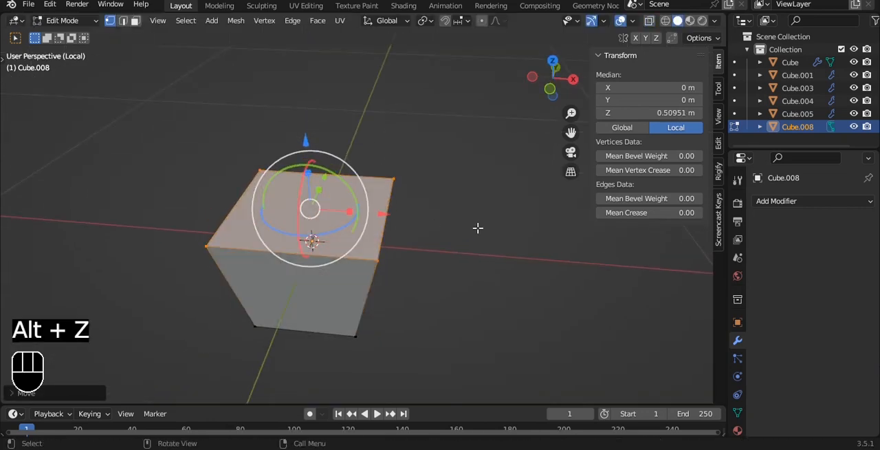
key(i)
click(465, 223)
Extrude the inset face down to about -0.862 m local Z and scale it inward to hollow out the pot
key(grave)
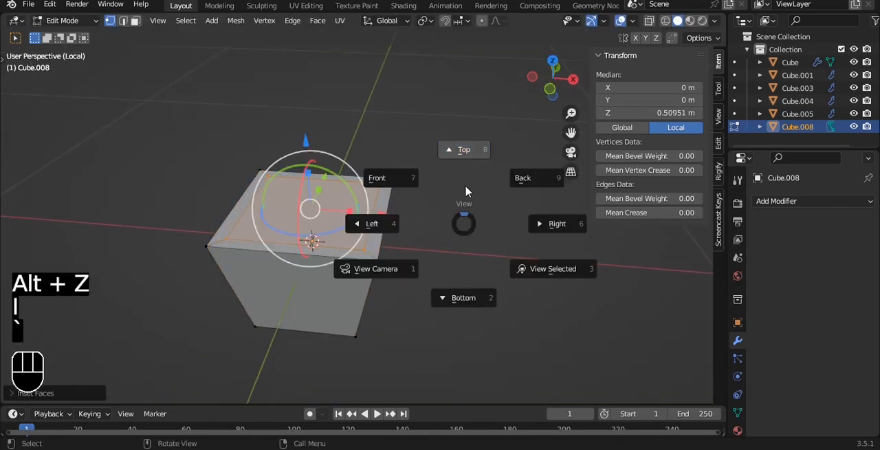
click(466, 141)
key(grave)
click(390, 90)
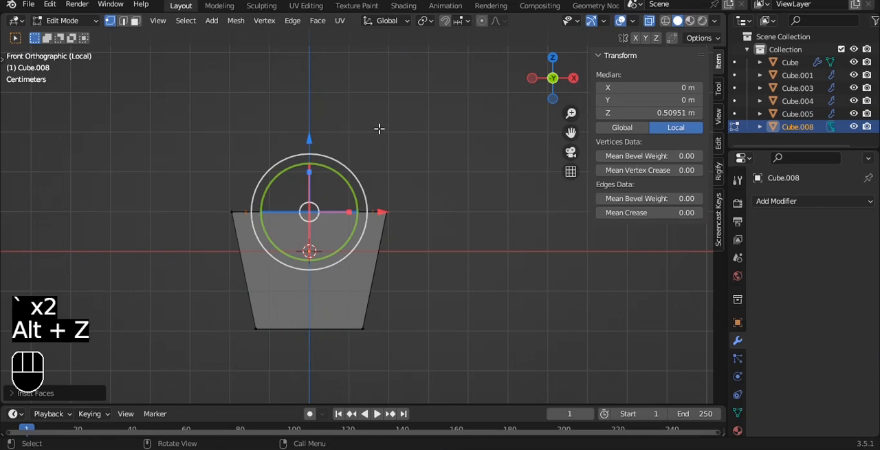
key(e)
key(s)
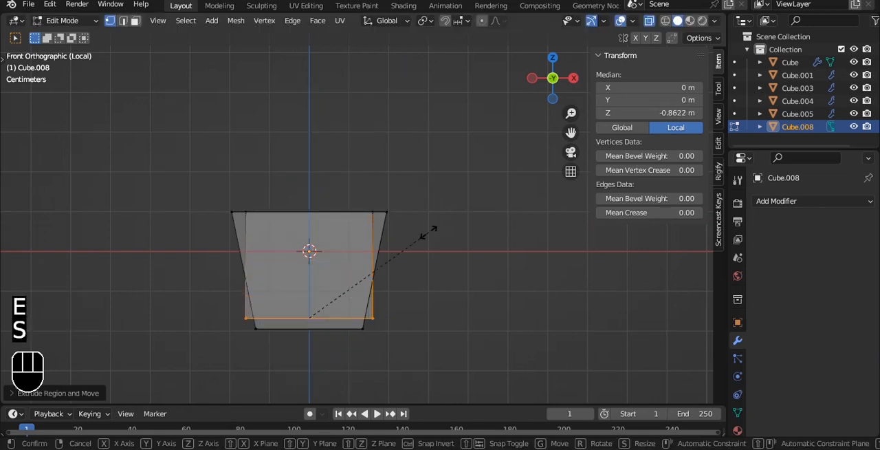
click(378, 240)
key(Tab)
key(alt+z)
middle_drag(436, 198, 472, 197)
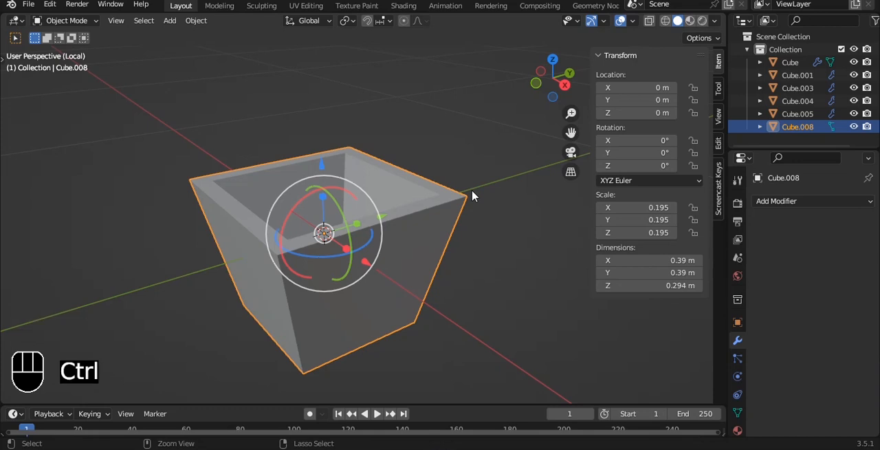
Select the pot's entire mesh and set the mean bevel weight of its edges
key(Tab)
key(a)
key(a)
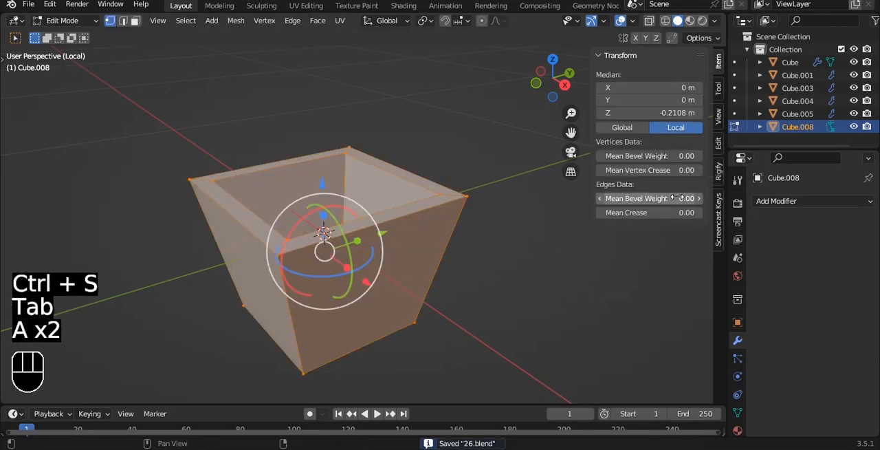
key(Tab)
Shade the pot smooth and add a Bevel modifier with 2 segments, limited by weight
click(773, 201)
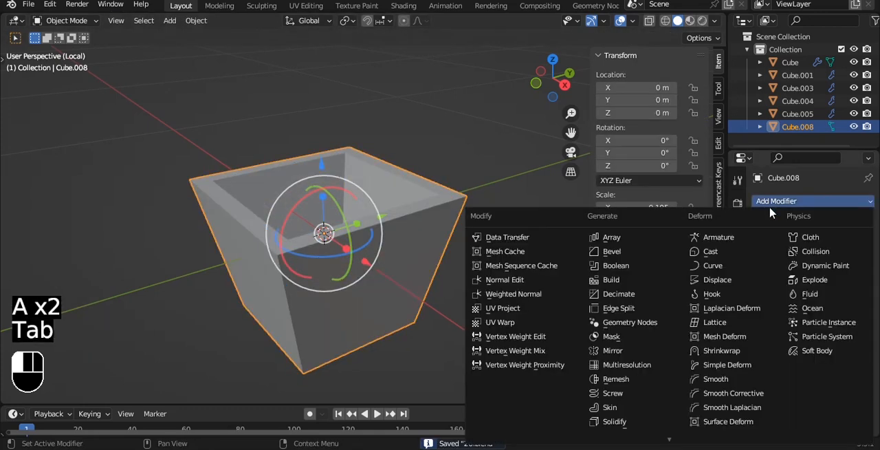
click(618, 255)
scroll(421, 162, up, 2)
right_click(420, 161)
click(419, 160)
click(852, 288)
click(831, 311)
click(798, 356)
Add a level 3 Subdivision Surface modifier to the pot
key(ctrl+3)
middle_drag(515, 236, 456, 260)
scroll(431, 271, down, 3)
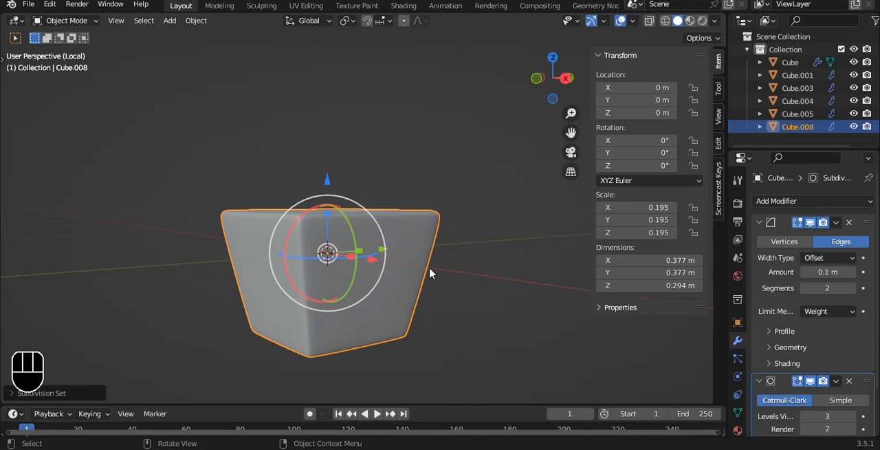
Scale the pot down to about 0.118 and leave its isolated view to show the whole room
scroll(431, 271, up, 2)
key(s)
click(427, 282)
key(Tab)
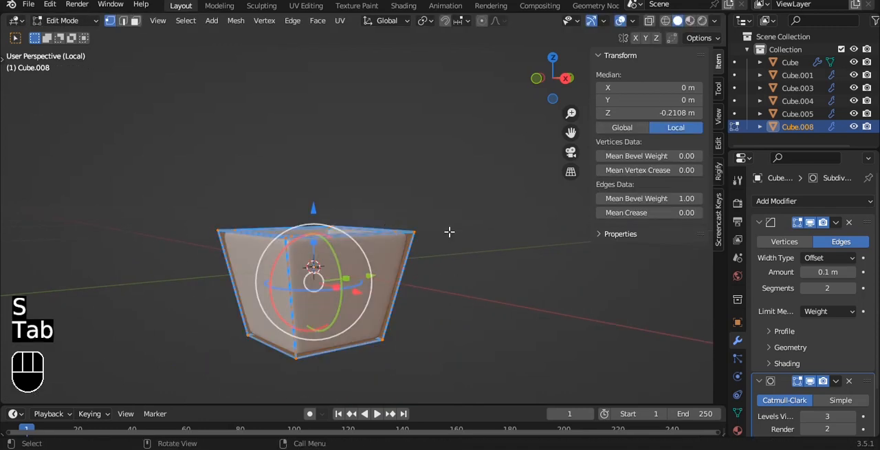
key(Tab)
key(slash)
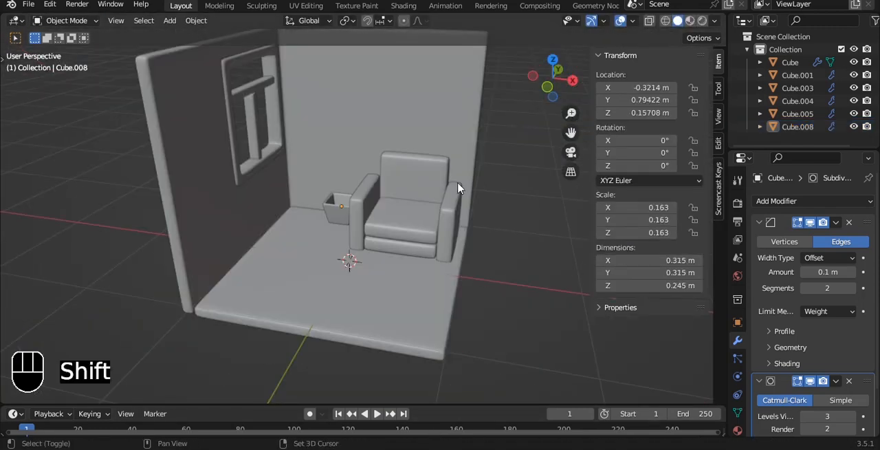
Add a cube for a plant leaf, isolate it and narrow it along X to about 0.362 m
key(shift+a)
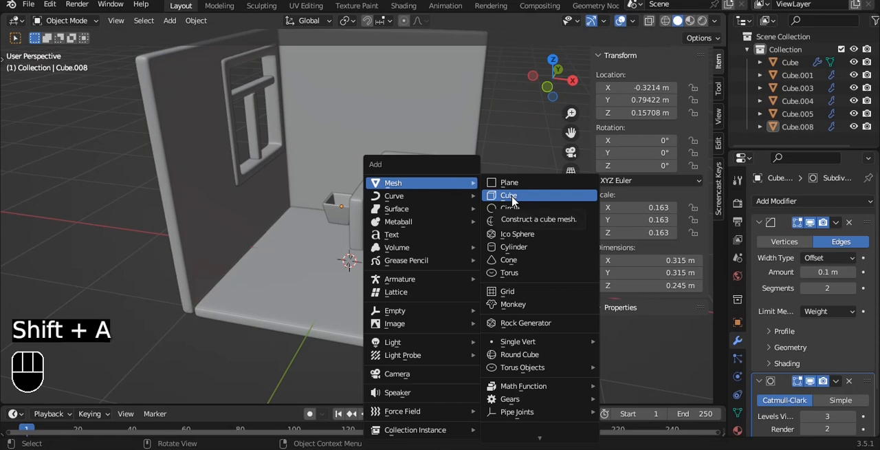
click(512, 200)
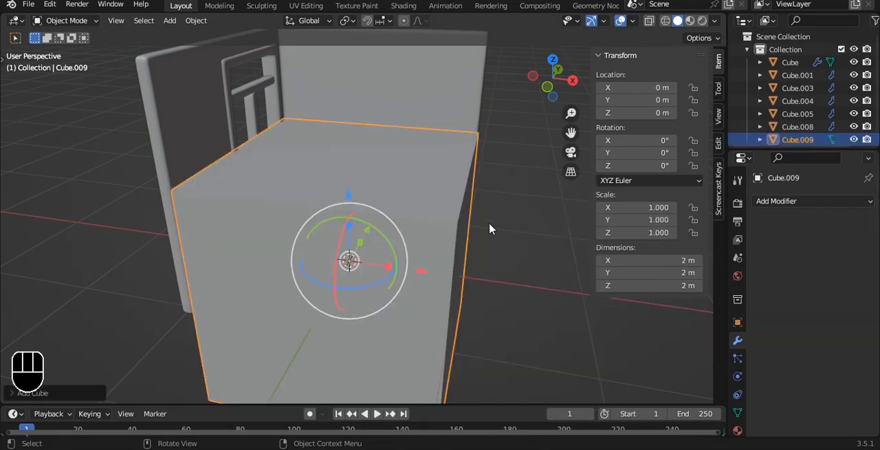
key(slash)
key(grave)
click(482, 172)
key(s)
key(x)
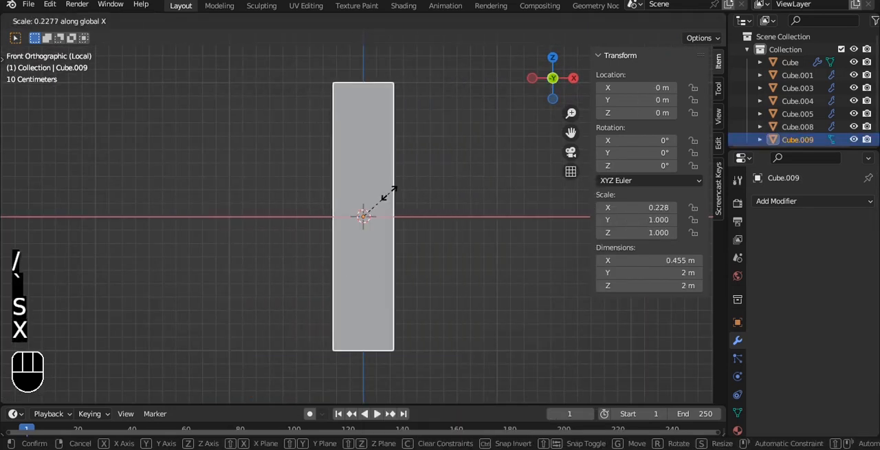
click(377, 198)
Flatten the leaf cube along Y to a thickness of about 0.074 m
key(grave)
click(385, 122)
key(s)
key(y)
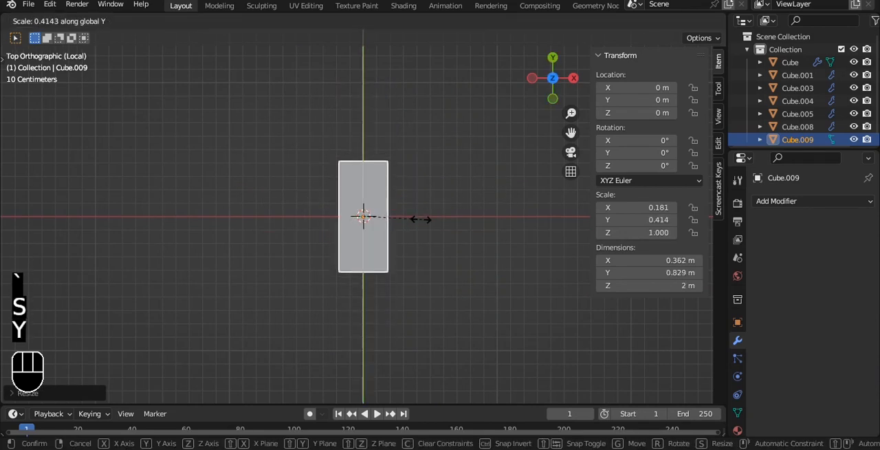
click(365, 235)
key(grave)
click(330, 178)
key(grave)
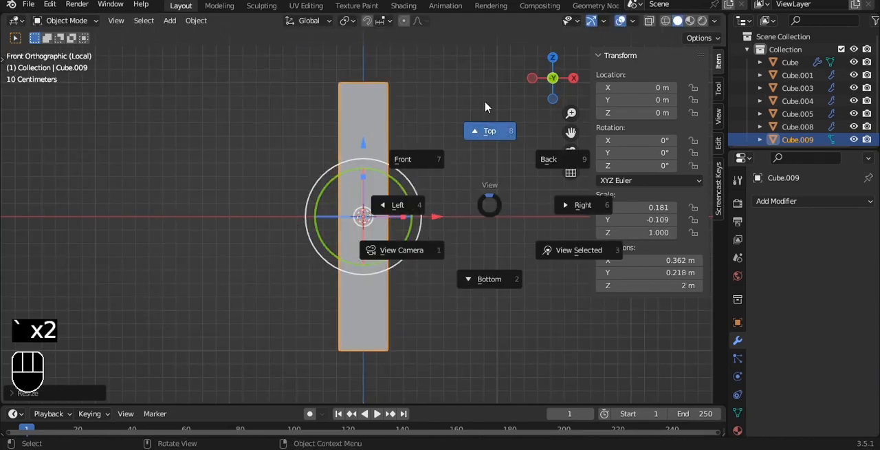
click(487, 107)
key(s)
key(y)
click(412, 194)
Give the leaf a level 3 Subdivision Surface modifier and cut three evenly spaced horizontal loops across it
key(grave)
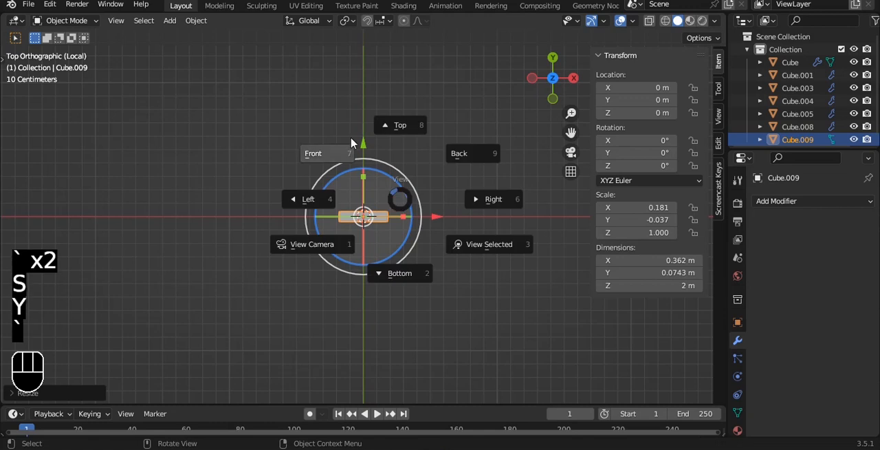
click(376, 158)
key(ctrl+3)
key(Tab)
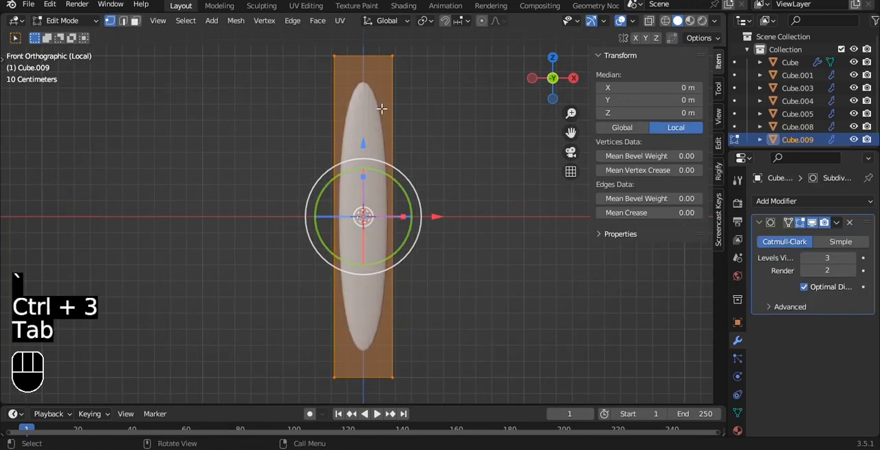
key(ctrl+r)
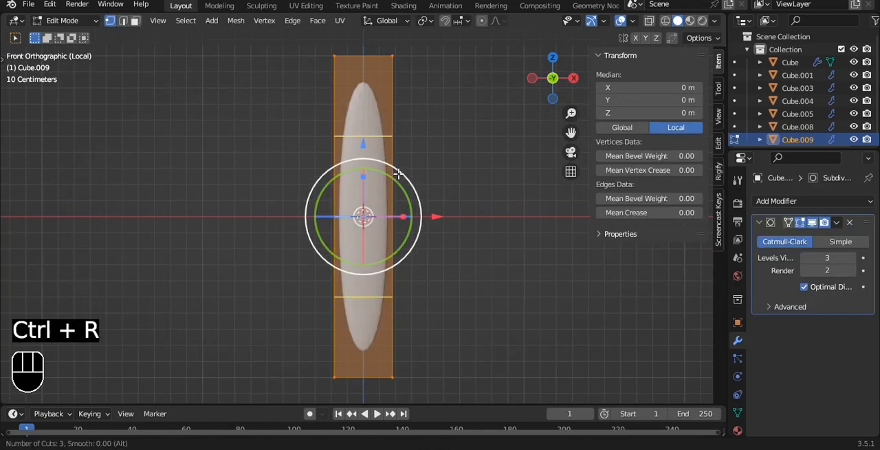
click(398, 175)
Widen the three loops along X and scale the middle one out further to bulge the leaf
key(s)
key(x)
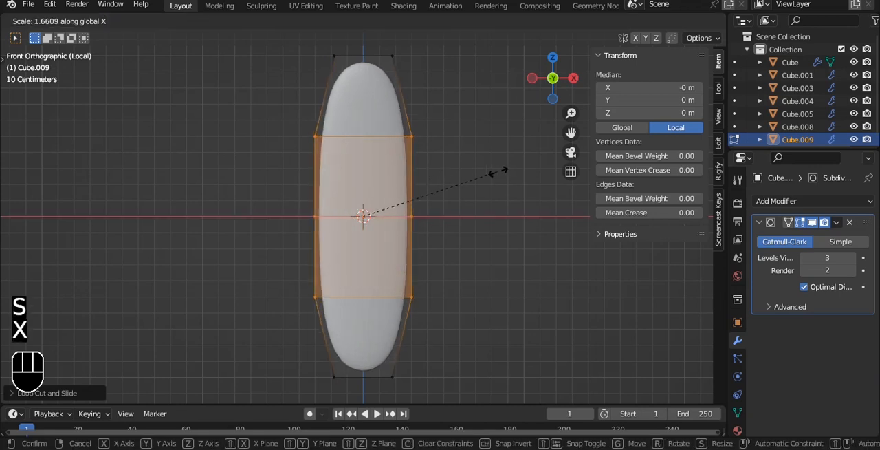
click(502, 173)
drag(316, 208, 336, 211)
key(alt+z)
drag(226, 180, 461, 241)
key(s)
key(x)
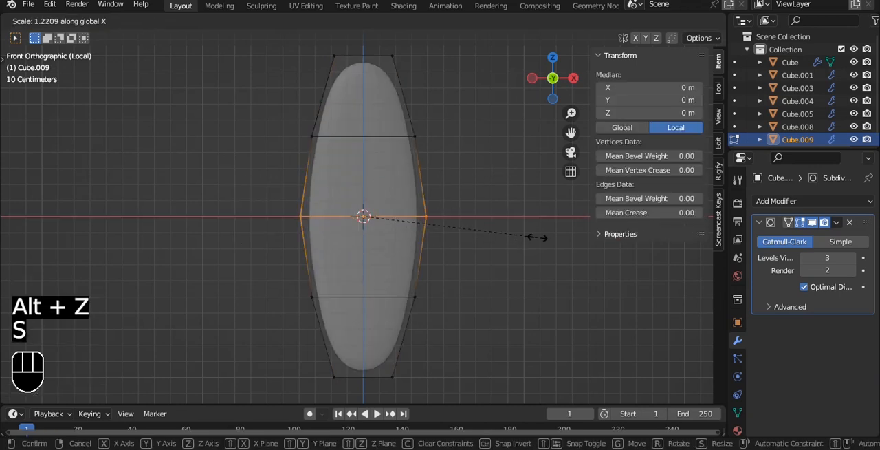
click(547, 234)
Narrow the leaf's top and bottom end rows along X to form tapered tips
shift+middle_drag(347, 79, 335, 122)
drag(290, 77, 486, 140)
key(s)
key(x)
click(386, 129)
alt+shift+drag(386, 236, 381, 118)
drag(276, 258, 412, 323)
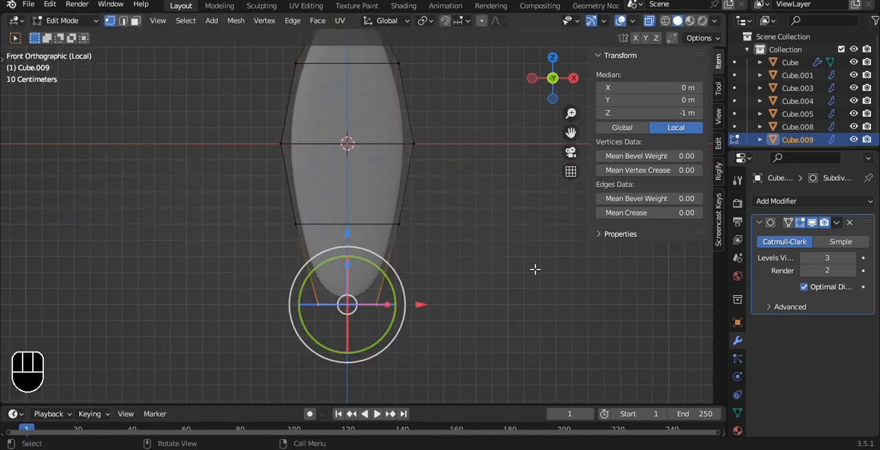
key(s)
key(x)
click(471, 271)
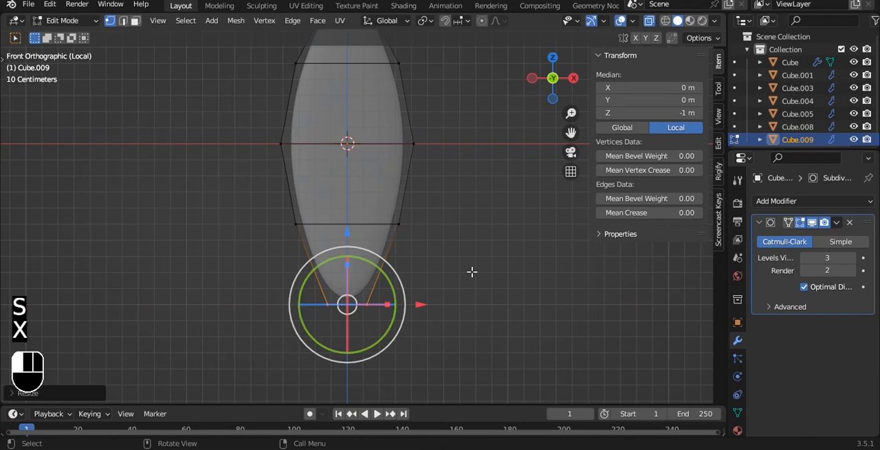
Move the leaf's two lowest vertex rows down along Z to a local median of about -1.62 m
scroll(447, 241, down, 2)
shift+middle_drag(415, 206, 408, 225)
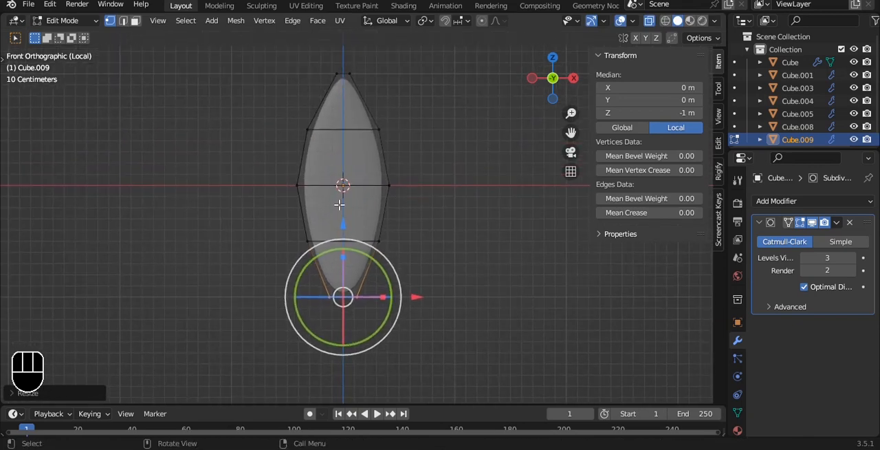
drag(266, 201, 391, 339)
shift+middle_drag(356, 195, 351, 145)
key(g)
key(z)
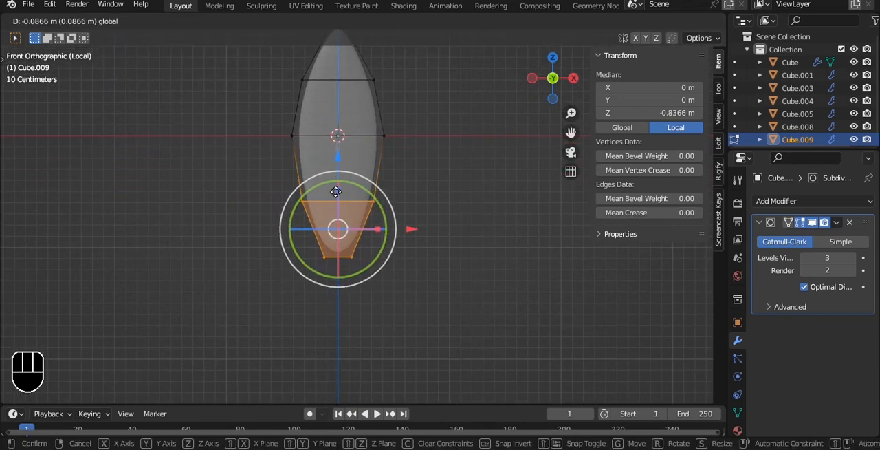
click(334, 245)
Add two loop cuts across the stretched section of the leaf and widen them along X
key(ctrl+r)
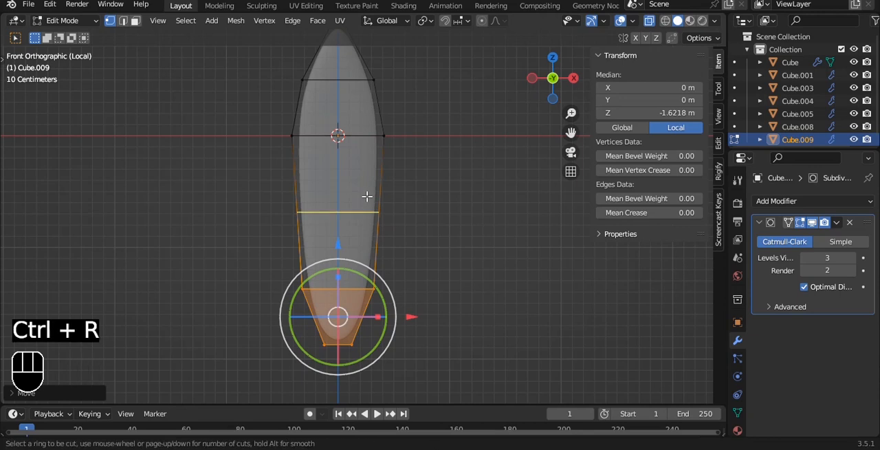
click(367, 196)
right_click(364, 197)
key(s)
key(x)
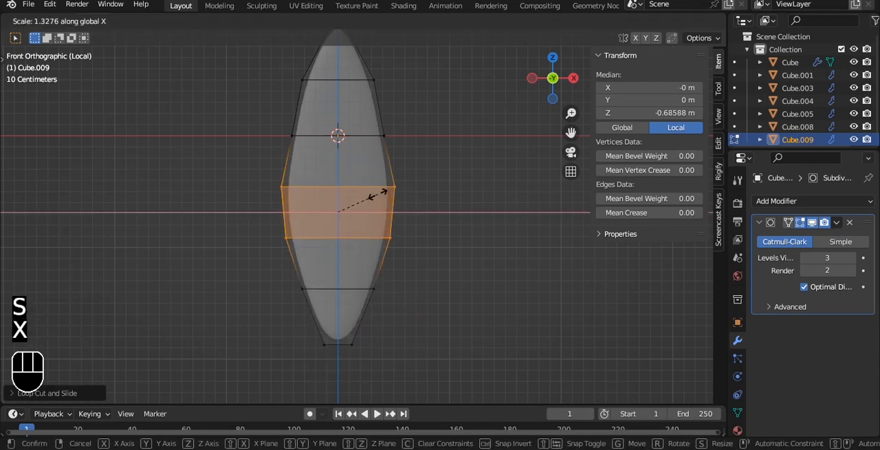
click(379, 194)
Enlarge the row at the origin, the row above it and the lower row to round the leaf's outline
drag(269, 104, 404, 158)
key(s)
key(x)
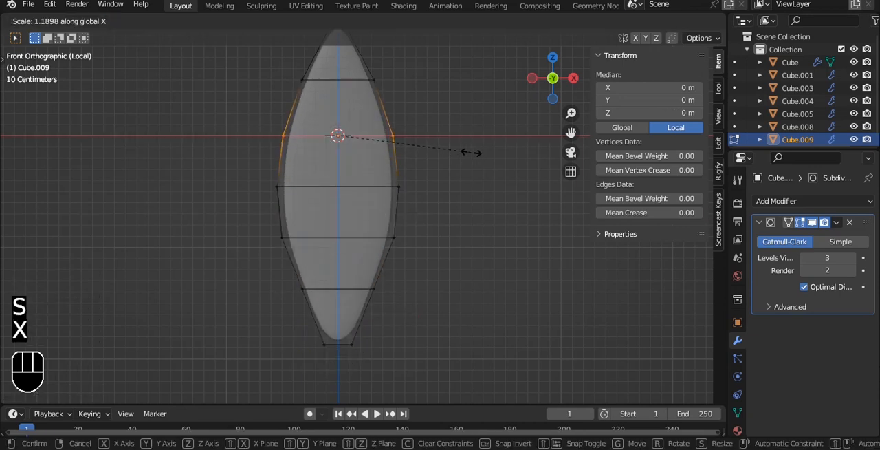
click(473, 152)
drag(296, 70, 407, 104)
key(s)
click(449, 90)
drag(270, 262, 448, 301)
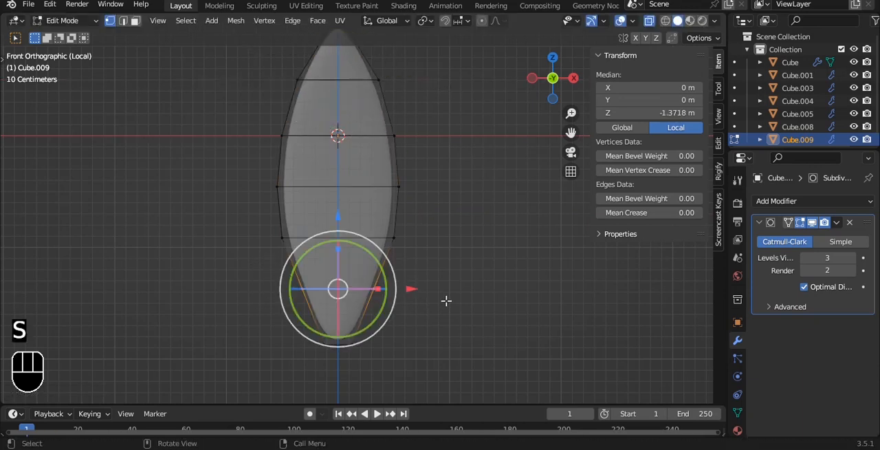
key(s)
key(x)
click(461, 296)
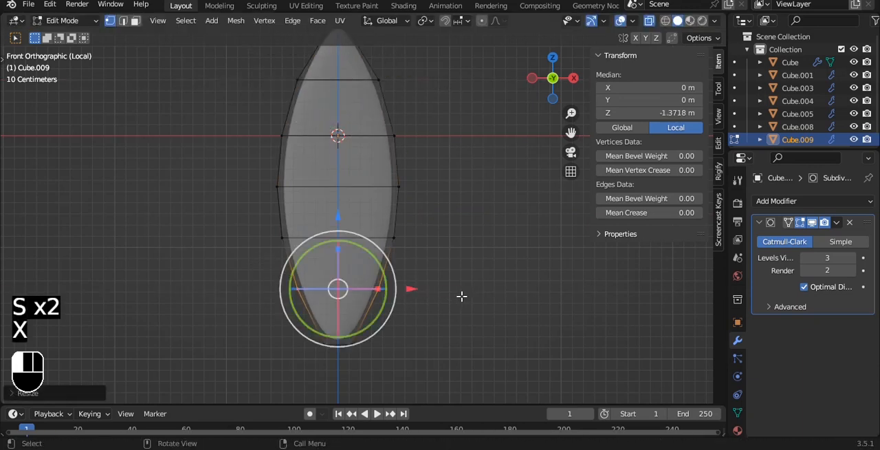
Add a lengthwise loop cut down the leaf's center and offset it along Y to curve the cross-section
key(ctrl+r)
click(334, 149)
right_click(335, 149)
key(alt+z)
alt+drag(443, 151, 391, 182)
alt+shift+drag(390, 181, 347, 214)
key(Tab)
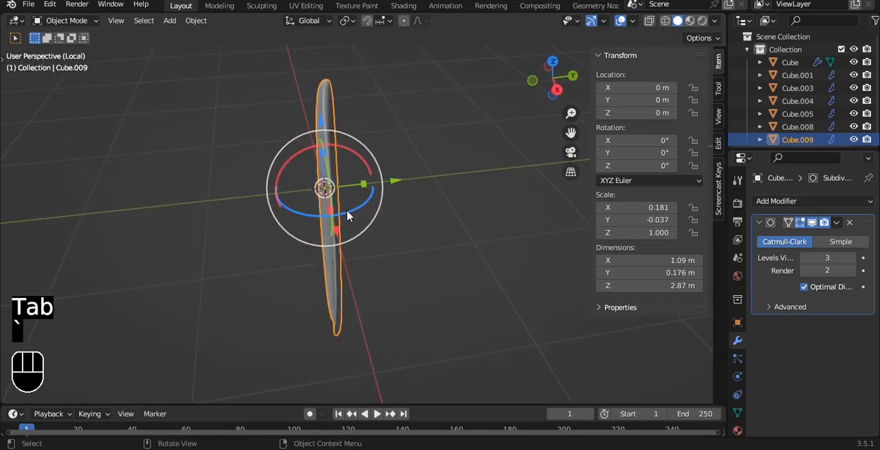
Thicken the leaf along Y to a scale magnitude of about 0.066 and shade it smooth
drag(364, 185, 393, 177)
key(grave)
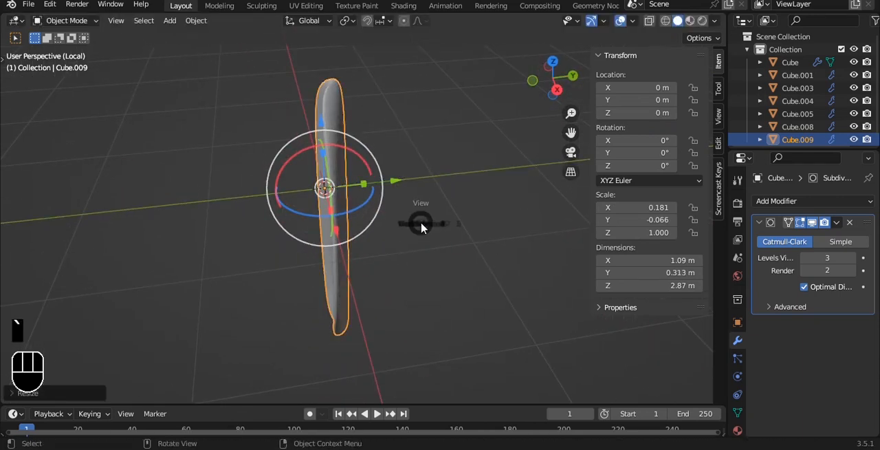
click(384, 185)
right_click(385, 185)
click(387, 171)
scroll(475, 167, up, 3)
scroll(478, 166, down, 3)
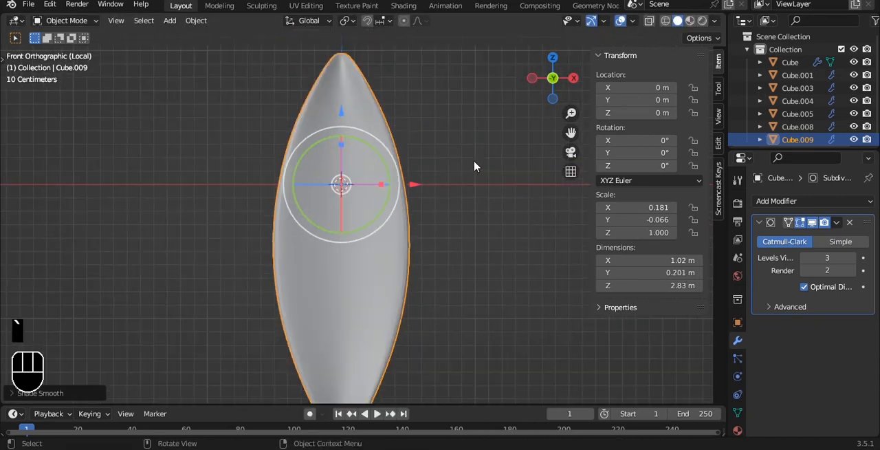
Widen the leaf's three middle rows along X, and also the row just below them
key(Tab)
key(alt+z)
drag(247, 167, 441, 332)
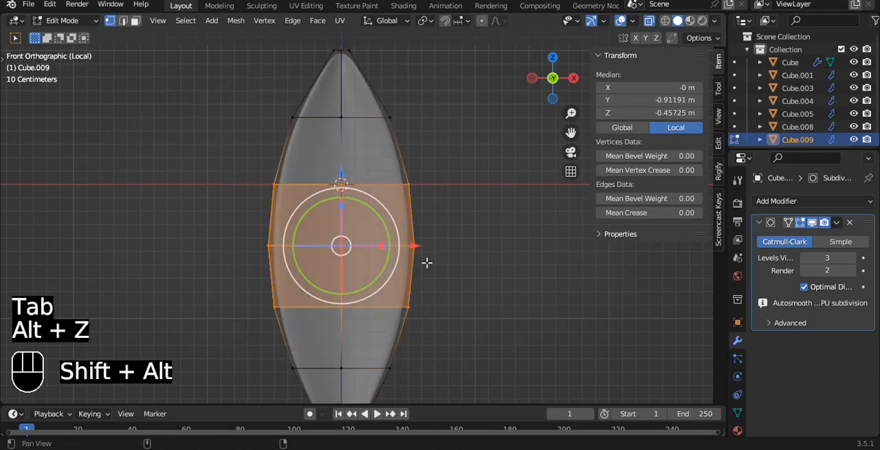
alt+shift+drag(436, 295, 422, 249)
key(s)
key(x)
click(473, 221)
drag(232, 284, 423, 369)
key(s)
key(x)
click(487, 336)
Widen the leaf's upper row, just below the top tip, along X and finish editing the mesh
alt+shift+drag(326, 107, 332, 196)
drag(256, 131, 434, 187)
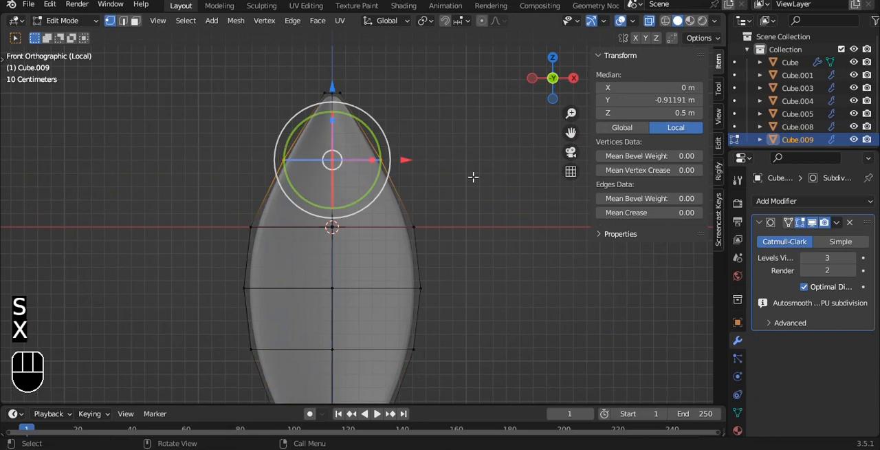
key(x)
key(s)
key(x)
click(497, 150)
key(Tab)
Stretch the leaf along Z to a scale of about 1.532, set its origin to geometry and leave the isolated view
scroll(465, 165, down, 4)
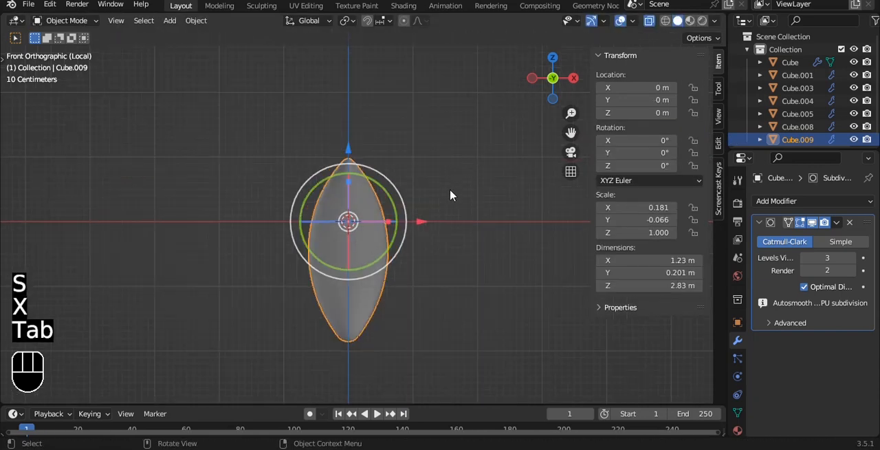
drag(348, 182, 348, 161)
alt+shift+drag(403, 234, 405, 156)
key(Tab)
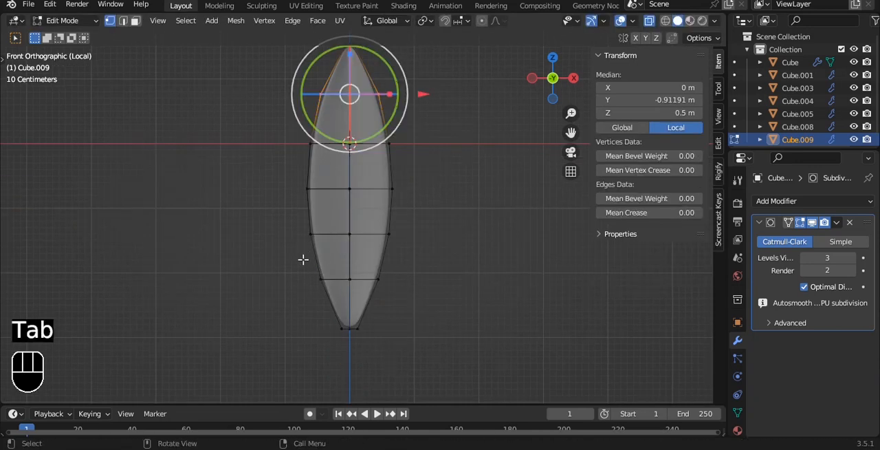
key(Tab)
scroll(416, 230, down, 1)
key(q)
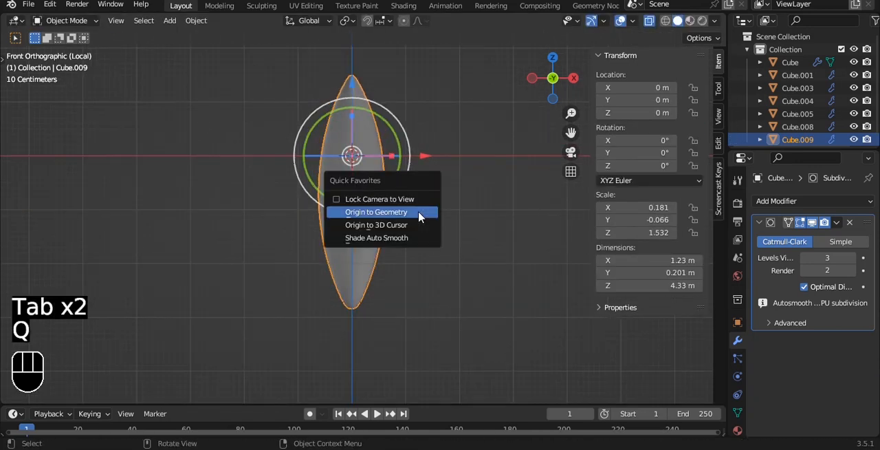
click(418, 213)
key(slash)
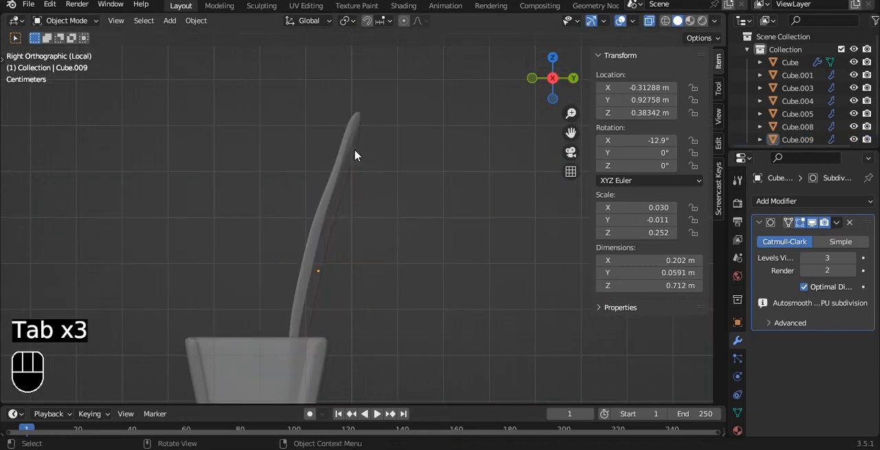
key(Tab)
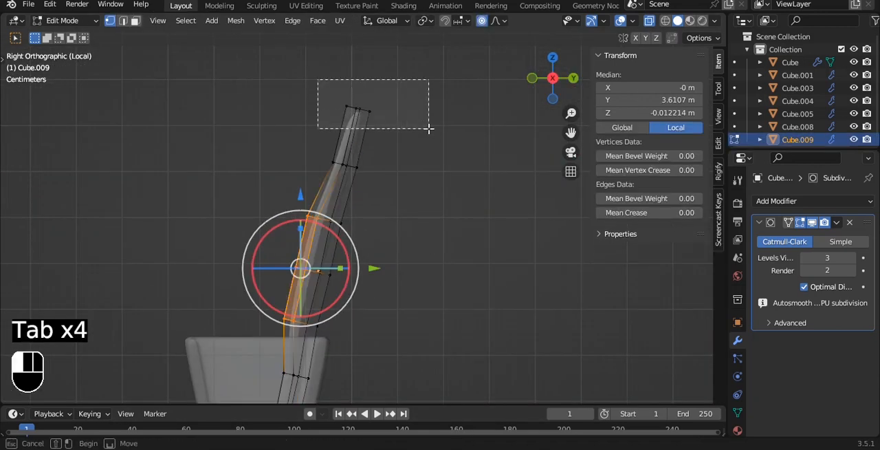
drag(428, 128, 428, 129)
key(g)
scroll(517, 145, down, 4)
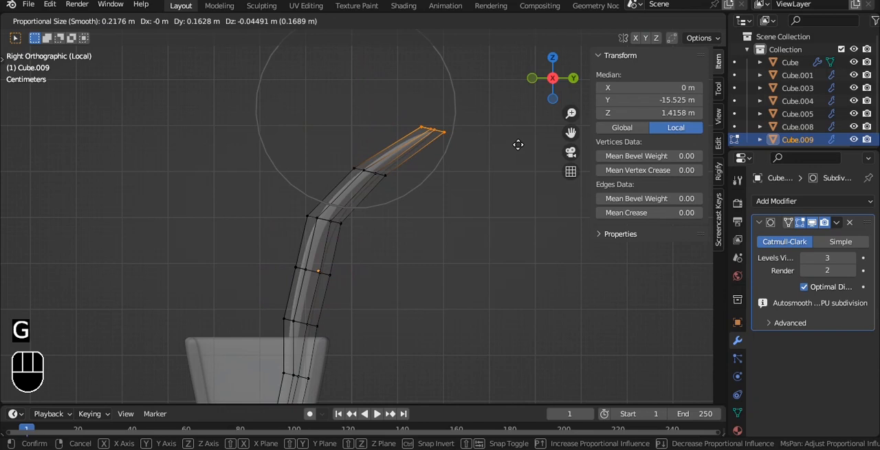
scroll(505, 139, up, 2)
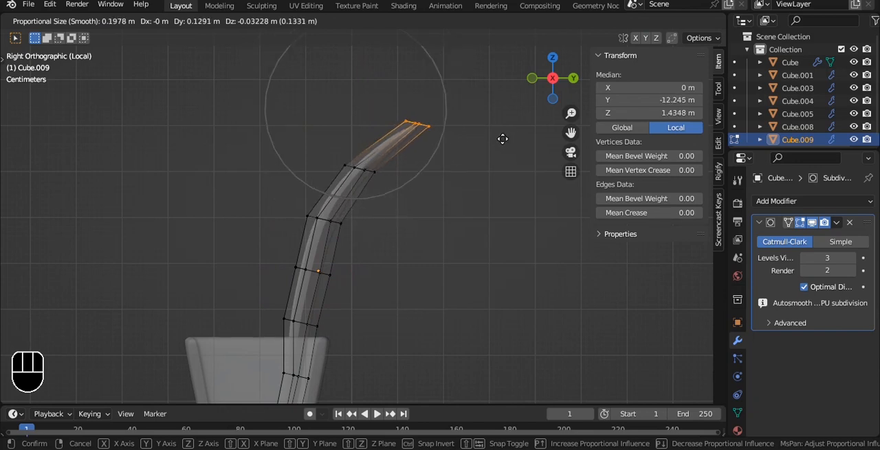
click(502, 139)
Duplicate the leaf standing in the pot, keeping the copy in the same position
key(Tab)
key(shift+d)
right_click(465, 169)
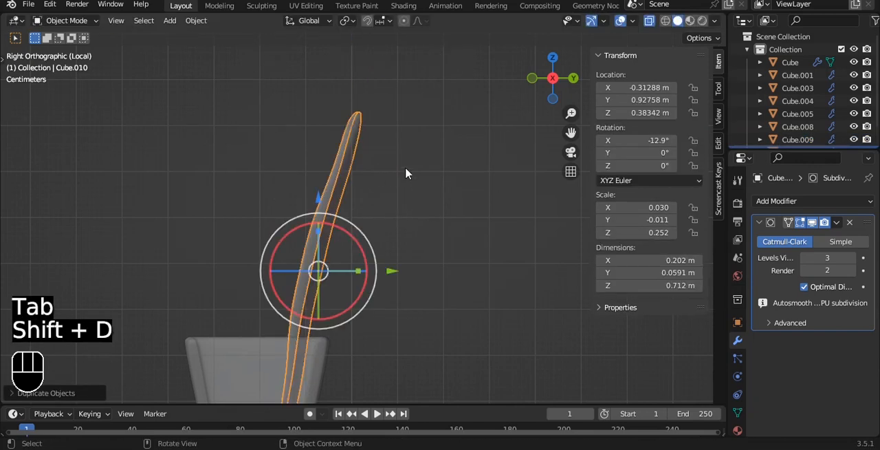
Bend the tip of the copied leaf outward along Y with proportional editing and finish editing its mesh
key(Tab)
key(g)
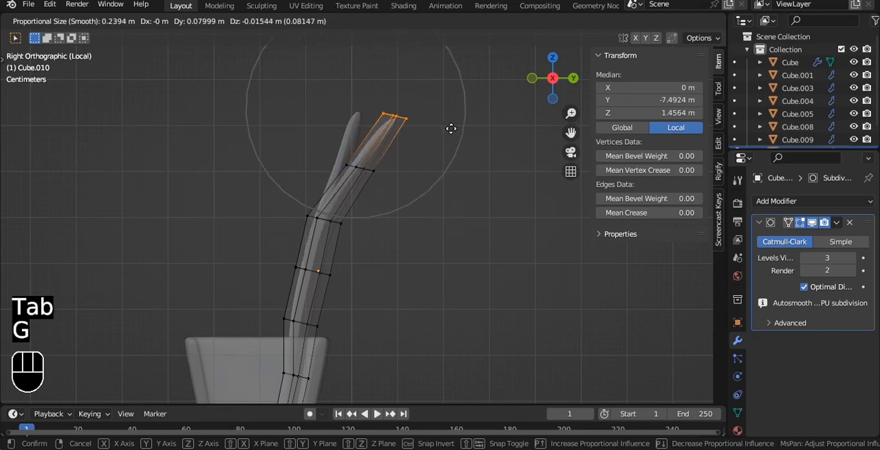
scroll(451, 128, up, 1)
click(459, 129)
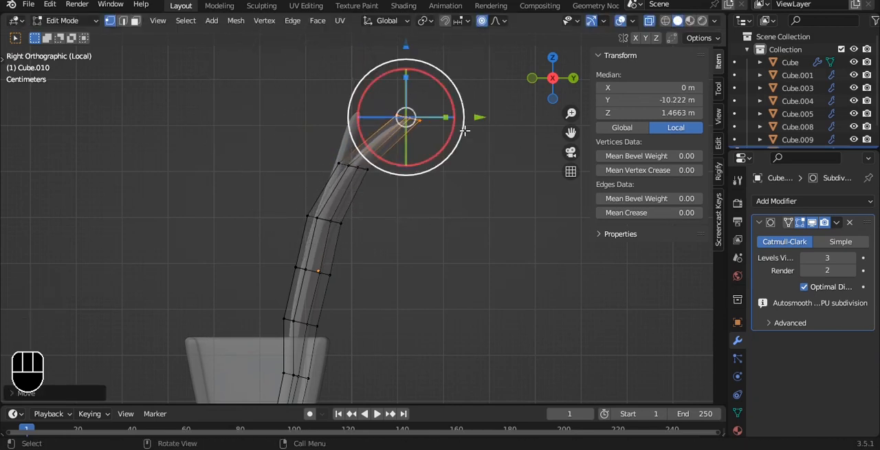
key(Tab)
key(alt+z)
Rotate the straighter leaf to -58.8° about Z and move it toward the pot's +X side in top view
middle_drag(442, 183, 406, 228)
click(373, 206)
alt+shift+drag(425, 196, 405, 129)
key(grave)
click(438, 153)
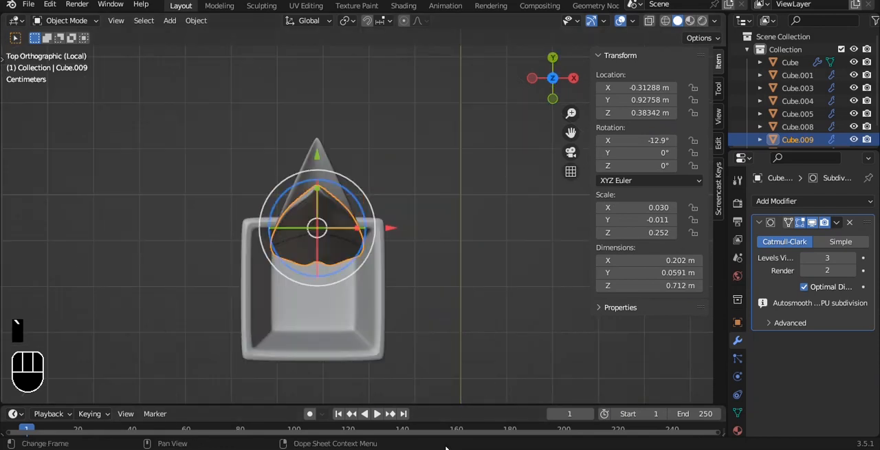
drag(354, 196, 363, 244)
key(g)
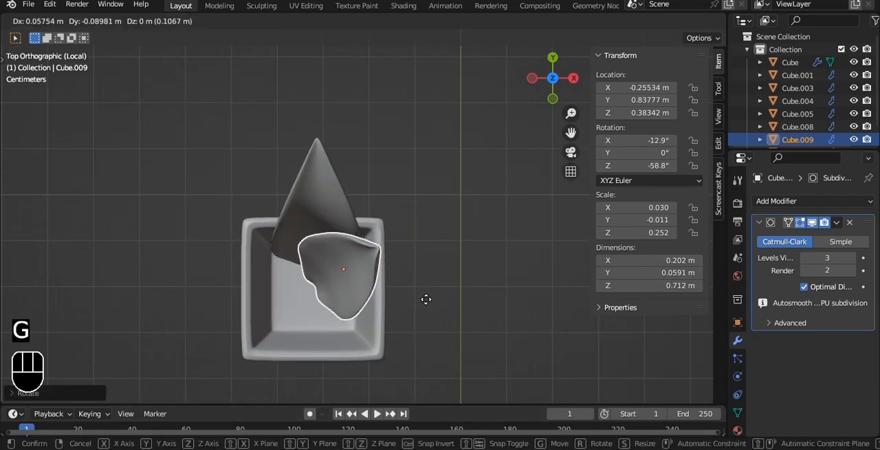
click(435, 297)
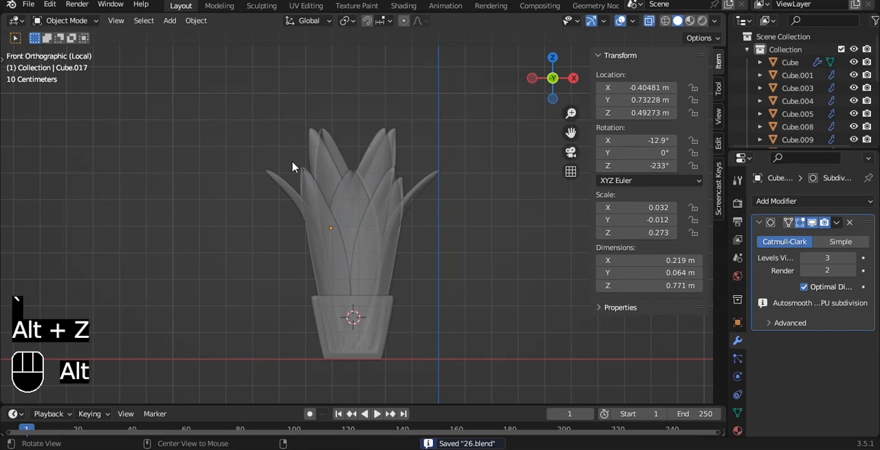
Parent all the leaves to the pot with the Object option and save the file
drag(252, 130, 457, 249)
shift+click(385, 337)
key(ctrl+p)
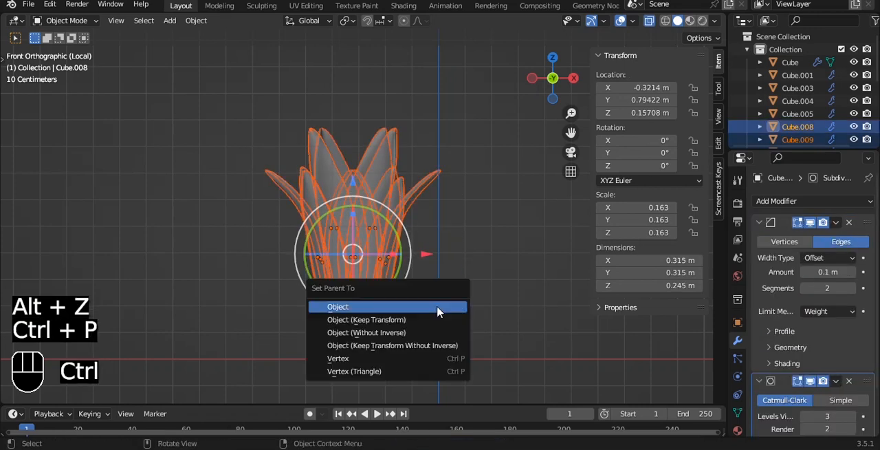
click(439, 307)
key(alt+z)
alt+middle_drag(459, 274, 387, 297)
click(387, 298)
key(g)
right_click(482, 183)
key(ctrl+s)
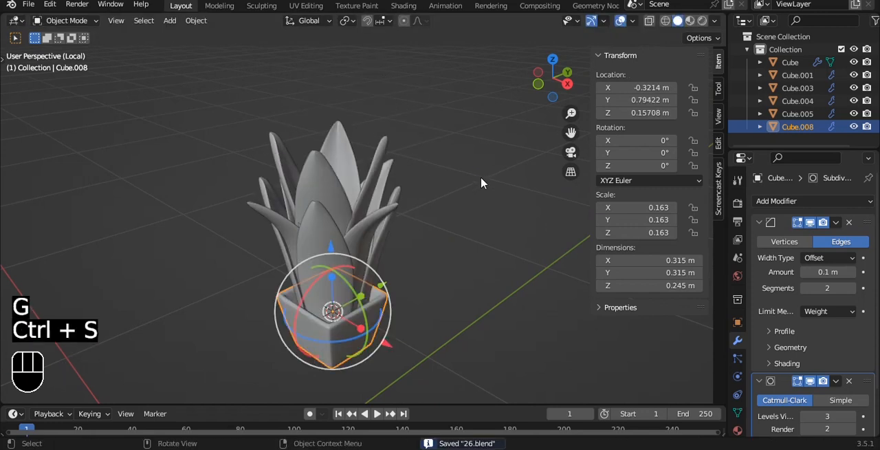
Leave the isolated view to bring back the whole room and save the file
key(slash)
alt+middle_drag(475, 198, 338, 126)
scroll(320, 157, up, 5)
key(ctrl+s)
scroll(338, 126, down, 4)
alt+middle_drag(373, 104, 342, 120)
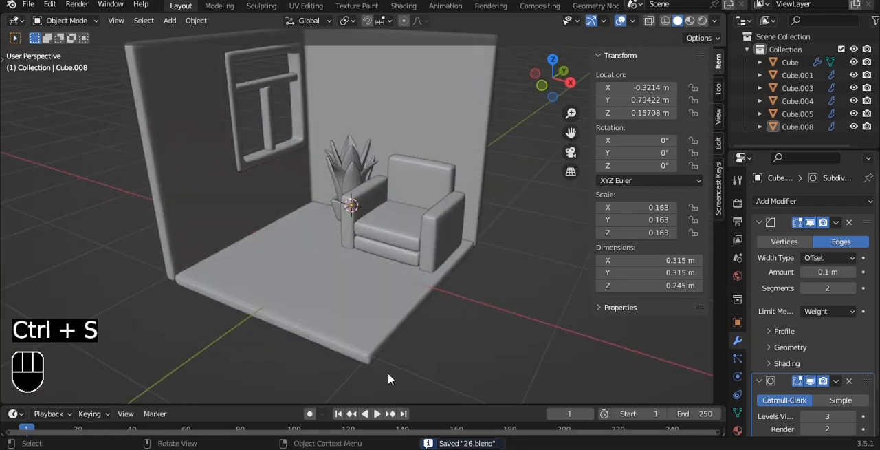
key(KP_7)
click(369, 307)
drag(264, 143, 308, 269)
drag(393, 237, 354, 228)
key(Tab)
key(alt+z)
drag(375, 135, 451, 379)
key(alt+z)
key(ctrl+z)
mouse_move(496, 203)
mouse_down()
mouse_move(465, 208)
mouse_move(513, 204)
mouse_up()
key(ctrl+z)
middle_drag(513, 204, 408, 149)
key(alt+z)
key(Tab)
key(alt+z)
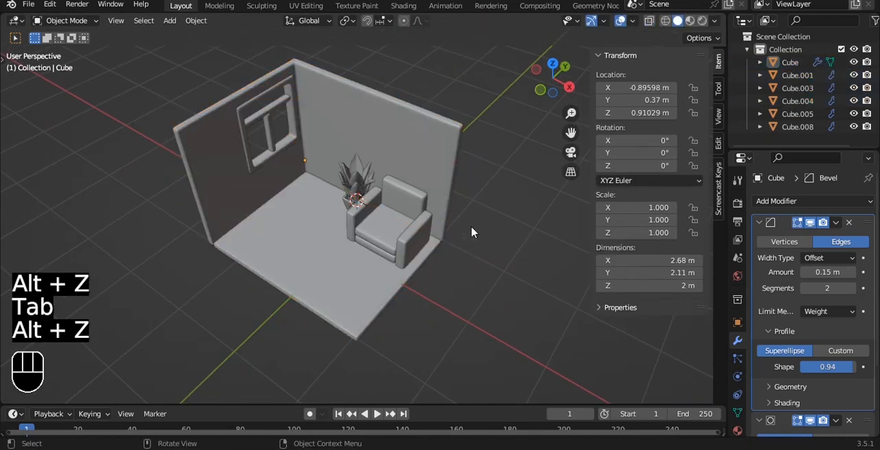
Save the file and separate a copy of the floor's top face, kept in place, as a new object
key(ctrl+s)
scroll(428, 146, up, 3)
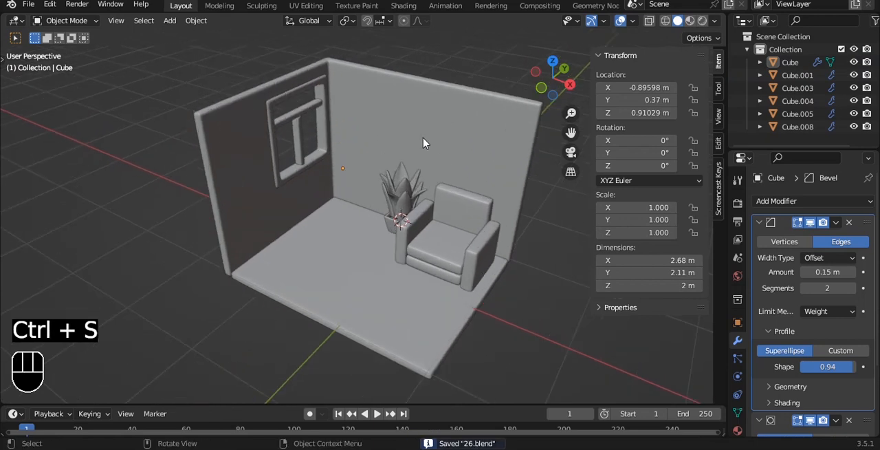
click(323, 284)
key(Tab)
scroll(355, 225, up, 3)
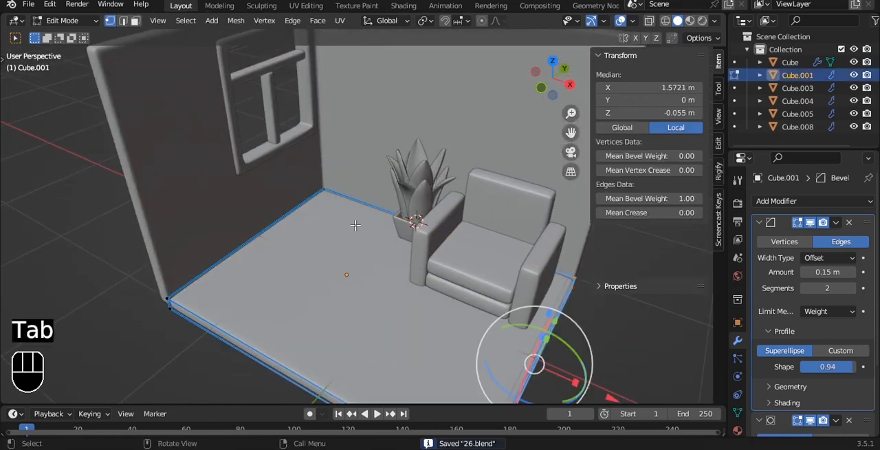
key(3)
key(shift+d)
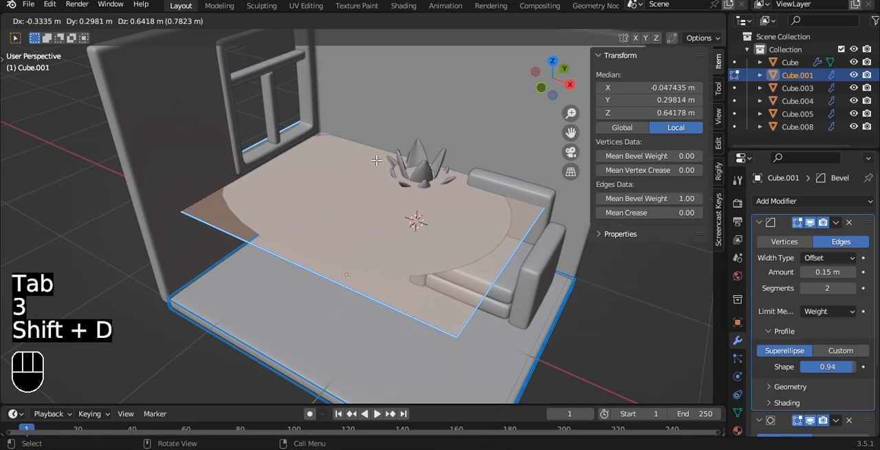
right_click(377, 166)
key(p)
click(377, 161)
key(Tab)
Select the separated floor face, save the file and set the face's origin to its geometry
click(363, 255)
key(ctrl+s)
key(q)
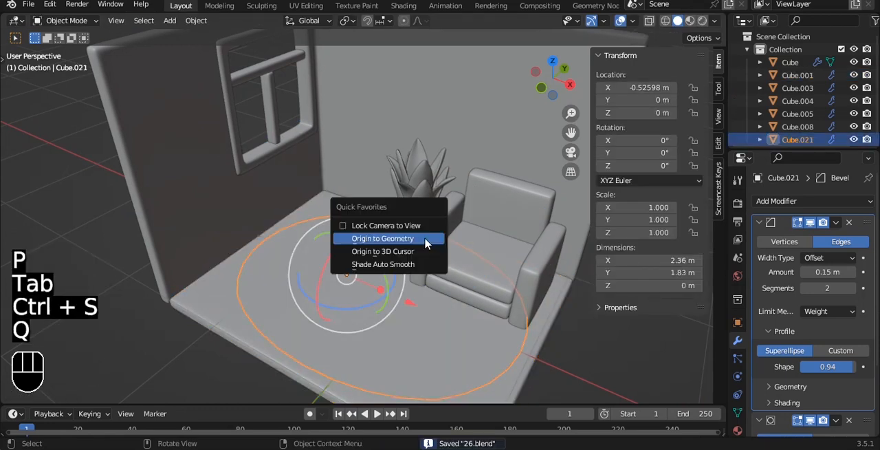
click(394, 238)
Shrink the separated floor face along X and along Y
key(s)
key(x)
click(448, 295)
key(s)
key(y)
click(392, 326)
Shrink the face further and move it into the room's back corner between the window wall and the plant
drag(446, 319, 383, 273)
key(grave)
click(384, 199)
key(s)
click(416, 270)
key(g)
click(394, 197)
key(s)
click(391, 198)
Extrude the whole face upward by about 0.06 m to form a thin slab
alt+middle_drag(391, 198, 413, 89)
key(grave)
click(334, 100)
key(Tab)
key(a)
key(e)
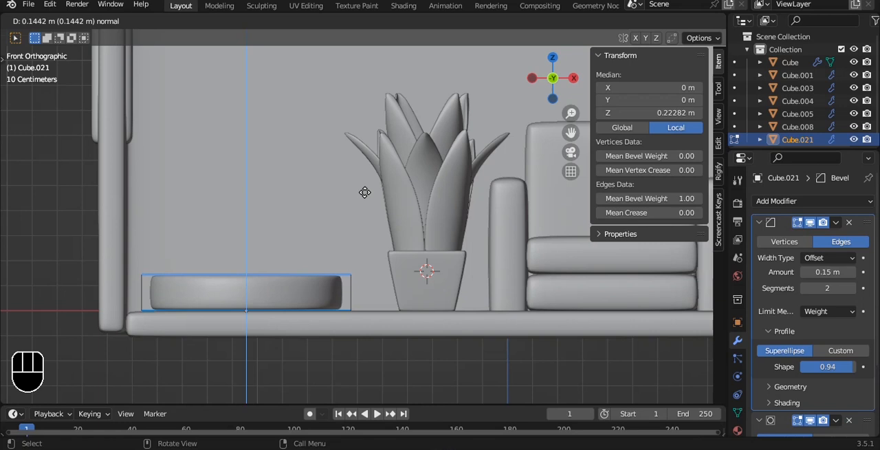
click(364, 199)
Rotate the slab 90° about X so it stands upright, and raise it to Z 0.35282 m
key(Tab)
key(r)
key(x)
key(9)
key(0)
click(358, 223)
drag(251, 239, 245, 146)
scroll(270, 163, up, 1)
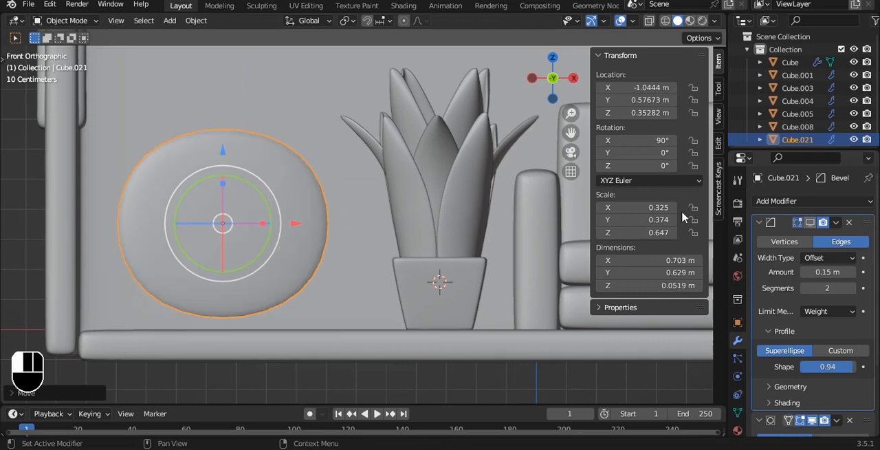
Turn off the viewport display of the slab's Bevel and Subdivision modifiers
click(815, 419)
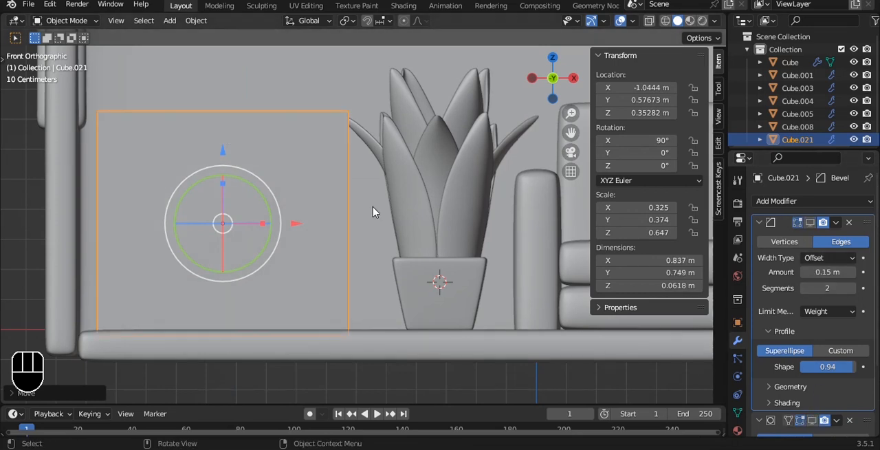
scroll(314, 167, down, 3)
key(alt+z)
middle_drag(316, 165, 273, 200)
key(alt+z)
key(grave)
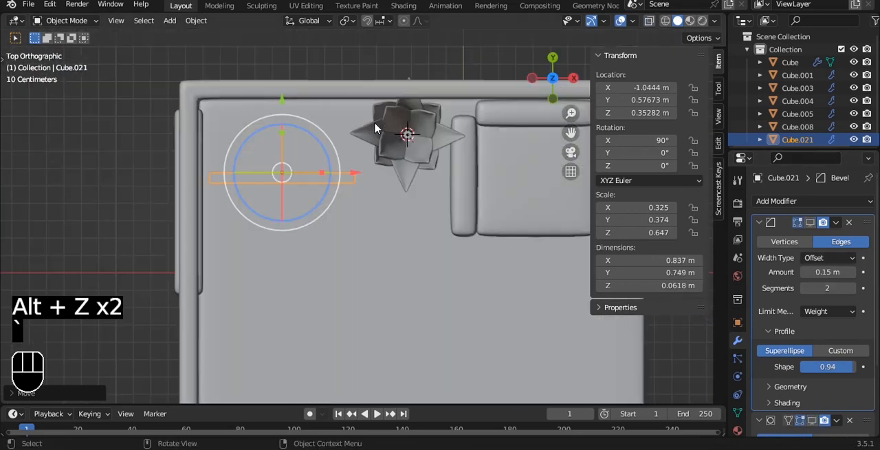
Move the slab back to Y 0.93645 m and scale it down to 0.269, 0.310 and 0.536
drag(282, 100, 279, 38)
key(s)
click(365, 135)
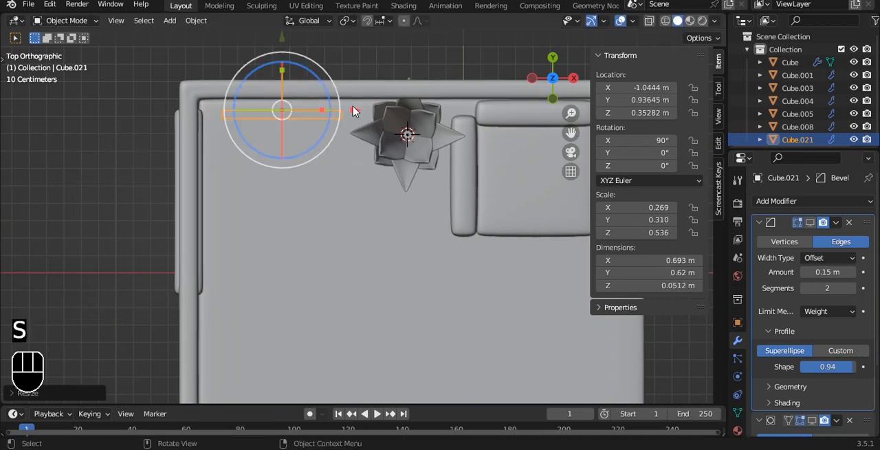
Select the slab's bottom vertices in the front view and lower them to the floor surface
key(grave)
click(332, 89)
key(Tab)
key(alt+z)
key(1)
key(alt+z)
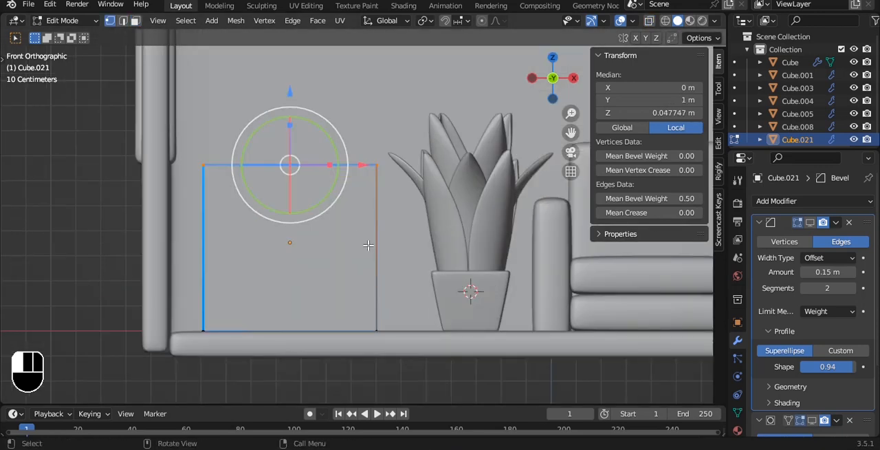
Add one centered horizontal loop cut across the slab
key(ctrl+r)
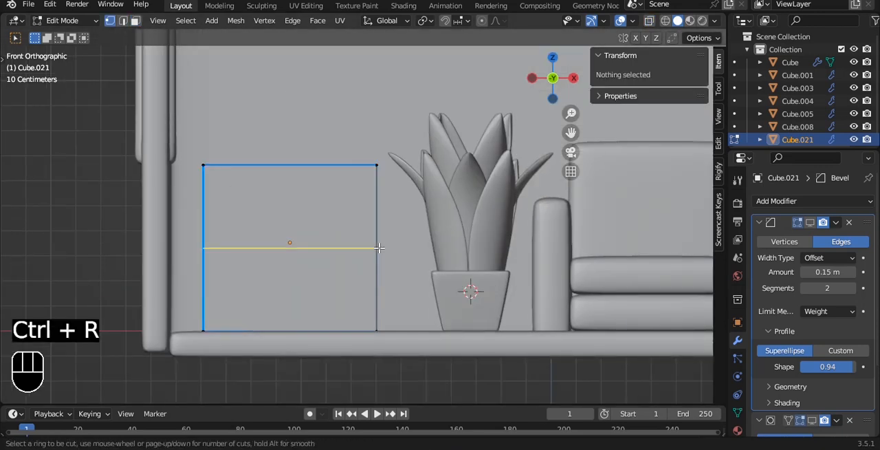
click(380, 247)
right_click(387, 243)
Extrude the slab's two front faces about 0.39 m forward into the room to form a box
key(3)
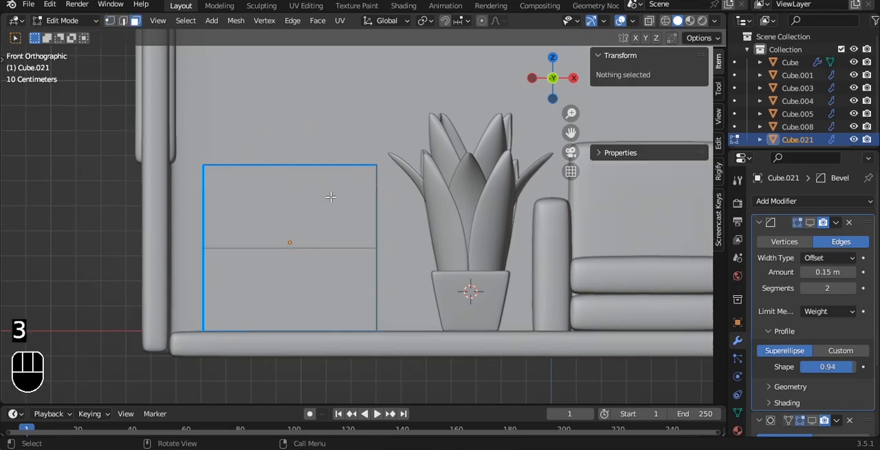
click(366, 196)
shift+click(344, 259)
alt+drag(344, 260, 390, 191)
scroll(447, 162, up, 1)
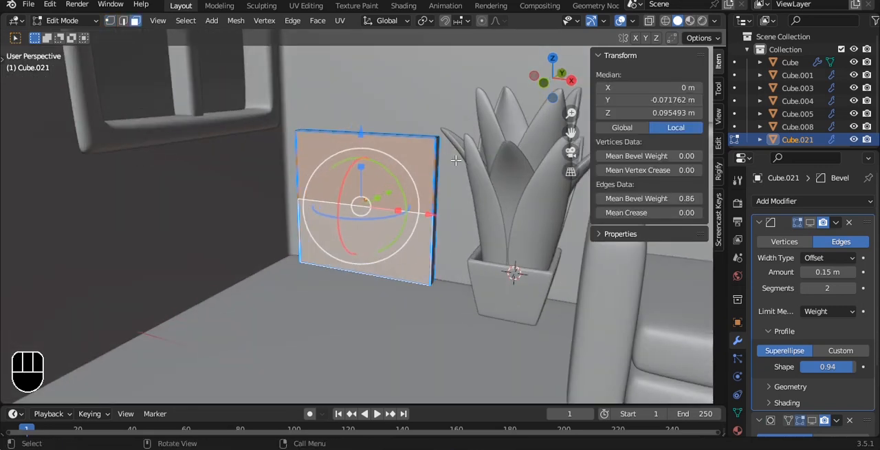
key(i)
right_click(478, 160)
key(e)
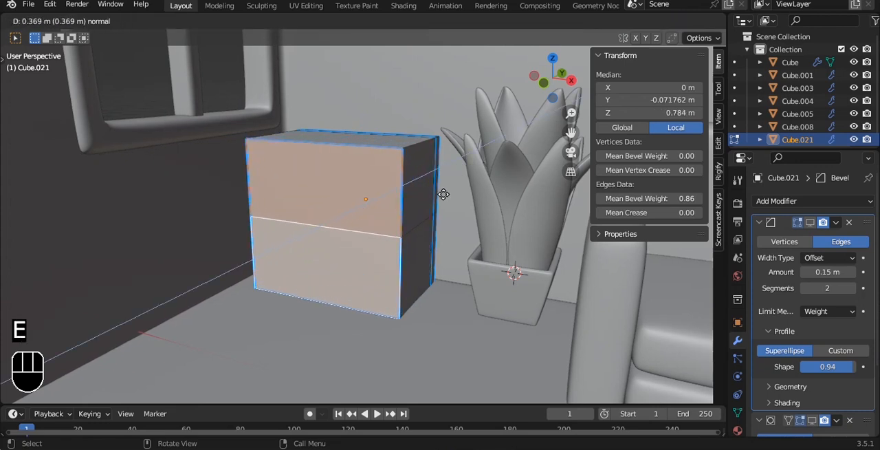
click(440, 192)
Inset the box's upper and lower front faces individually to create a frame around each
middle_drag(440, 192, 427, 196)
key(i)
key(i)
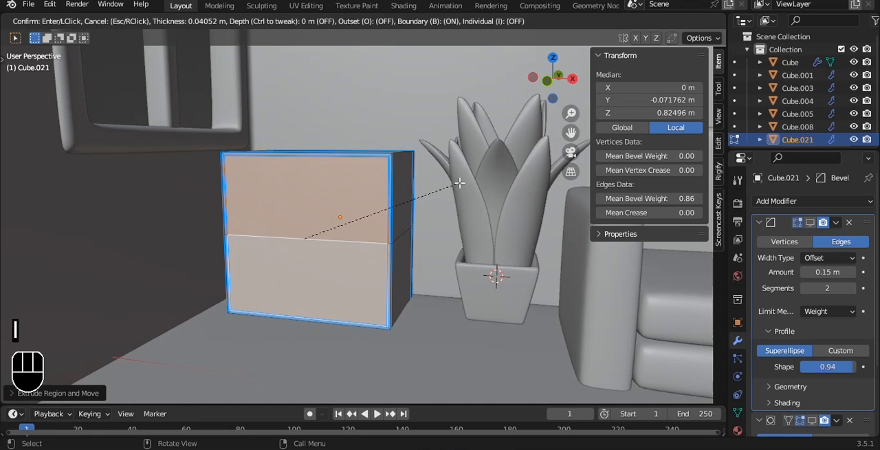
click(453, 186)
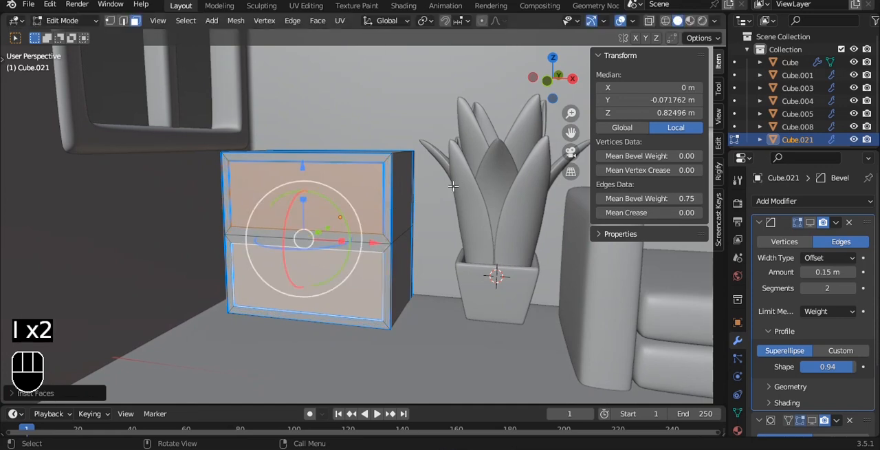
Isolate the box and extrude both inset faces inward nearly to the back to hollow out two shelf compartments
key(slash)
key(grave)
click(507, 189)
key(alt+z)
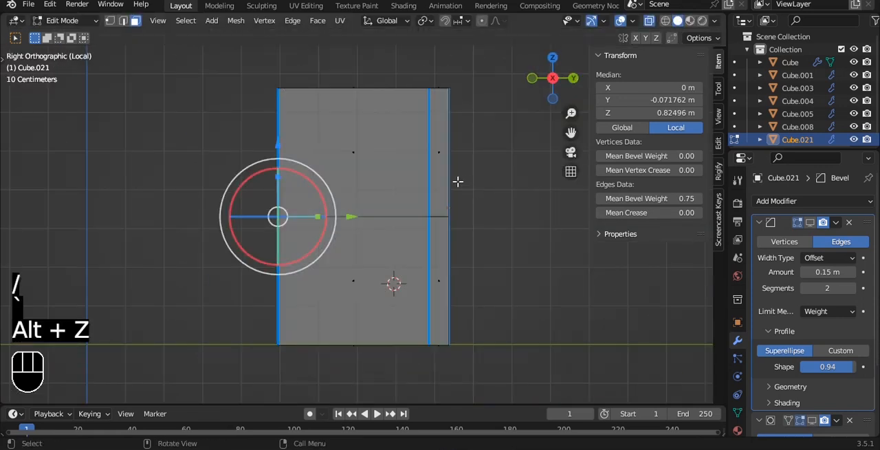
key(e)
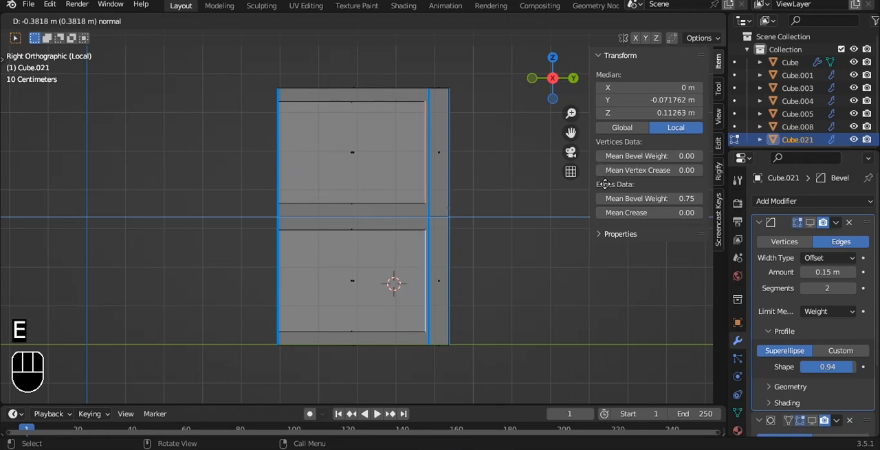
click(617, 182)
Finish editing the shelf and turn its Bevel and Subdivision modifiers back on in the viewport
key(Tab)
key(alt+z)
alt+drag(323, 220, 527, 237)
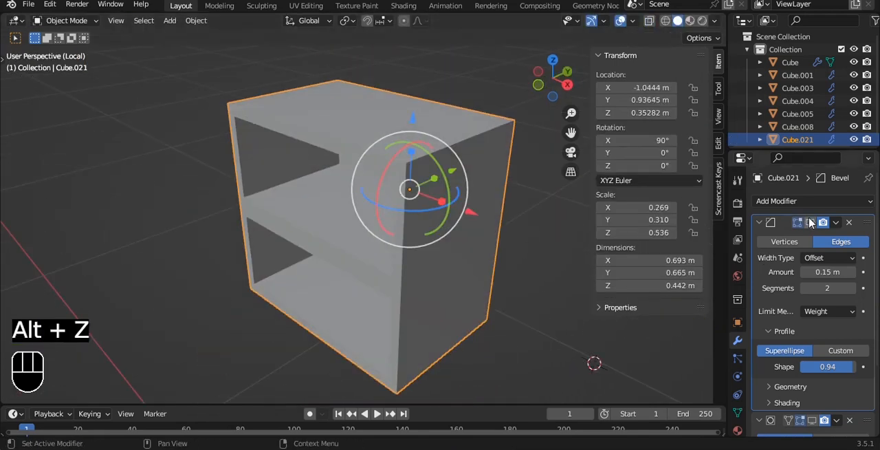
click(810, 419)
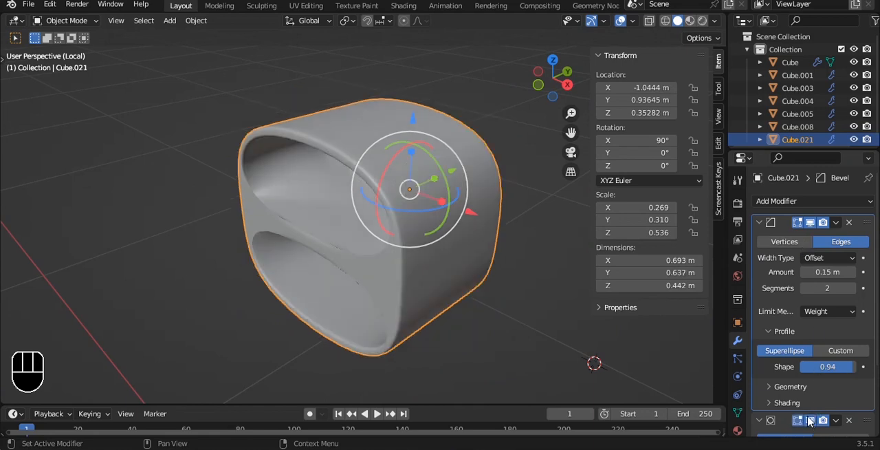
Set the shelf's origin to its geometry, save the file and leave the isolated view
alt+drag(508, 210, 507, 181)
key(q)
click(507, 178)
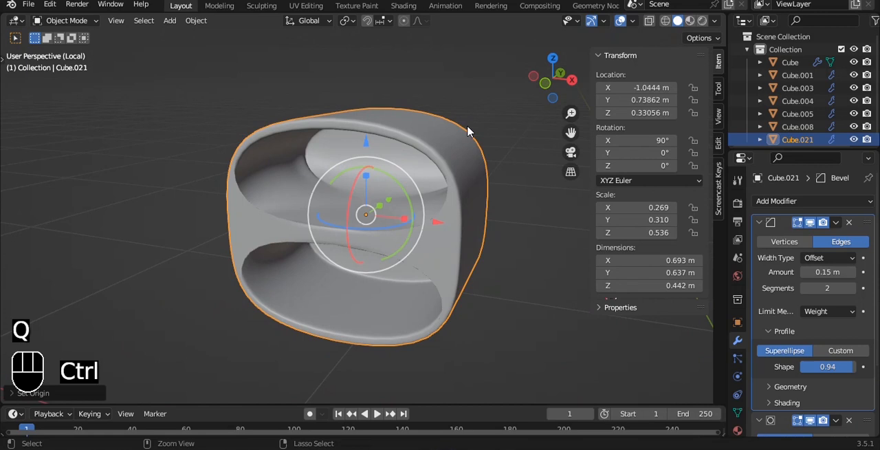
key(ctrl+s)
alt+drag(468, 122, 468, 102)
key(KP_Divide)
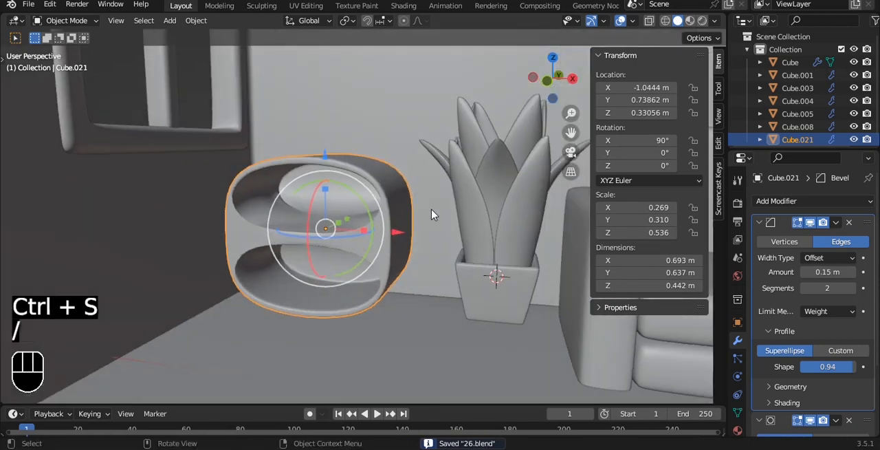
Move the shelf in the front view to X -1.0176 m and Z 0.3091 m so it rests on the floor
key(grave)
click(345, 179)
alt+shift+drag(345, 179, 366, 174)
scroll(366, 174, up, 1)
key(g)
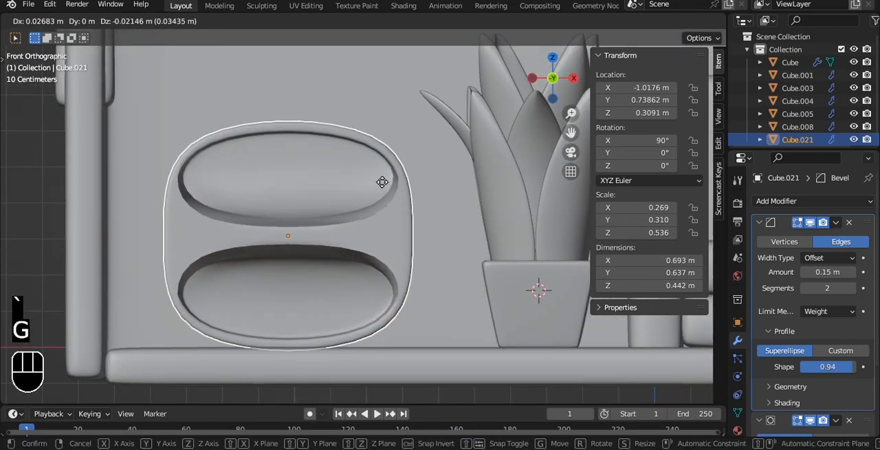
click(382, 182)
Move the shelf along Y to 0.78525 m, toward the back wall, and save the file
scroll(381, 188, down, 3)
alt+drag(381, 188, 478, 197)
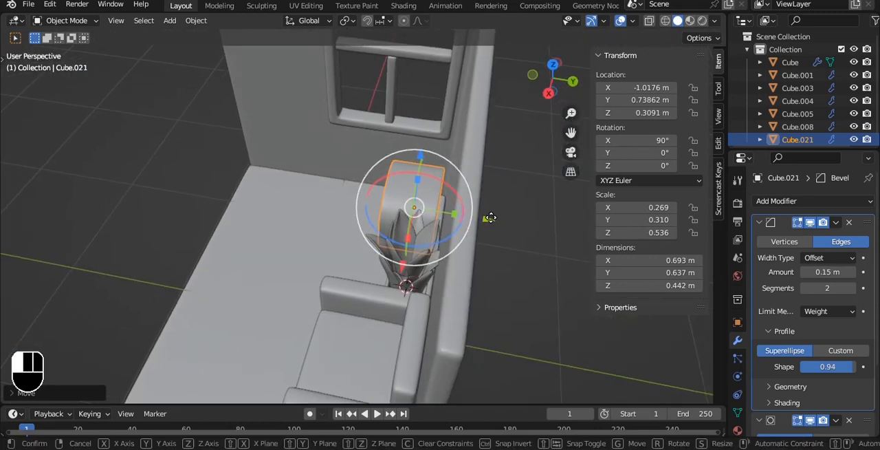
key(g)
click(518, 239)
key(grave)
click(438, 178)
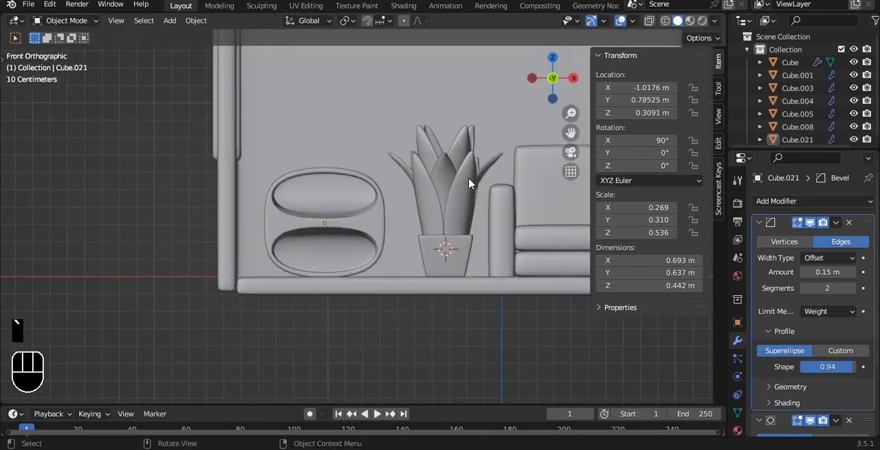
key(ctrl+s)
alt+drag(388, 114, 387, 168)
click(440, 267)
key(shift+d)
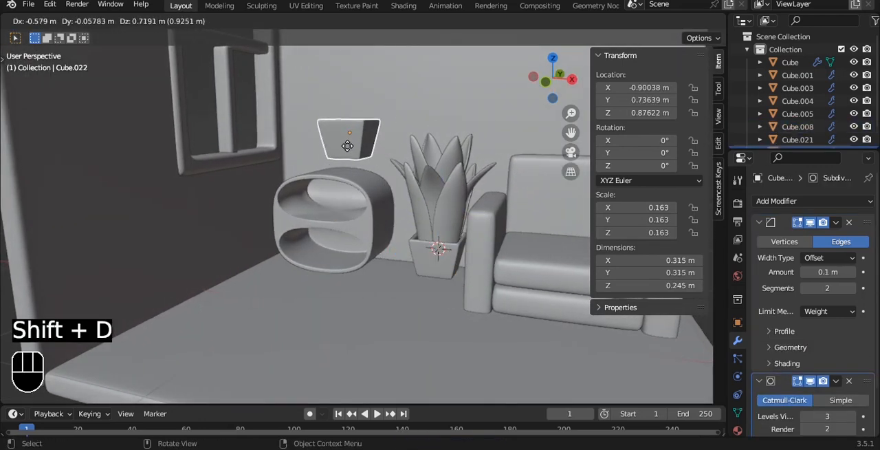
right_click(344, 160)
key(ctrl+z)
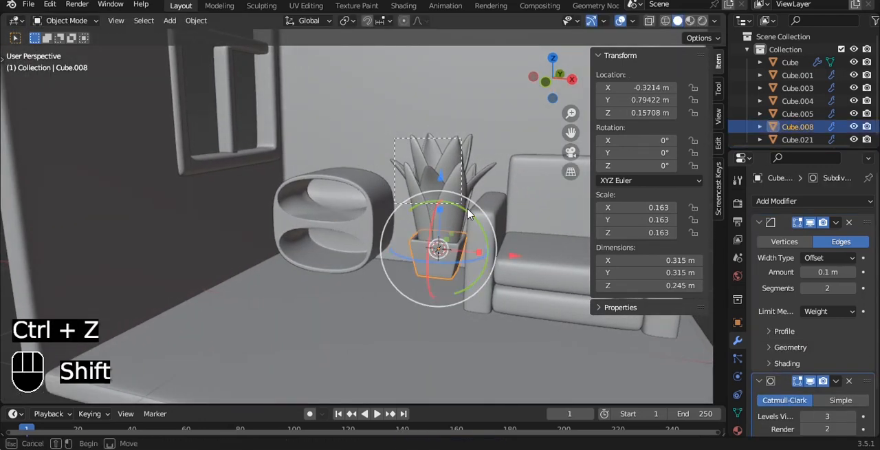
Duplicate the pot together with all its leaves, place the copy above the shelf and scale it down to 0.078
shift+click(479, 225)
click(489, 236)
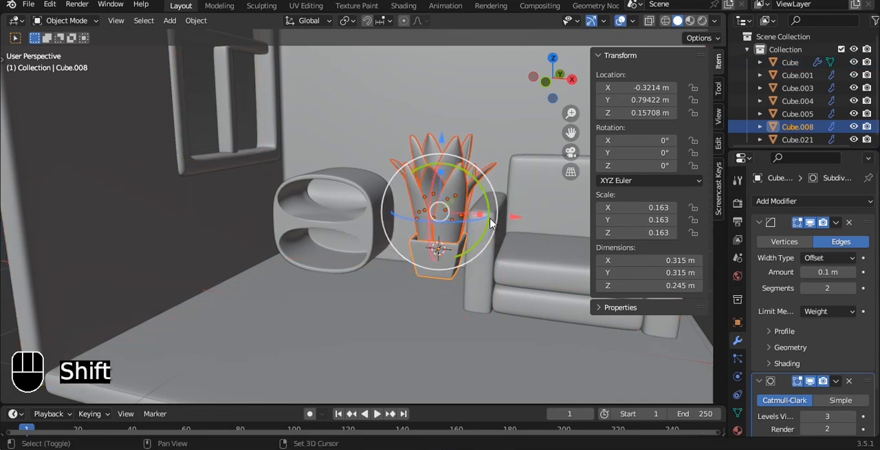
key(shift+d)
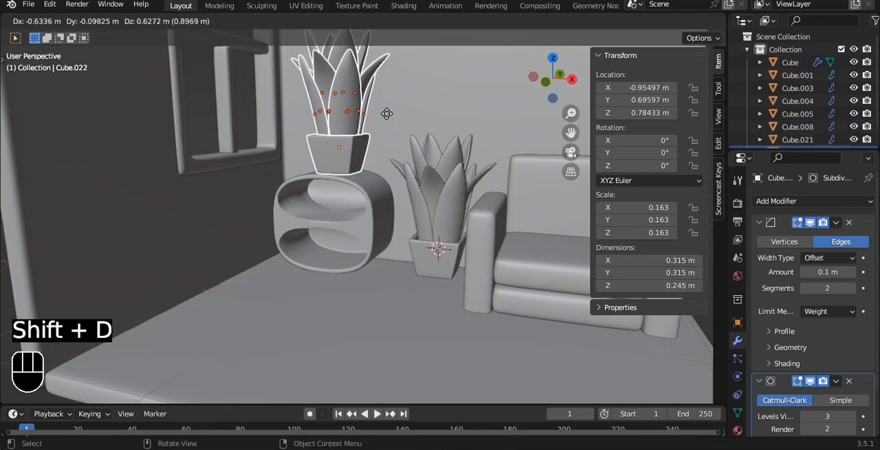
click(384, 114)
key(s)
click(396, 147)
shift+middle_drag(392, 147, 400, 188)
Move the small plant in the front view to X -1.0165 m and Z 0.70564 m so its pot rests on the shelf
key(grave)
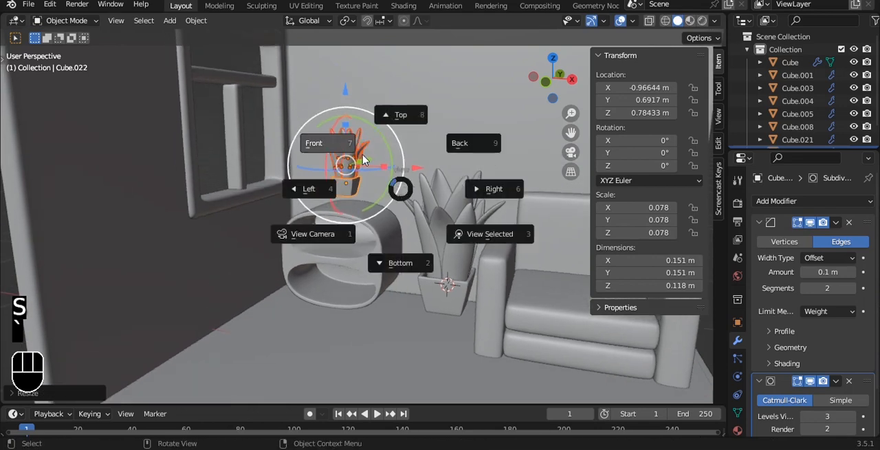
click(364, 160)
shift+middle_drag(366, 167, 373, 197)
key(g)
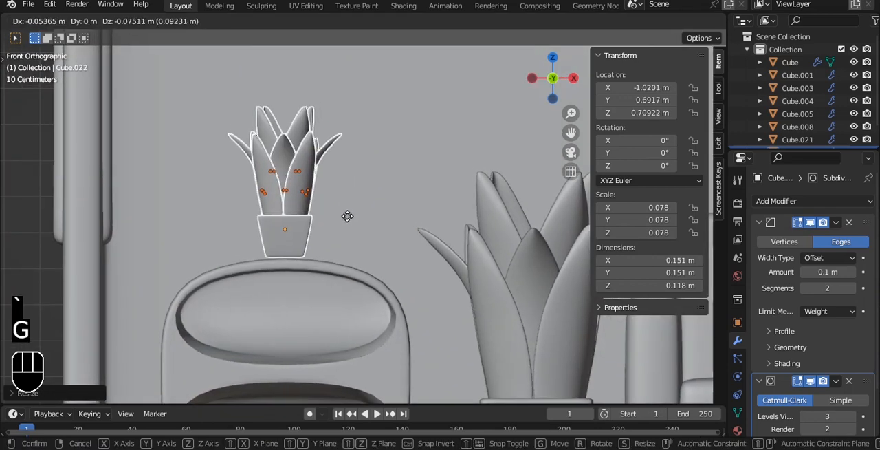
click(349, 221)
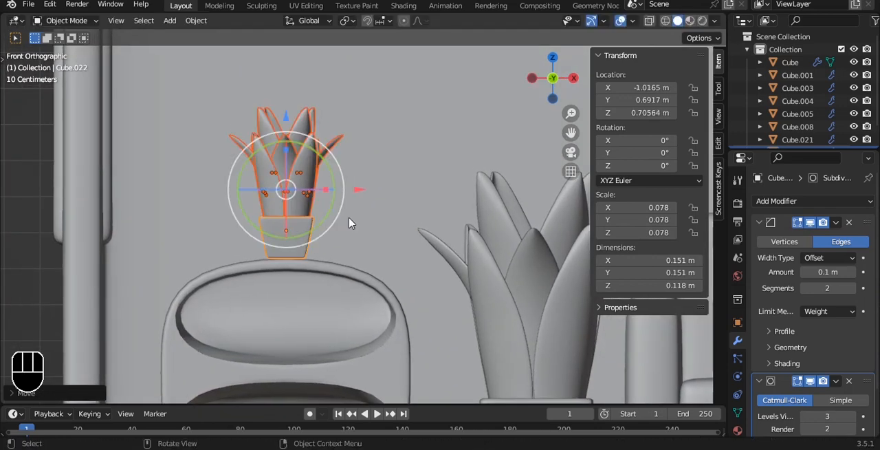
Select only the small plant's pot, move it along Y toward the back wall and save the file
scroll(357, 213, down, 3)
middle_drag(379, 194, 350, 227)
key(alt+a)
middle_drag(401, 186, 406, 239)
key(ctrl+z)
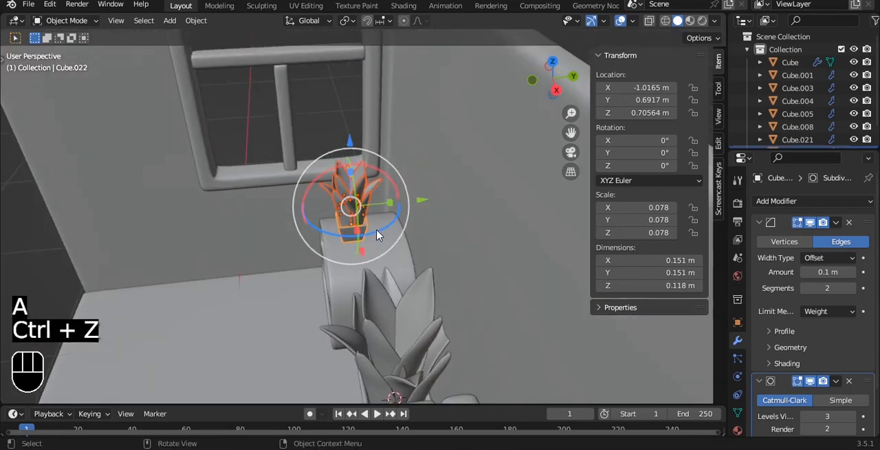
key(alt+a)
click(355, 239)
drag(413, 220, 441, 216)
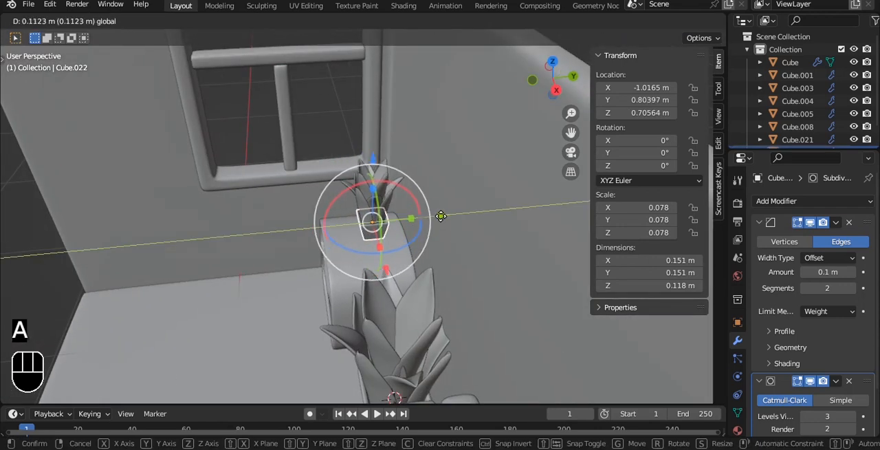
click(432, 218)
middle_drag(432, 218, 391, 230)
key(ctrl+s)
Duplicate the floor's top face in place and separate the copy into its own object
click(344, 236)
key(Tab)
key(3)
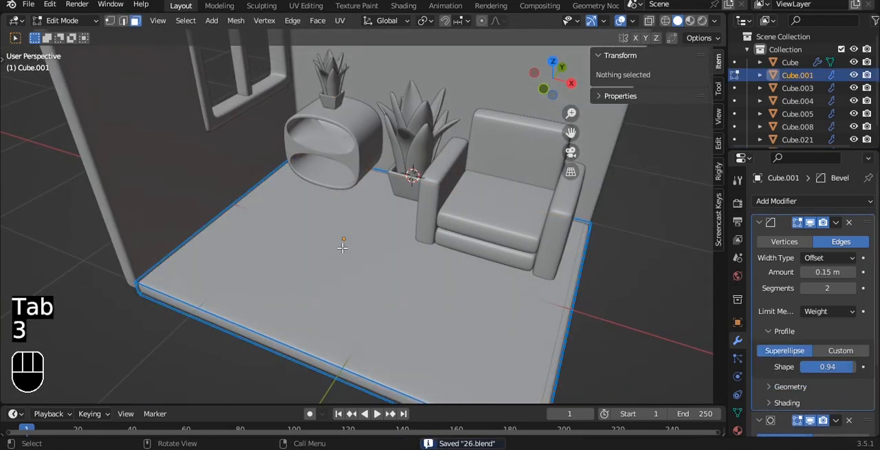
click(342, 247)
key(shift+d)
right_click(372, 189)
key(p)
click(374, 185)
key(Tab)
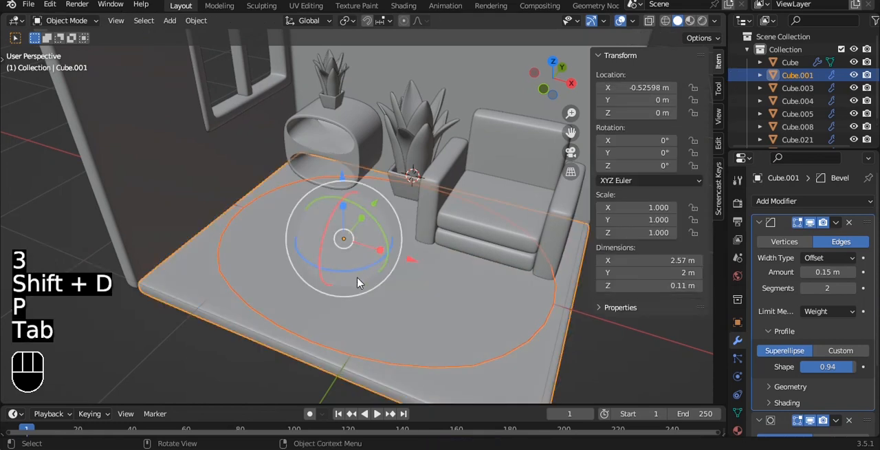
Scale the separated floor face to 0.426 along X and 0.490 along Y
click(357, 282)
key(s)
key(x)
click(399, 254)
key(s)
key(z)
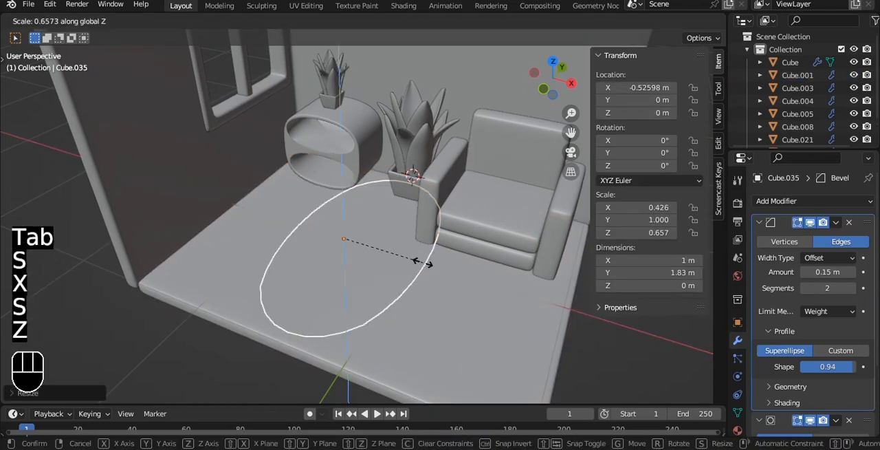
click(401, 270)
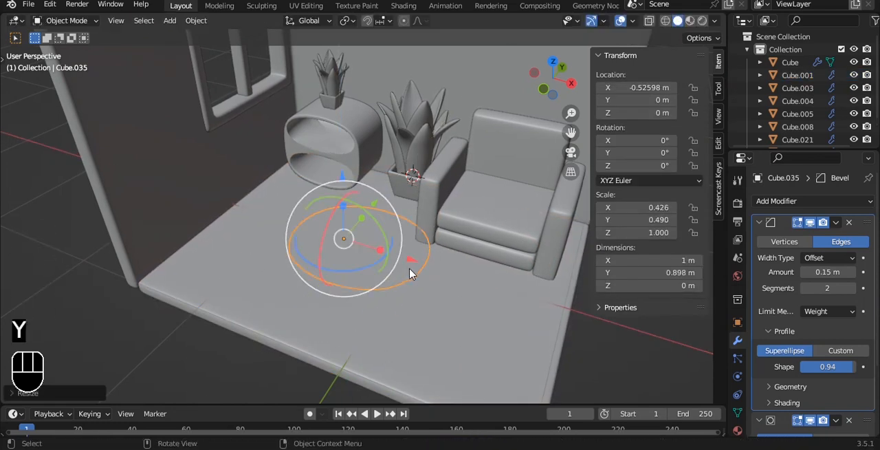
Extrude the separated face upward about 0.13 m in the front view to form a block
key(grave)
click(422, 246)
scroll(406, 247, up, 4)
key(Tab)
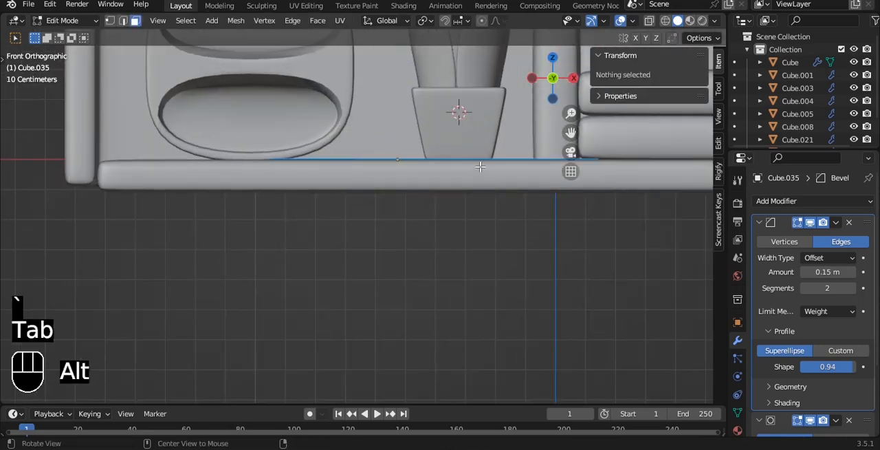
key(a)
key(e)
click(388, 212)
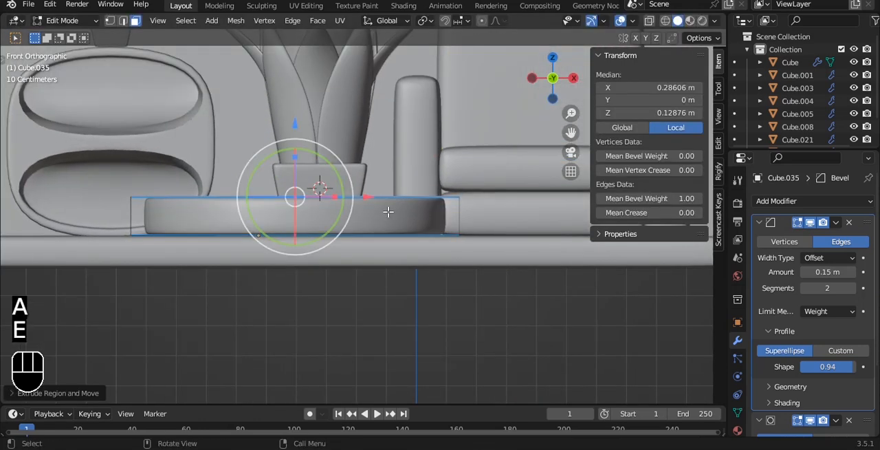
Set the mean bevel weight of all the block's edges to 1.00
key(a)
key(a)
drag(644, 198, 660, 198)
Scale the block down in the top view to about 0.3 m along X and 0.38 m along Y
middle_drag(427, 220, 287, 210)
drag(284, 210, 284, 197)
key(grave)
key(s)
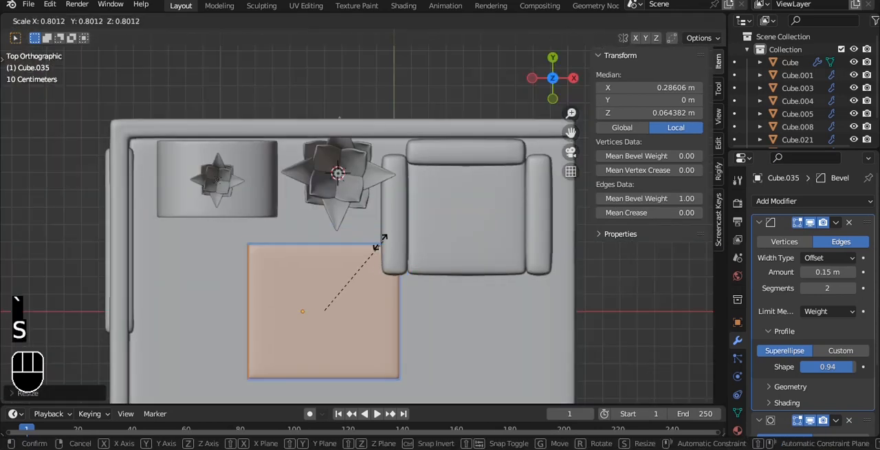
key(x)
key(s)
key(y)
key(s)
key(x)
click(385, 295)
middle_drag(385, 295, 373, 190)
Flatten the block along Z to about 0.09 m thick in the front view
key(grave)
key(s)
key(z)
click(350, 204)
scroll(349, 203, up, 5)
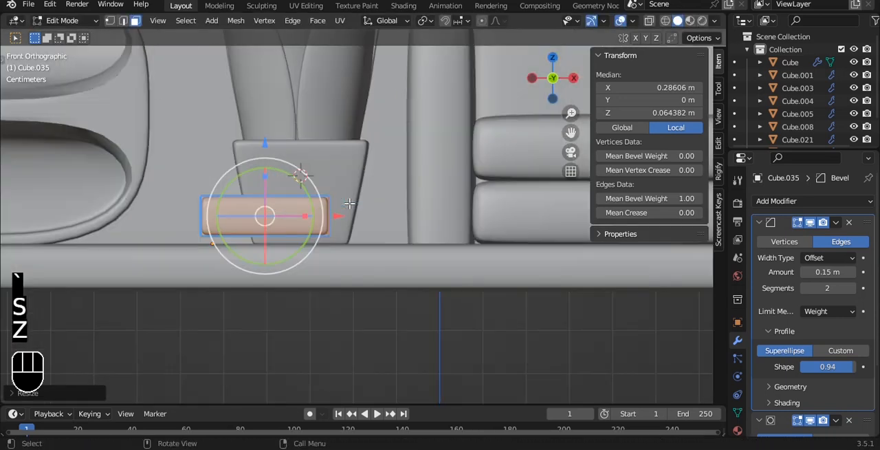
scroll(349, 204, up, 2)
Isolate the block and select three adjacent side faces as the page sides of a book
key(3)
click(301, 208)
alt+drag(354, 183, 282, 208)
scroll(133, 238, down, 3)
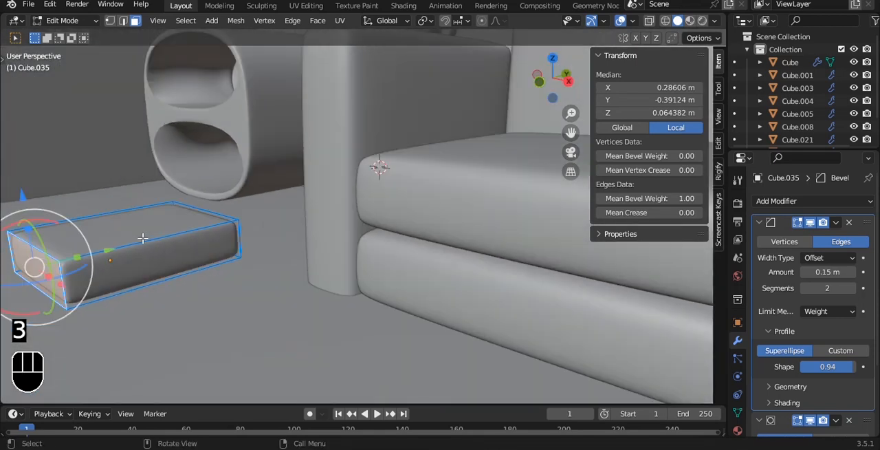
key(slash)
shift+click(430, 236)
alt+drag(541, 199, 389, 217)
shift+click(451, 261)
alt+shift+drag(467, 260, 276, 212)
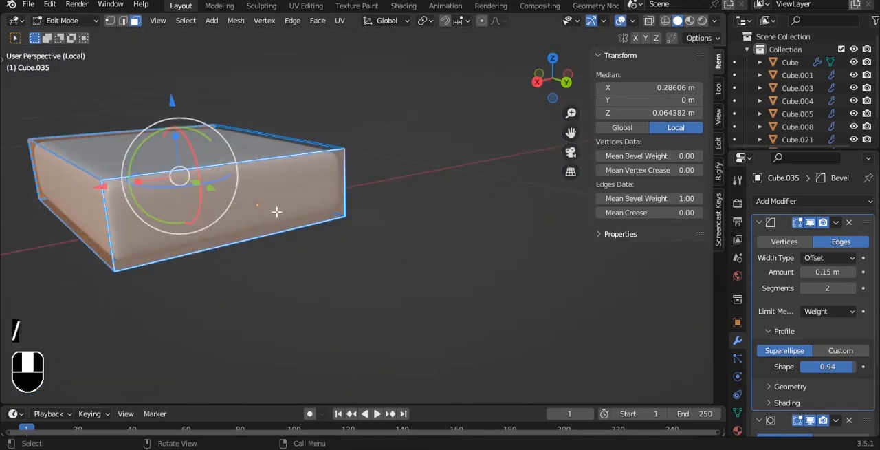
Inset the three side faces slightly and extrude them inward along their normals by about 0.009 m
key(i)
right_click(369, 214)
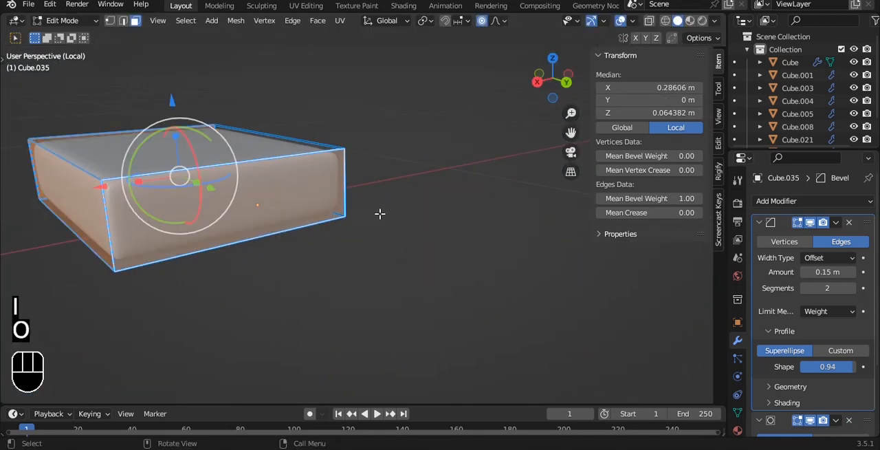
key(i)
key(i)
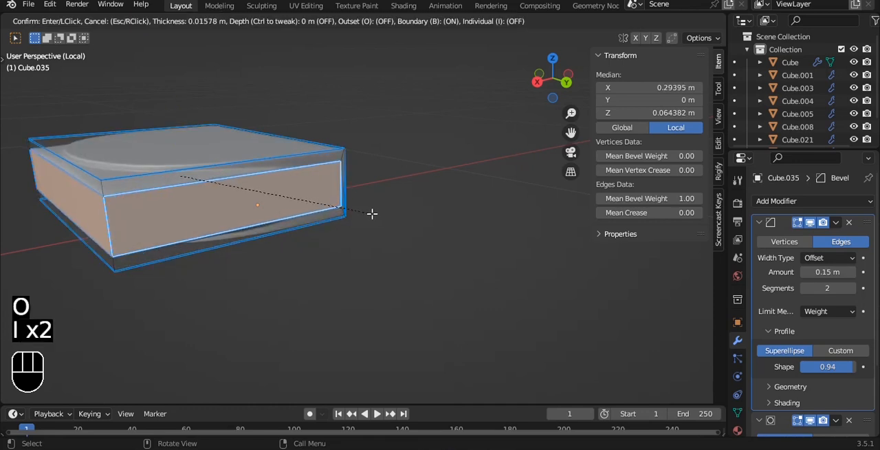
click(376, 211)
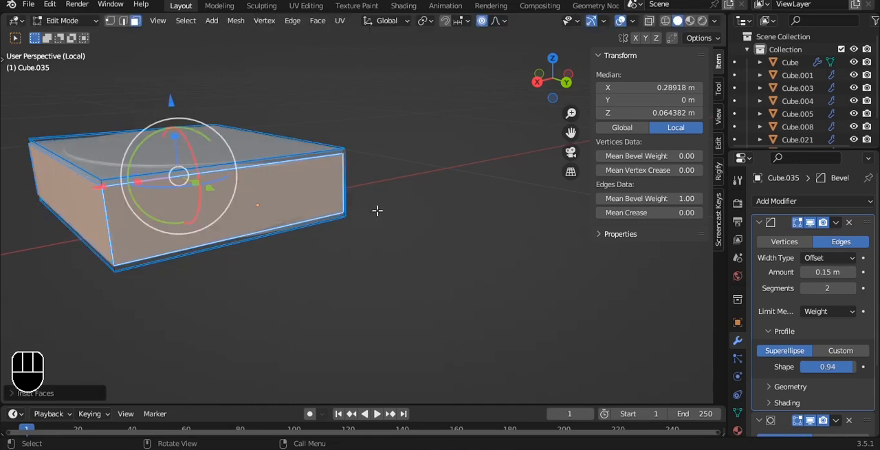
key(alt+e)
click(380, 225)
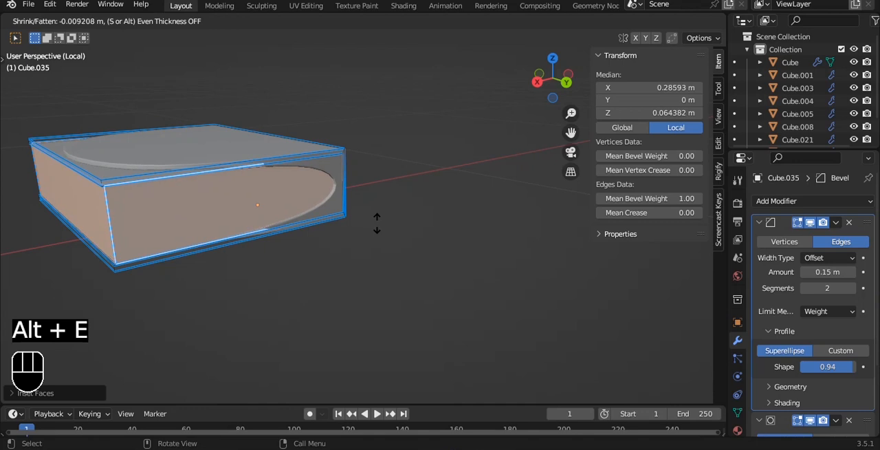
click(376, 225)
Remove the bevel weight from all the book's edges, return to the full scene and save the file
key(a)
key(a)
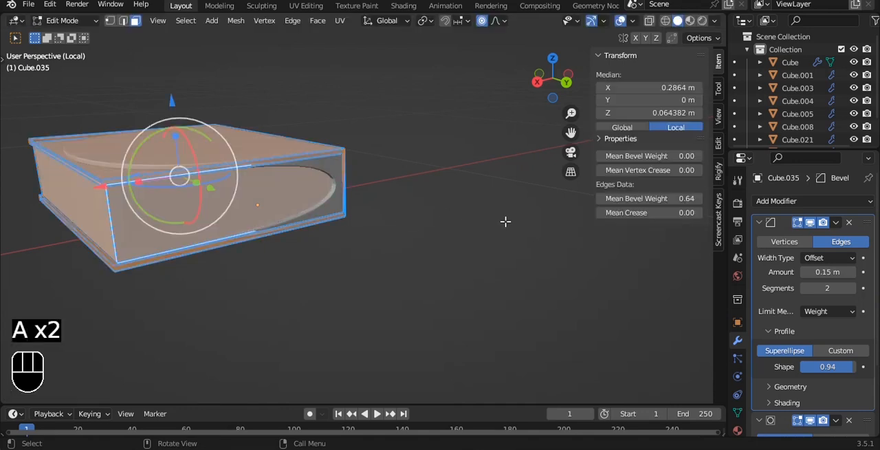
key(Tab)
alt+middle_drag(193, 135, 403, 156)
key(s)
right_click(410, 203)
key(slash)
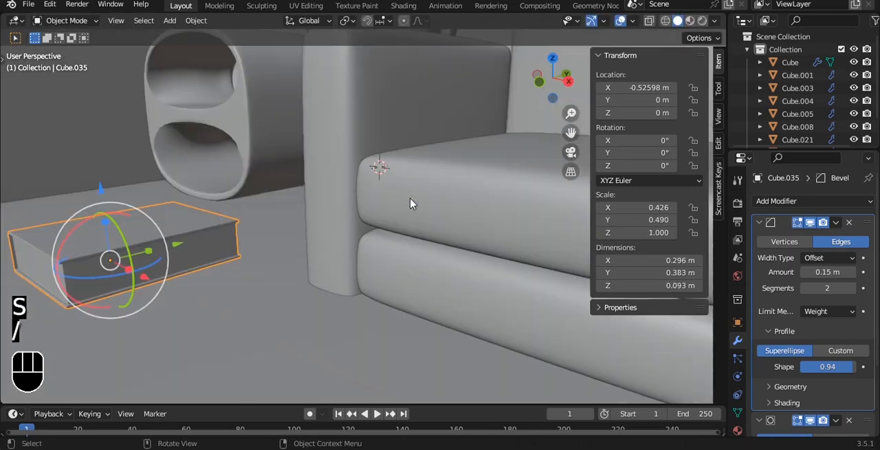
key(ctrl+s)
Set the book's origin to its geometry
key(grave)
click(274, 165)
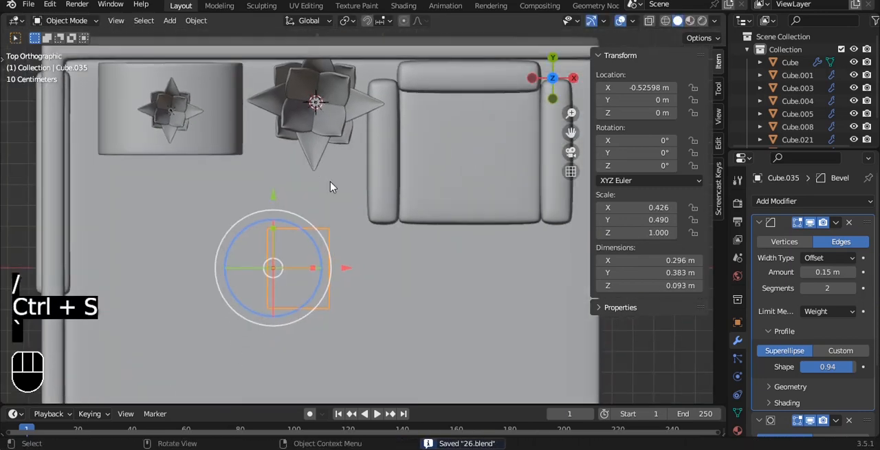
key(q)
click(333, 188)
Duplicate the floor's top face again in place and separate it into another new object
alt+middle_drag(331, 200, 285, 161)
click(353, 319)
scroll(353, 317, up, 1)
key(Tab)
key(3)
click(361, 294)
alt+shift+middle_drag(373, 276, 374, 197)
key(shift+d)
right_click(337, 150)
key(p)
click(333, 159)
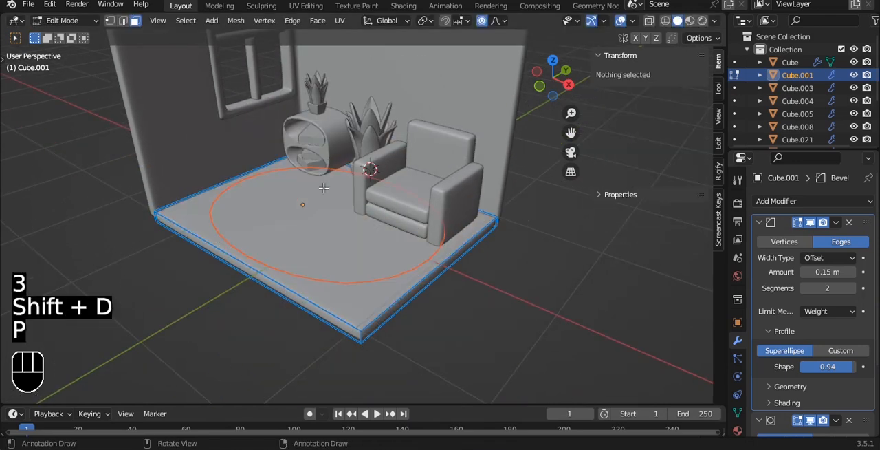
key(Tab)
Set the new face's origin to its geometry and scale it down uniformly to 0.403
click(405, 251)
key(q)
click(482, 234)
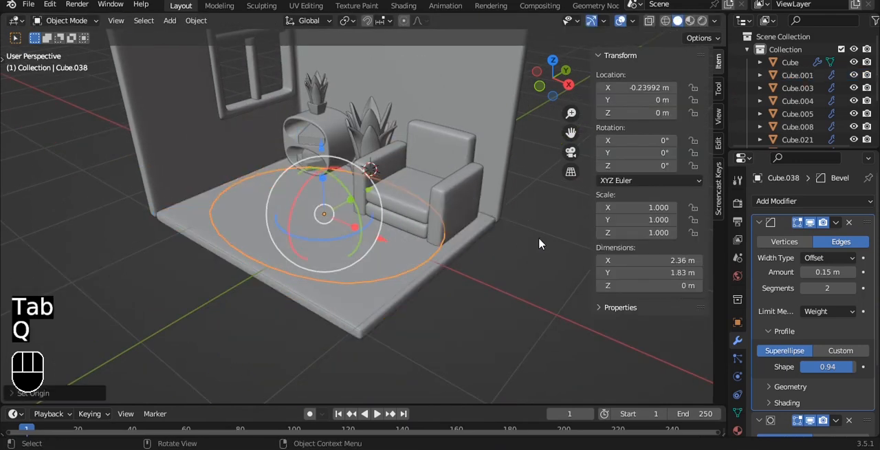
key(s)
click(409, 220)
Move the small face in the top view along X to -0.97045 m, in front of the shelf
key(grave)
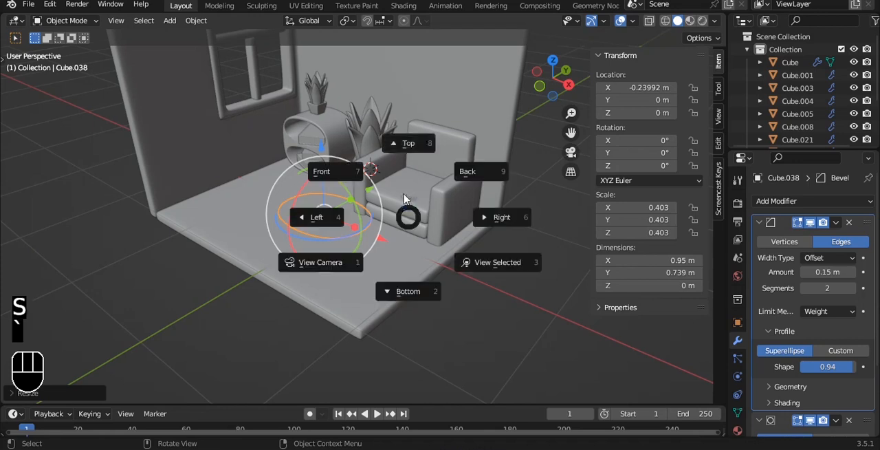
click(408, 142)
click(336, 262)
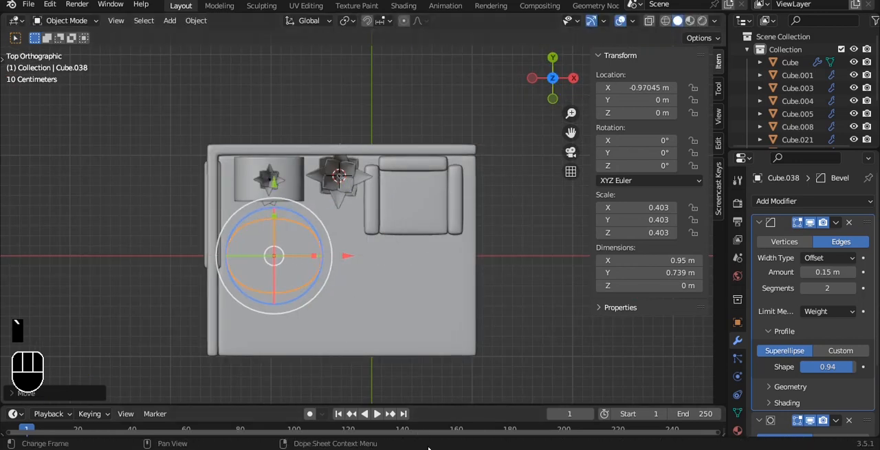
alt+drag(537, 332, 349, 210)
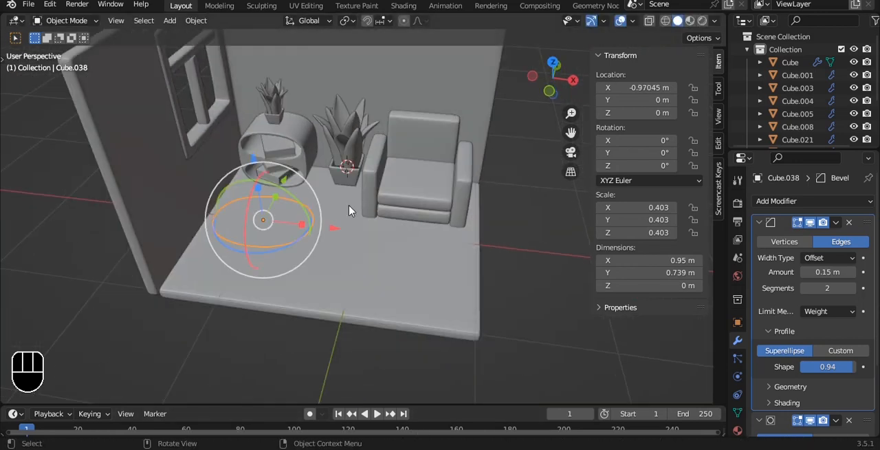
Extrude the whole small face upward in the front view to form a thick slab
key(Tab)
key(grave)
click(281, 159)
key(a)
scroll(352, 232, up, 2)
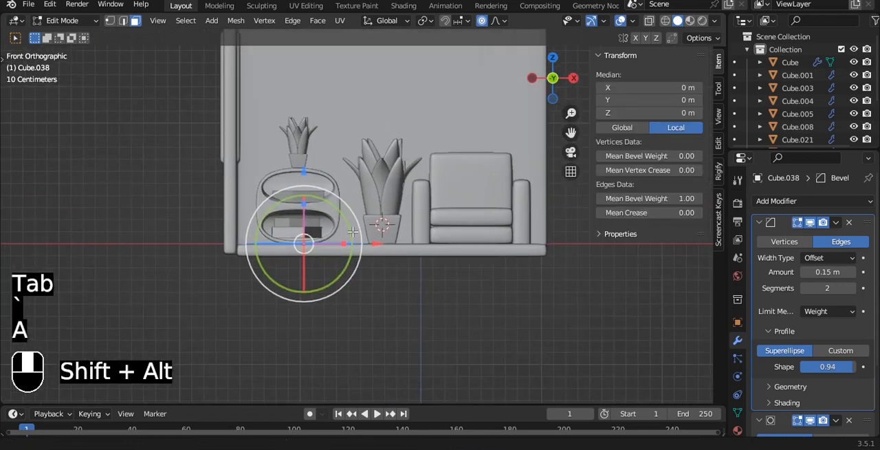
scroll(352, 232, up, 2)
key(e)
click(357, 211)
Select the whole slab and scale it along X to about 0.61
alt+drag(403, 198, 357, 258)
key(a)
key(a)
key(s)
key(x)
click(323, 249)
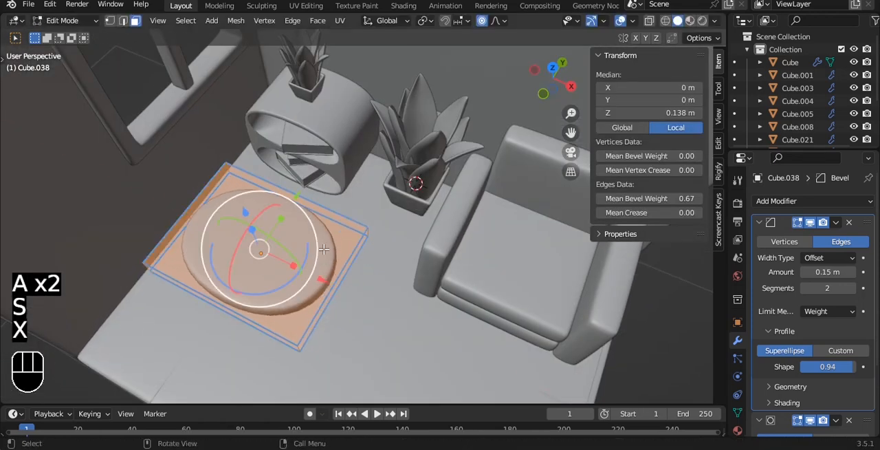
key(s)
key(x)
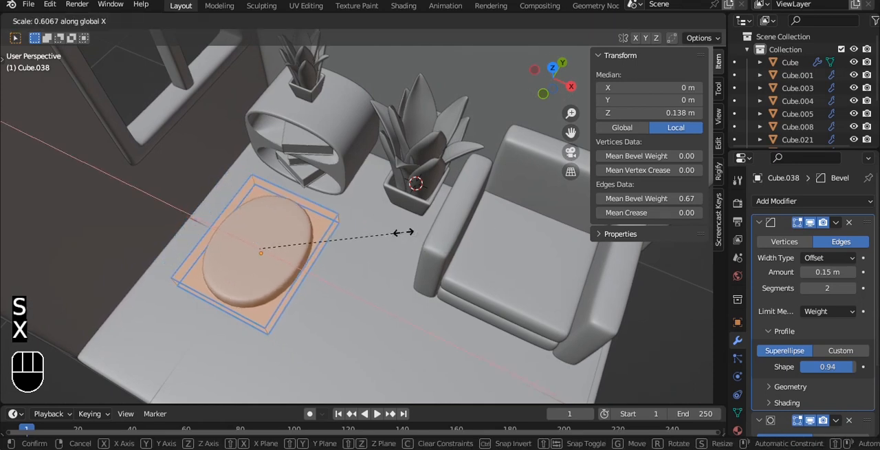
click(404, 232)
key(grave)
click(399, 200)
alt+shift+drag(378, 216, 399, 147)
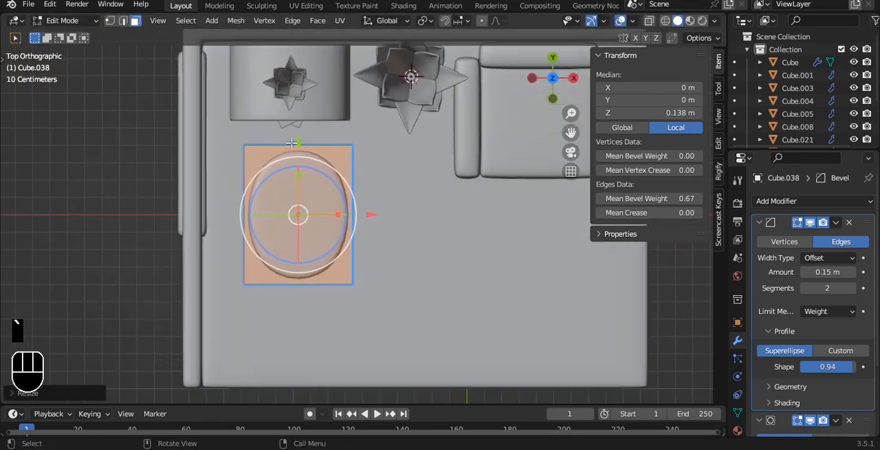
Set the slab's mean edge bevel weight to 1.00 and move it beside the left wall near the room's front corner, raised above the floor
drag(662, 194, 647, 190)
key(g)
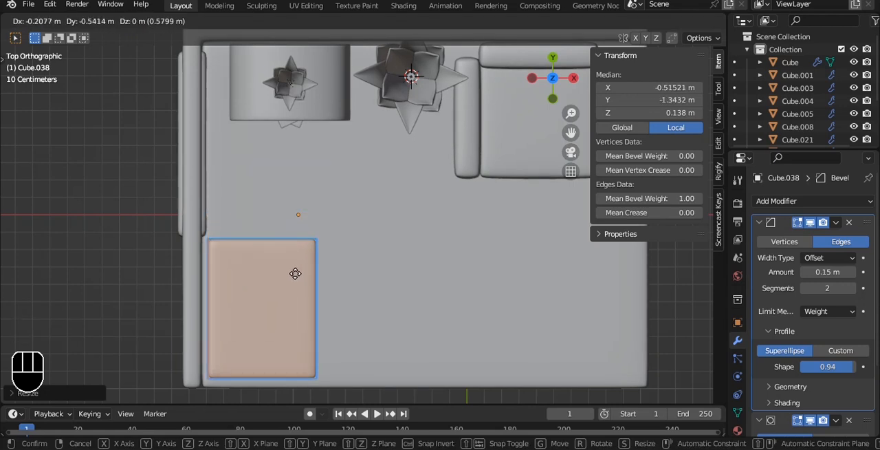
click(295, 263)
alt+drag(355, 260, 294, 124)
drag(226, 167, 220, 125)
Save the file and set the slab's origin to its geometry
key(grave)
click(305, 167)
scroll(305, 167, up, 3)
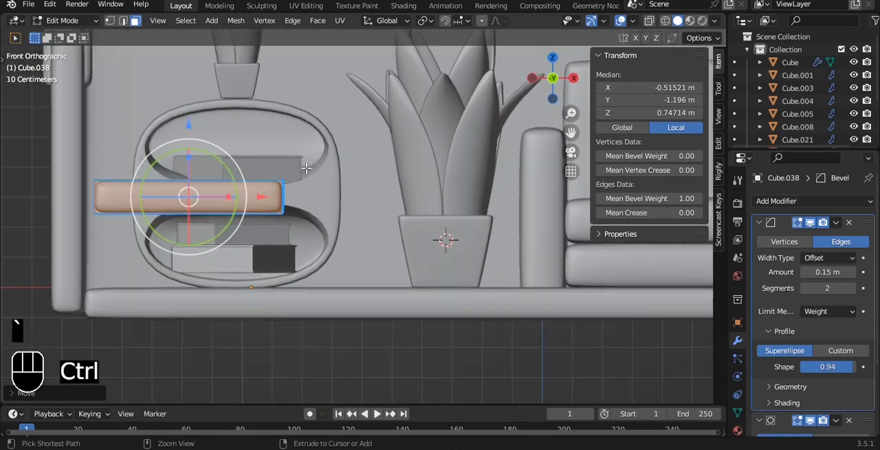
key(ctrl+s)
key(Tab)
key(q)
click(297, 149)
Duplicate the slab in place and isolate both slabs in local view, seen from the top
key(shift+d)
right_click(293, 110)
key(grave)
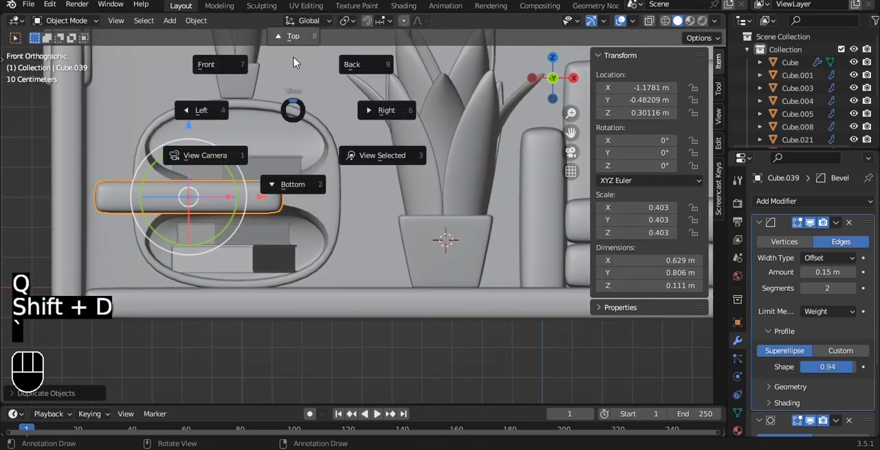
click(294, 54)
shift+middle_drag(250, 325, 282, 195)
key(slash)
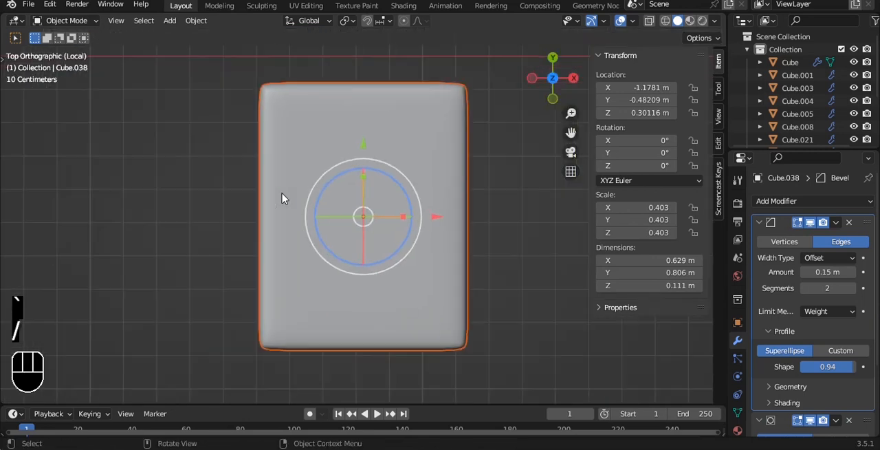
Scale the duplicate slab down to 0.127, with 0.045 along Y and 0.060 along X
key(s)
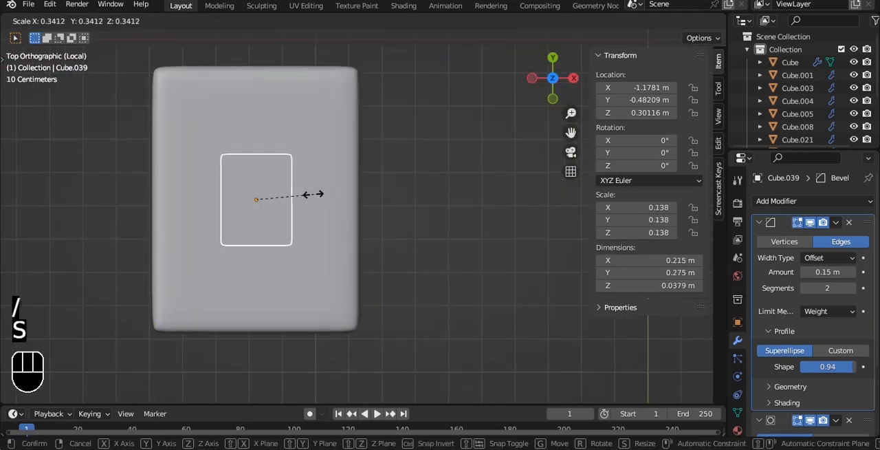
key(s)
key(y)
click(265, 205)
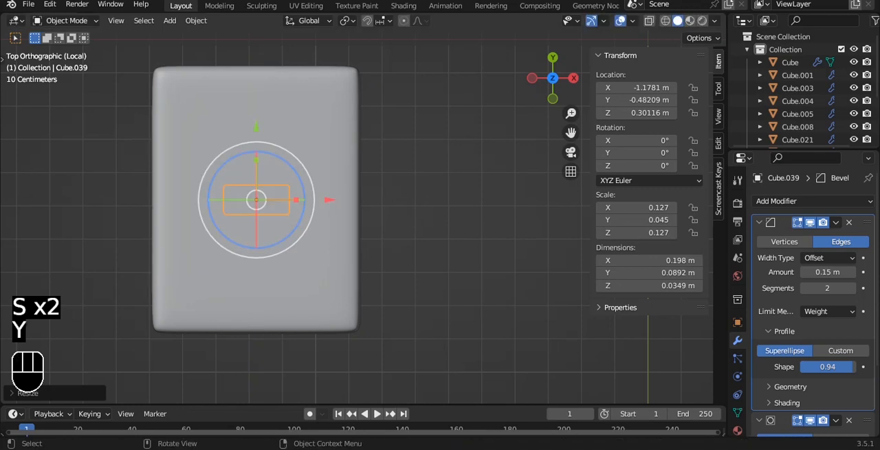
key(s)
key(x)
click(322, 193)
Move the small block in the front view to X -0.98815 m and Z 0.28371 m, near the slab's inner end
key(grave)
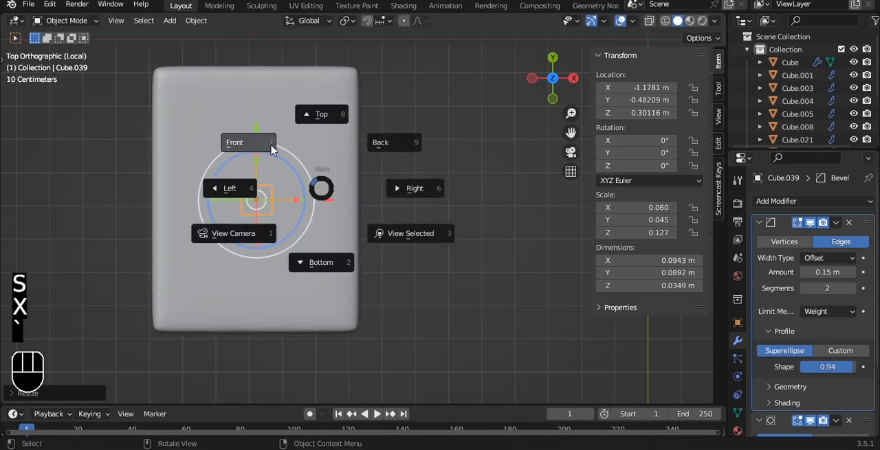
click(301, 173)
key(g)
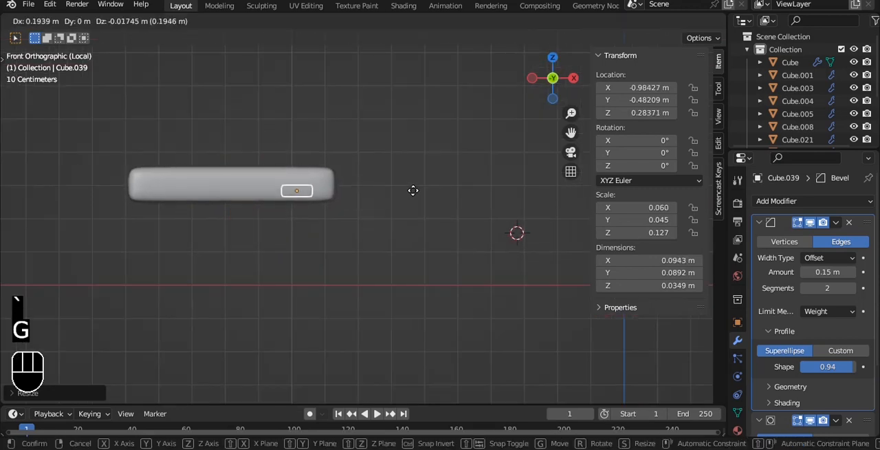
click(412, 190)
Stretch the block's lower vertices downward to form a table leg about 0.315 m tall
key(Tab)
scroll(380, 196, up, 3)
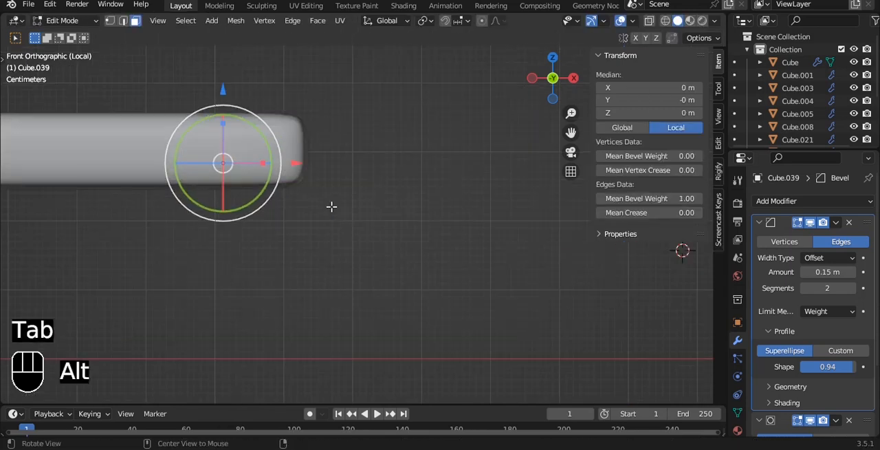
key(alt+z)
key(1)
drag(129, 167, 434, 217)
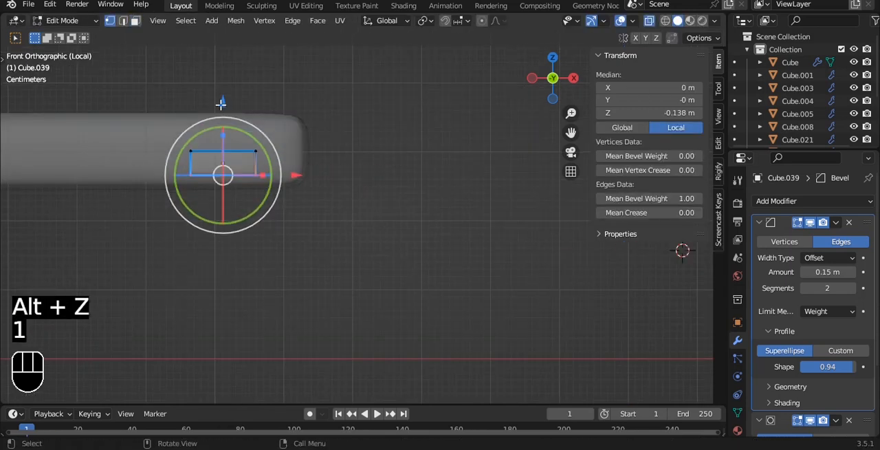
drag(289, 163, 289, 163)
drag(223, 86, 228, 333)
scroll(275, 254, down, 1)
scroll(275, 254, down, 2)
key(alt+z)
key(Tab)
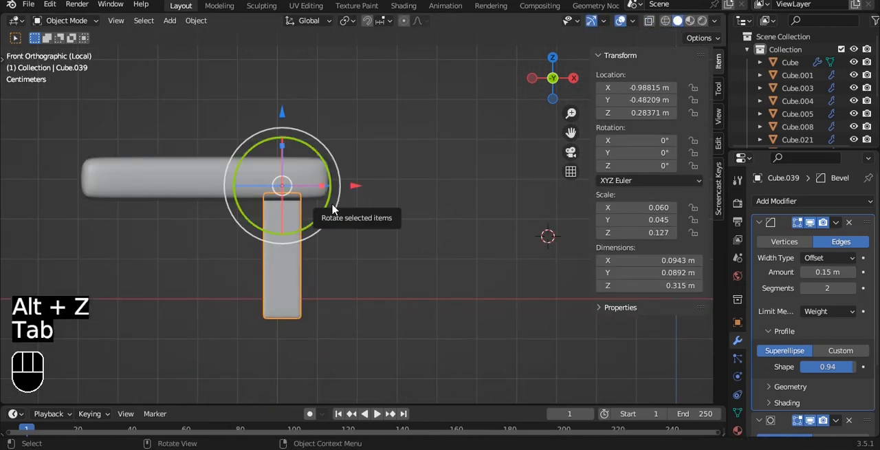
Leave local view and shorten the leg from its lower end to 0.272 m so it fits above the floor
key(slash)
key(grave)
click(241, 151)
scroll(287, 219, up, 4)
key(Tab)
drag(189, 238, 188, 208)
key(Tab)
Move the leg in the top view along Y to -0.77053 m, under the tabletop's front corner
key(grave)
click(309, 180)
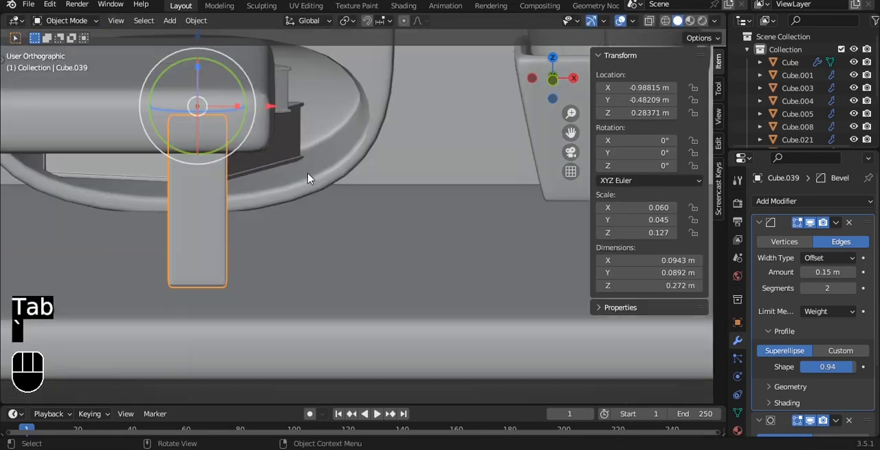
drag(299, 168, 297, 240)
Add a Mirror modifier to the leg on the X and Y axes, using the tabletop as mirror object
click(768, 225)
click(768, 240)
click(785, 201)
click(614, 350)
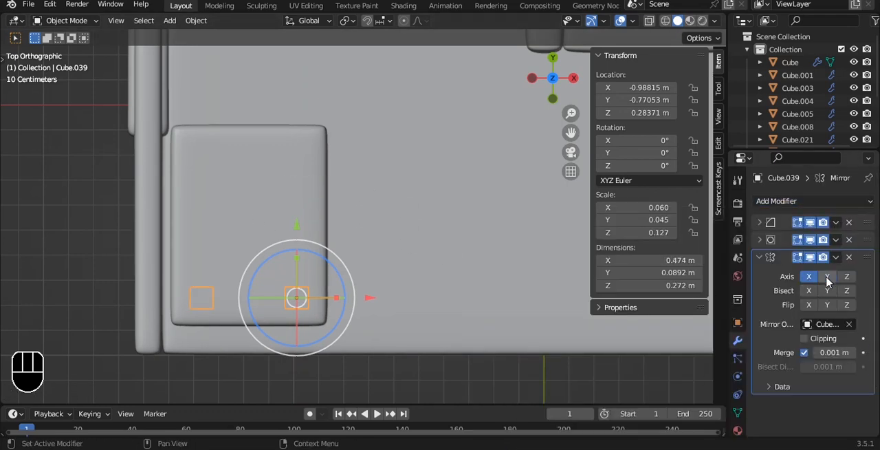
alt+drag(372, 245, 308, 144)
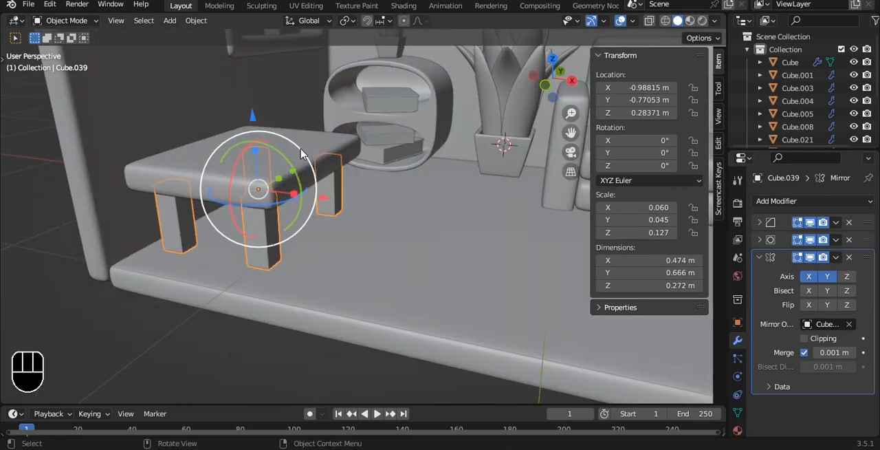
Parent the mirrored legs to the tabletop
shift+click(301, 154)
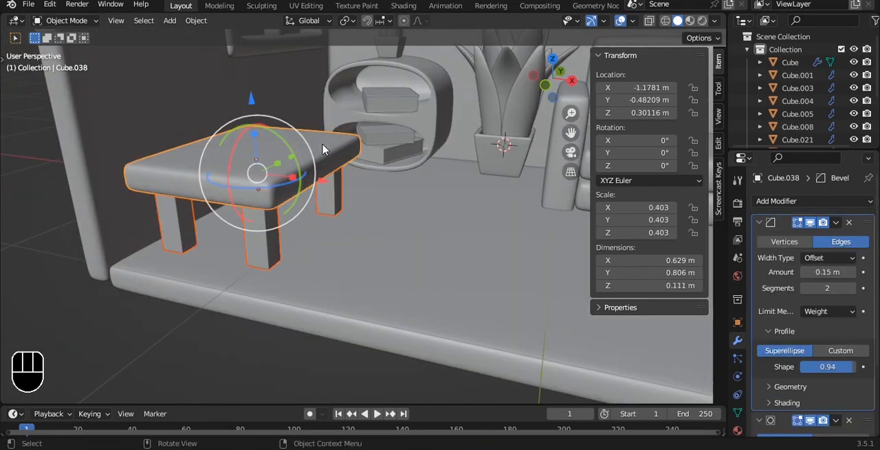
key(ctrl+p)
click(323, 149)
key(grave)
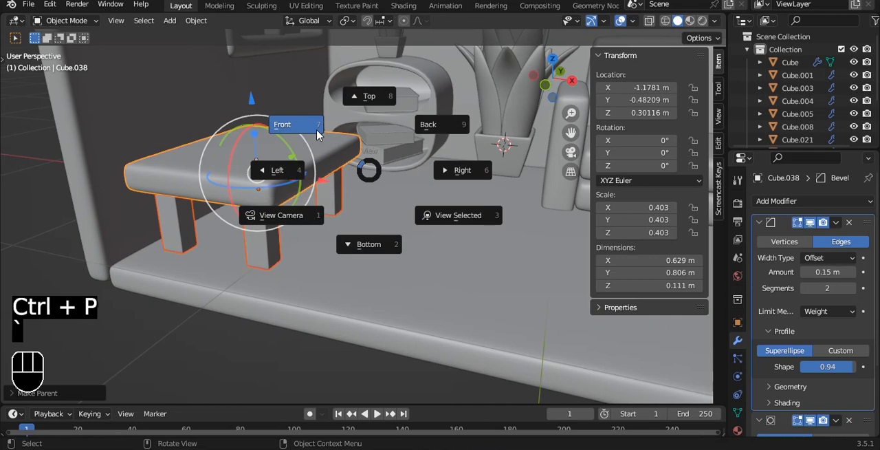
click(317, 132)
key(Tab)
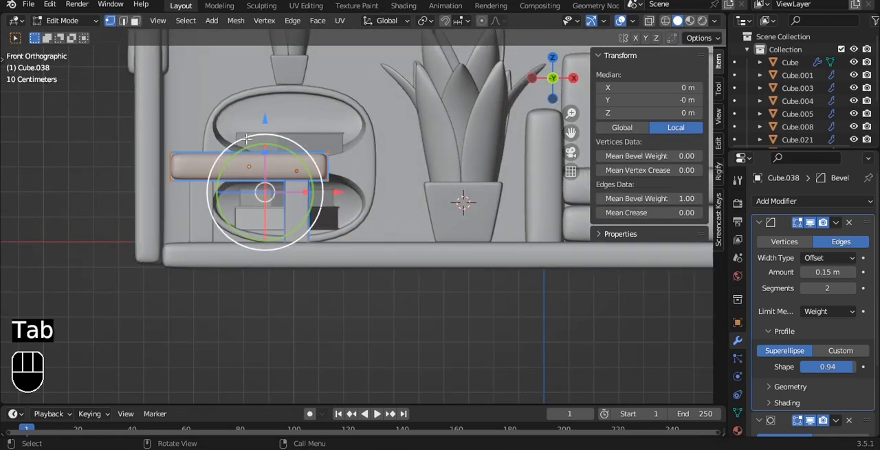
drag(265, 115, 266, 84)
key(ctrl+z)
key(a)
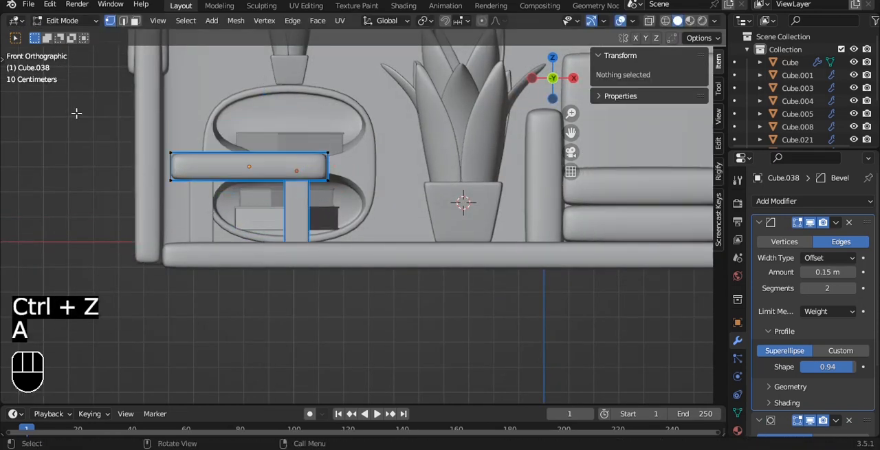
key(alt+z)
drag(95, 103, 363, 171)
key(a)
key(a)
key(Tab)
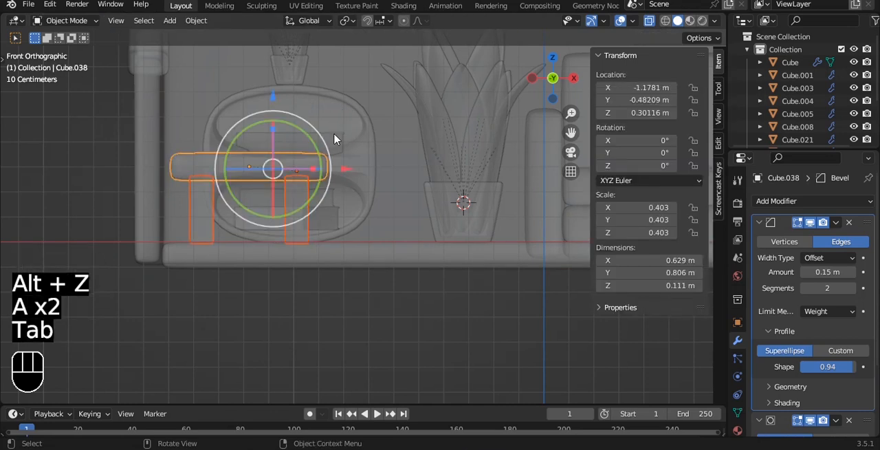
Raise the table along Z to 0.53036 m in the front view and lengthen its legs down toward the floor
drag(273, 79, 273, 43)
key(Tab)
drag(302, 110, 291, 165)
key(Tab)
click(373, 330)
key(alt+z)
Check the raised table from several angles and save the file
alt+middle_drag(368, 189, 281, 186)
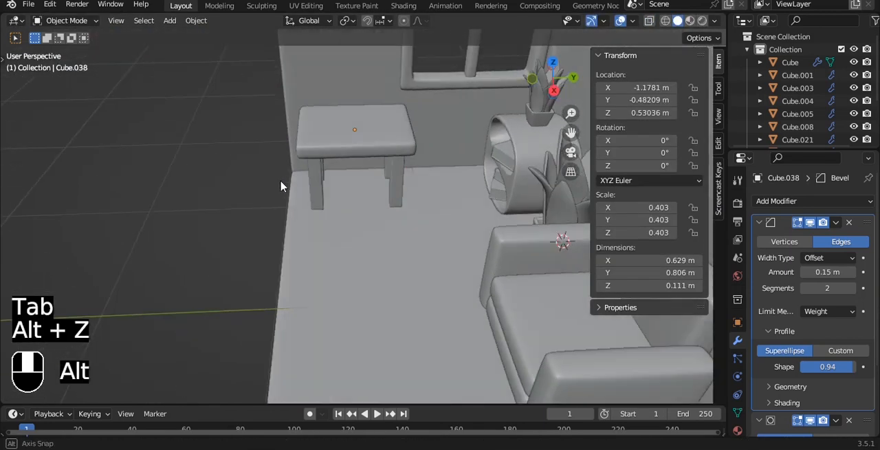
alt+shift+middle_drag(324, 146, 281, 154)
drag(329, 144, 333, 145)
alt+middle_drag(333, 145, 364, 144)
scroll(364, 145, up, 2)
key(ctrl+s)
scroll(337, 156, down, 2)
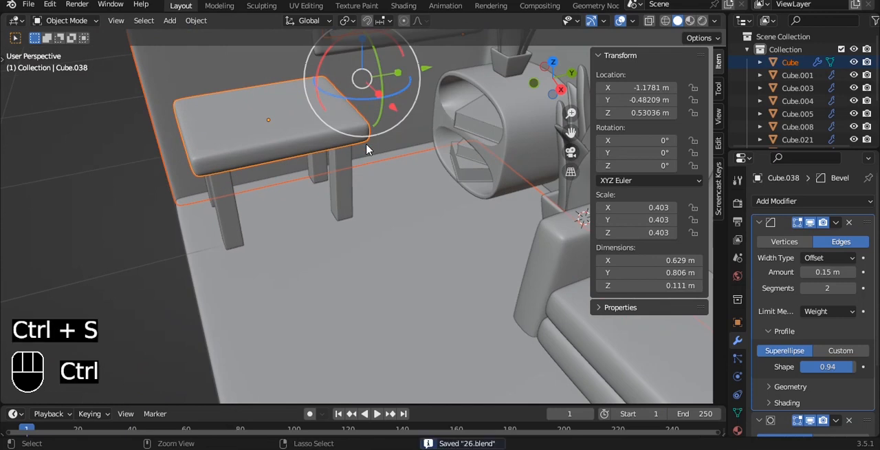
Lower the table along Z to 0.52208 m so its legs rest on the floor, and save the file
click(339, 161)
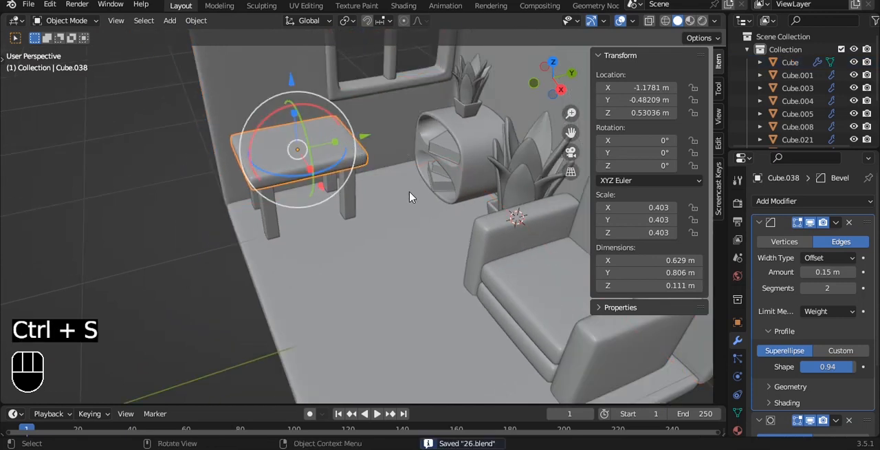
key(grave)
click(378, 171)
scroll(360, 230, up, 5)
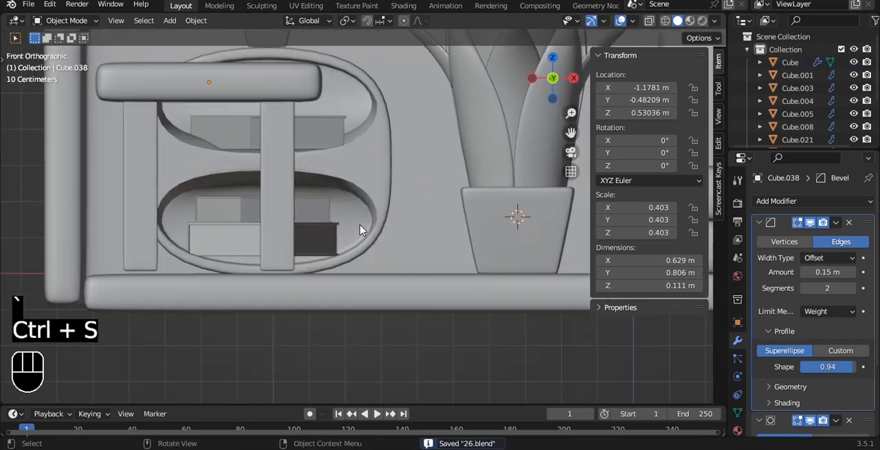
scroll(251, 103, up, 3)
key(g)
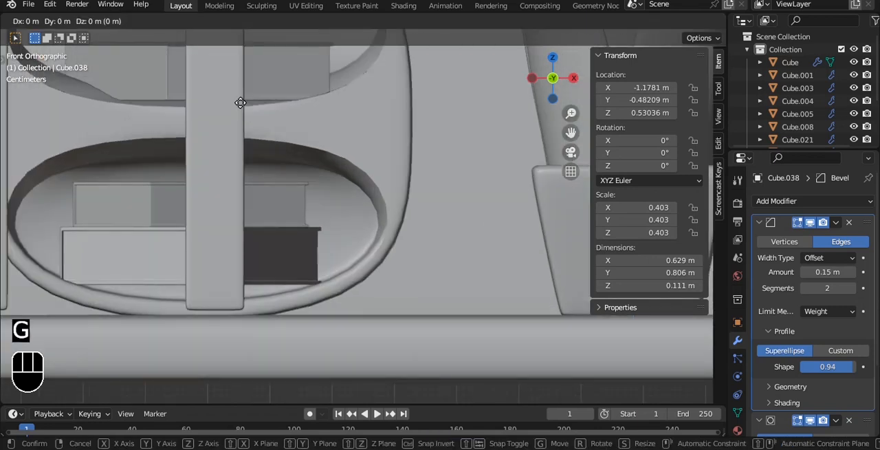
key(z)
click(242, 96)
scroll(248, 102, down, 3)
scroll(267, 162, down, 6)
click(344, 295)
alt+middle_drag(402, 141, 312, 154)
key(ctrl+s)
Duplicate only the tabletop and place the copy along X at -0.50016 m
click(312, 159)
scroll(335, 181, up, 4)
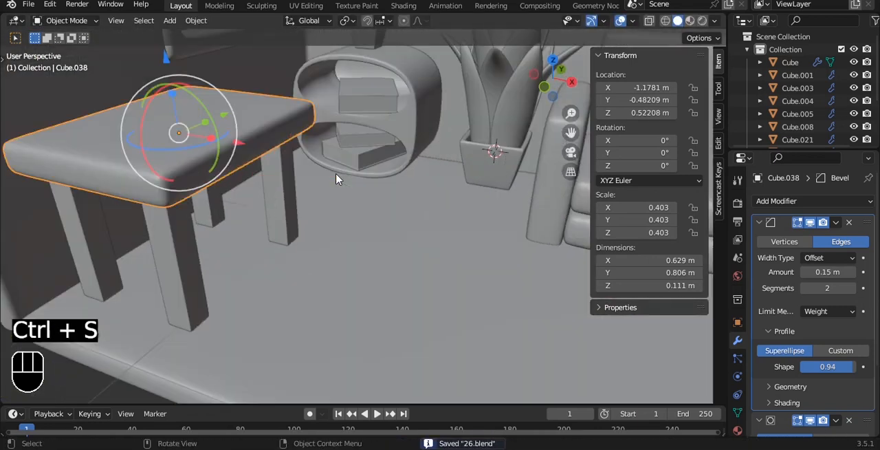
key(shift+d)
key(x)
click(560, 243)
scroll(447, 208, down, 4)
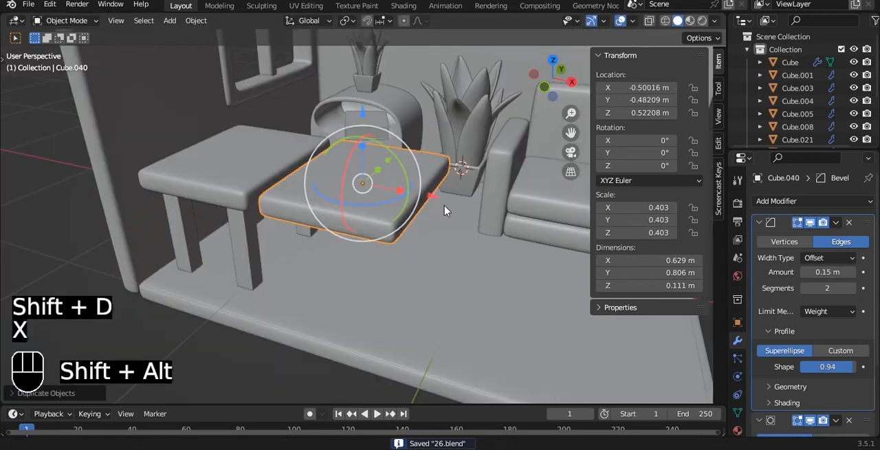
alt+shift+middle_drag(444, 205, 446, 216)
Scale the copied slab uniformly to 0.248 in the top view and move it along X to -0.62068 m
key(grave)
click(447, 162)
scroll(461, 217, up, 2)
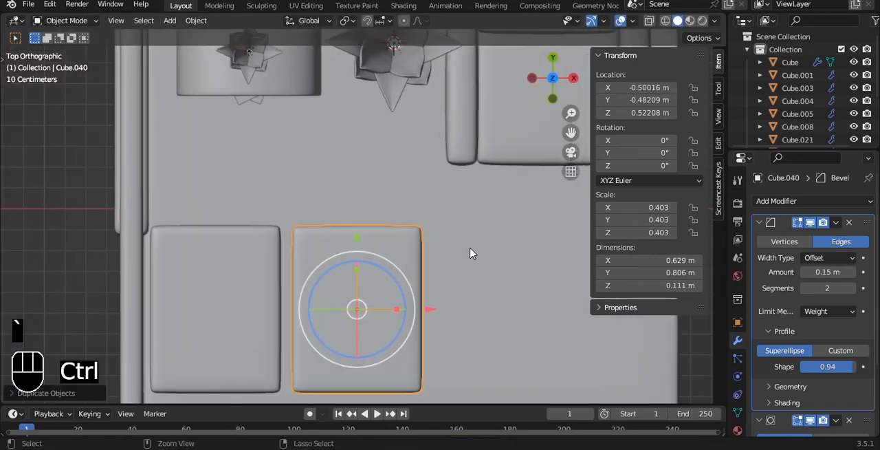
key(ctrl+s)
key(s)
click(406, 230)
drag(422, 269, 398, 273)
Move the small slab in the front view down to Z 0.35469 m and along X to -0.69794 m
key(grave)
click(310, 226)
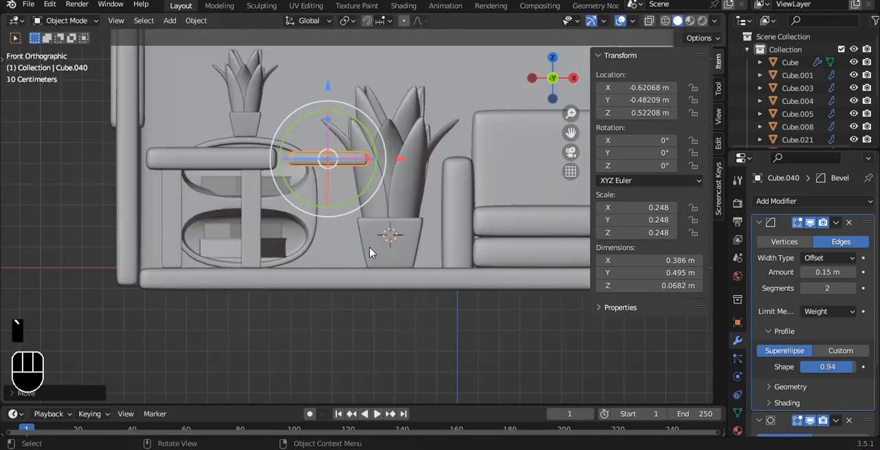
drag(300, 128, 290, 153)
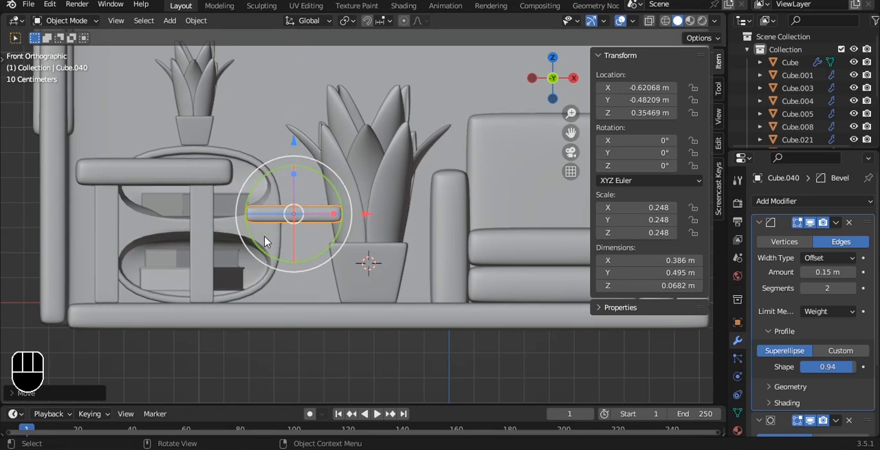
drag(363, 215, 344, 177)
Thicken the small slab along Z to a scale of 0.299 and save the file
scroll(347, 175, up, 3)
key(s)
key(z)
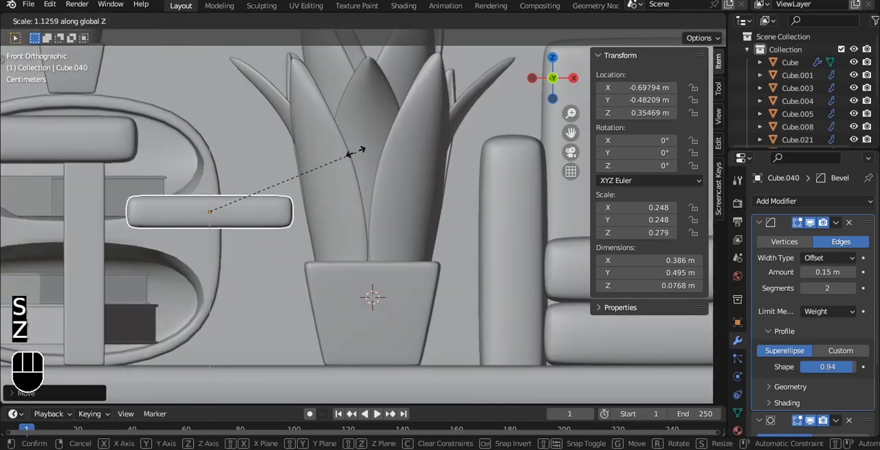
click(363, 143)
key(ctrl+s)
Isolate the small slab in local view, seen from the right, and add a new cube
key(KP_Divide)
alt+middle_drag(350, 153, 357, 136)
click(403, 175)
key(grave)
key(grave)
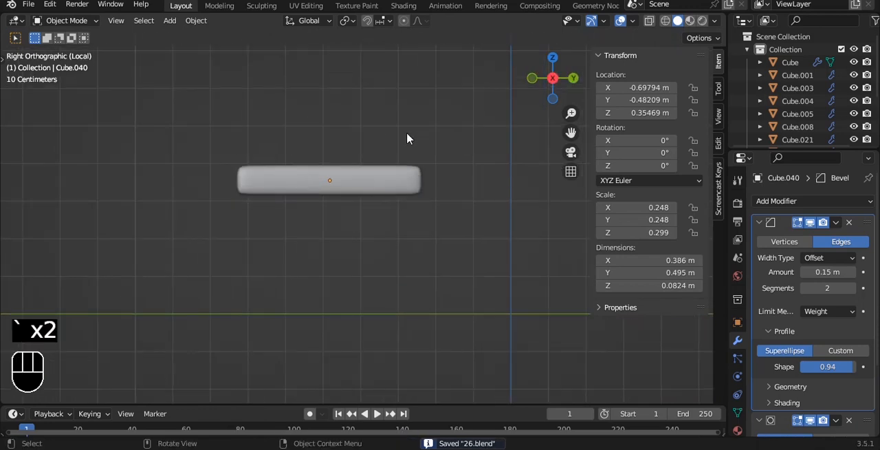
key(shift+a)
mouse_move(375, 94)
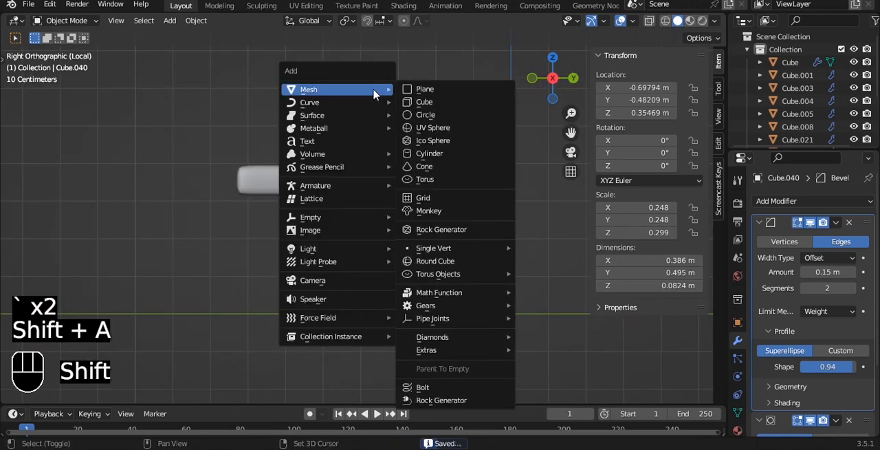
click(424, 102)
Move the new cube below the small slab in the right view and scale it uniformly to 0.093
scroll(408, 181, down, 4)
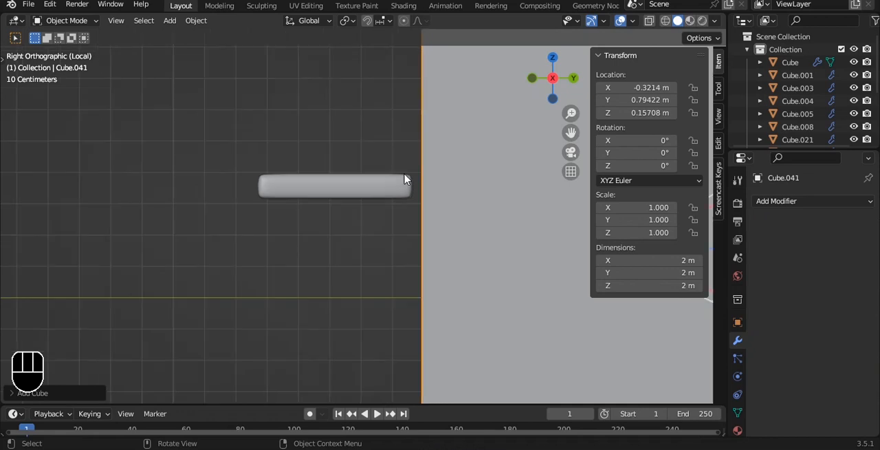
key(g)
click(334, 227)
key(s)
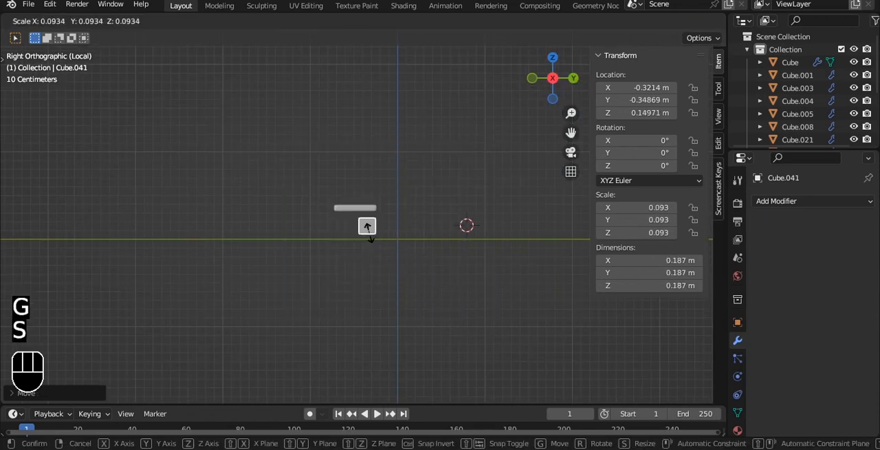
click(369, 233)
key(grave)
click(303, 193)
scroll(382, 220, up, 6)
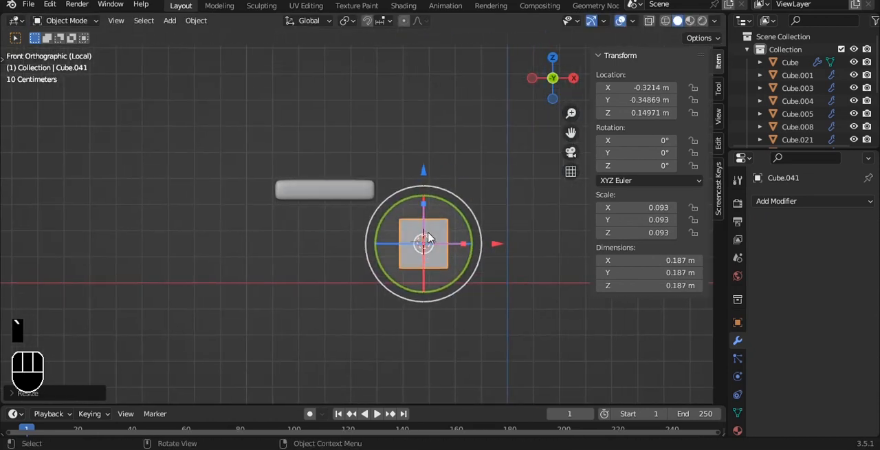
Delete the new cube and duplicate the small slab in place
key(Delete)
scroll(363, 216, up, 2)
click(350, 172)
key(shift+d)
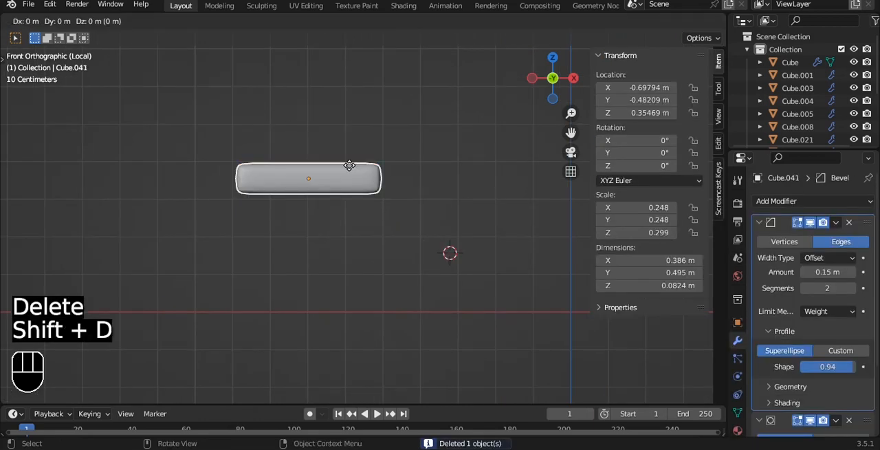
right_click(352, 172)
key(r)
key(y)
key(9)
key(0)
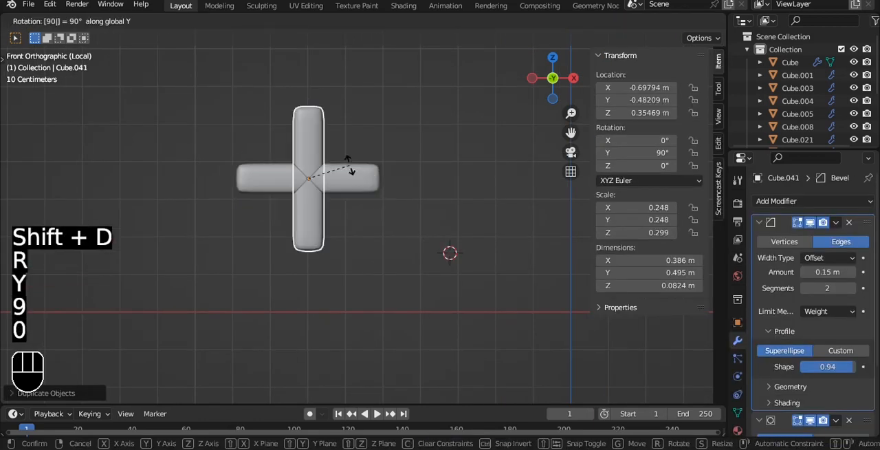
right_click(350, 166)
Rotate the duplicate slab 90° about X and lower it along Z to 0.068305 m
key(r)
key(x)
key(9)
key(0)
click(349, 136)
drag(308, 104, 306, 217)
Raise the upright slab's lowest vertices to shorten it to about 0.204 m high below the seat
key(Tab)
key(alt+z)
drag(190, 328, 405, 395)
drag(308, 303, 315, 192)
key(alt+z)
Inset the two large opposite faces of the upright slab by about 0.1045 m
middle_drag(401, 195, 333, 225)
key(3)
click(333, 224)
alt+drag(395, 221, 303, 208)
shift+click(368, 220)
alt+drag(407, 217, 337, 214)
scroll(436, 215, up, 2)
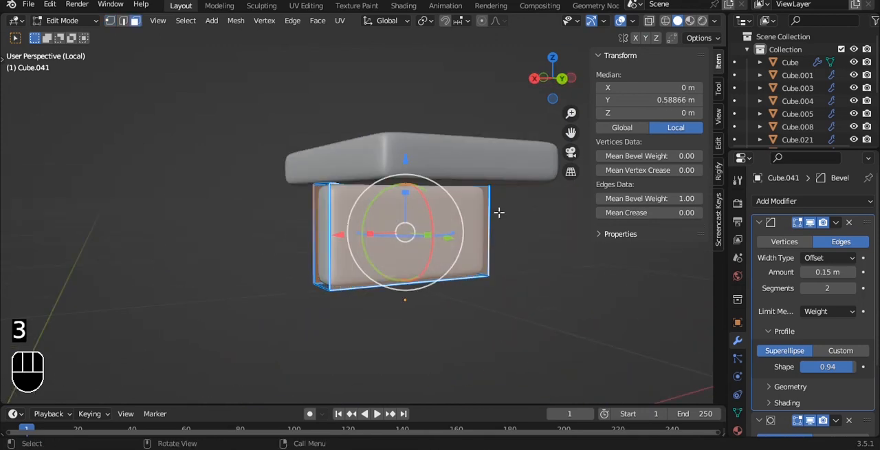
key(i)
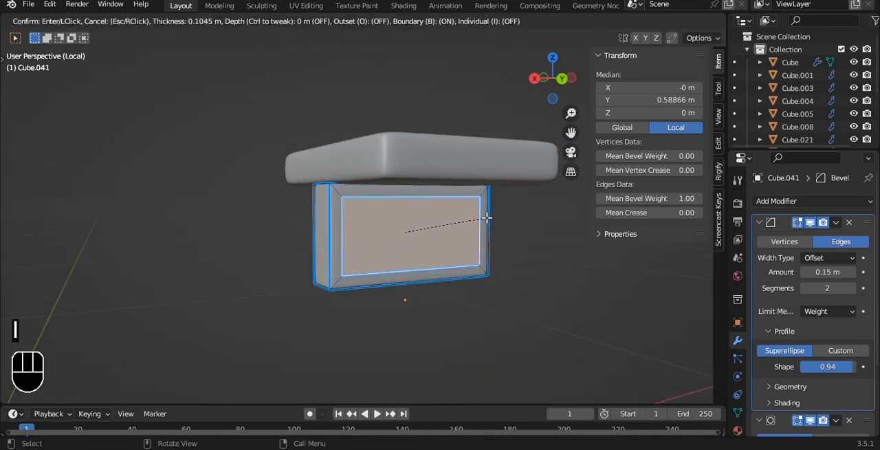
click(487, 217)
Bridge the two inset faces into an open frame and set the mean bevel weight of all its edges to 1.00
key(x)
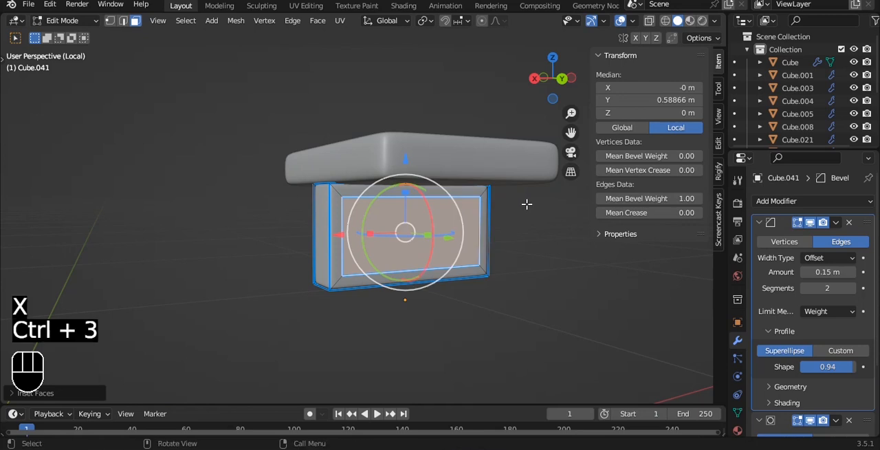
key(ctrl+e)
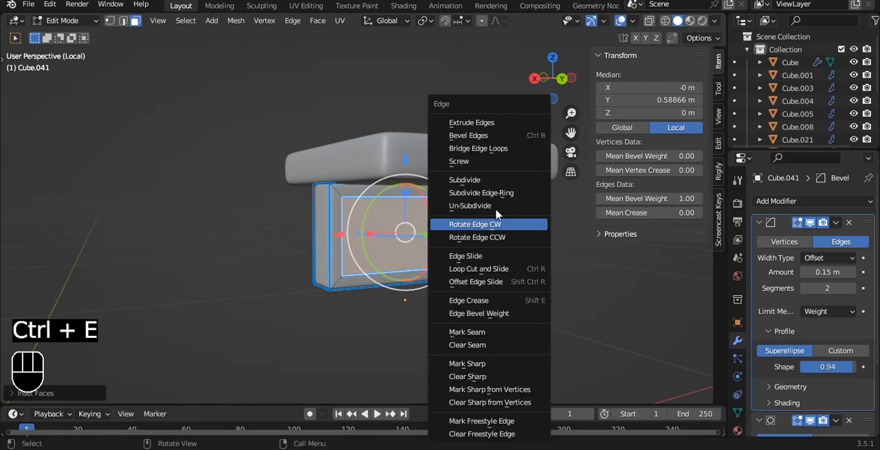
click(485, 148)
key(a)
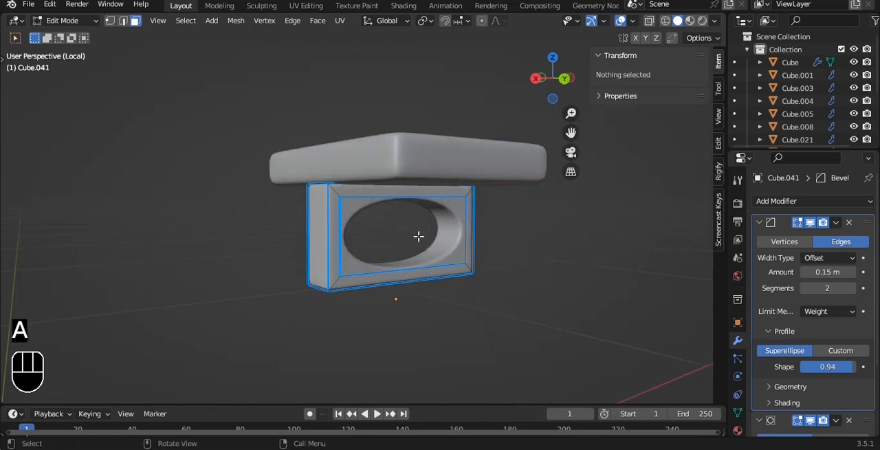
key(a)
drag(631, 198, 687, 199)
key(Tab)
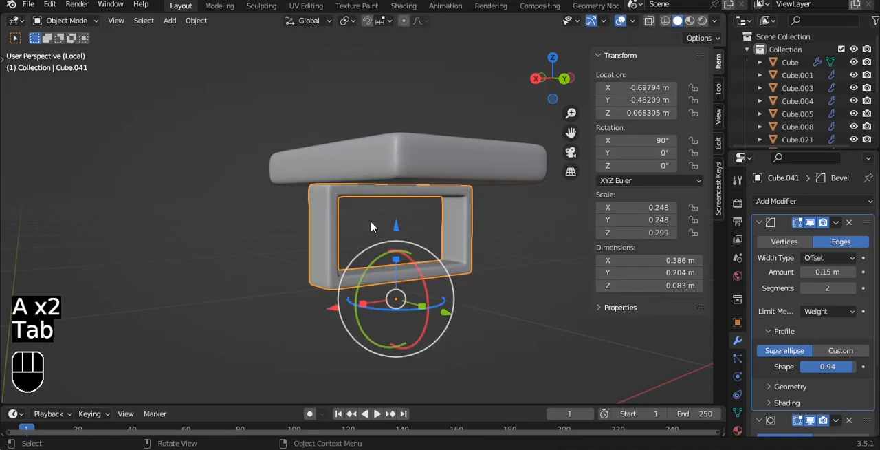
Center the frame's origin on its geometry and thin the frame along global Y to a local Z scale of 0.174
key(q)
click(371, 223)
key(grave)
click(337, 205)
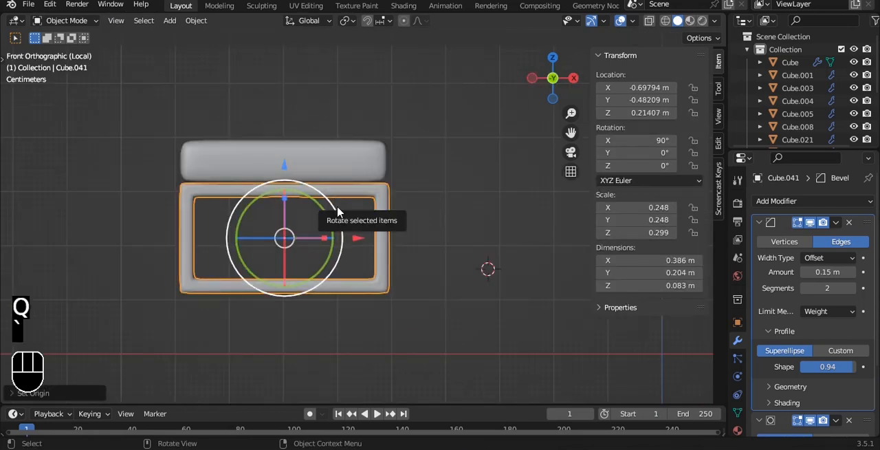
key(grave)
click(386, 237)
key(s)
key(y)
click(372, 238)
key(s)
key(y)
Move the frame along Y to -0.66906 m under the seat's front end and save the file
drag(345, 232, 279, 220)
click(357, 232)
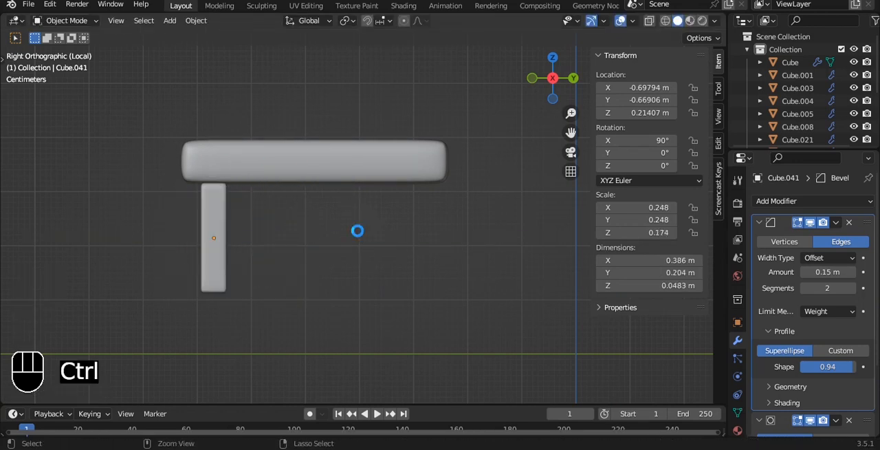
key(ctrl+s)
Leave local view and lower the frame's bottom bar to the floor, making the frame about 0.317 m high
key(slash)
scroll(328, 231, down, 3)
scroll(271, 228, up, 3)
shift+middle_drag(297, 271, 332, 224)
click(324, 230)
key(Tab)
key(alt+z)
key(1)
key(alt+z)
drag(254, 201, 239, 252)
scroll(332, 276, up, 5)
alt+shift+drag(335, 277, 407, 101)
scroll(218, 203, up, 1)
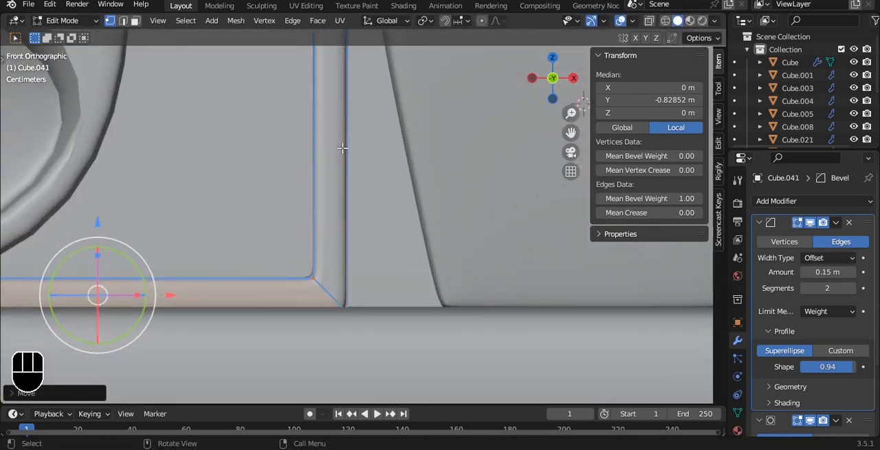
drag(100, 224, 100, 219)
Narrow the whole frame mesh along X to about 0.323 m wide and save the file
scroll(312, 142, down, 4)
middle_drag(451, 95, 413, 111)
key(a)
key(a)
key(s)
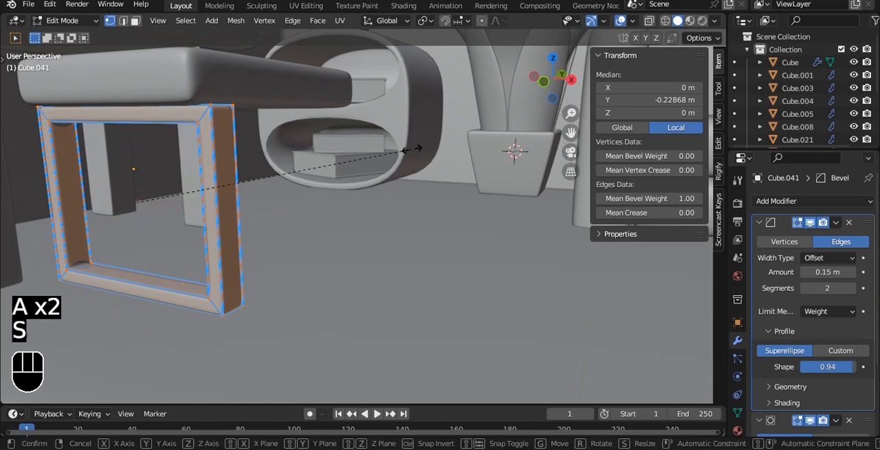
key(x)
click(363, 137)
key(Tab)
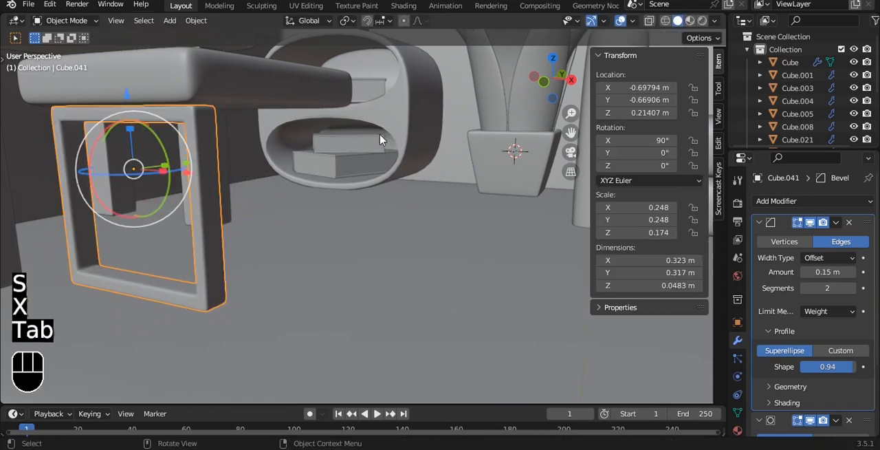
scroll(386, 141, down, 4)
key(ctrl+s)
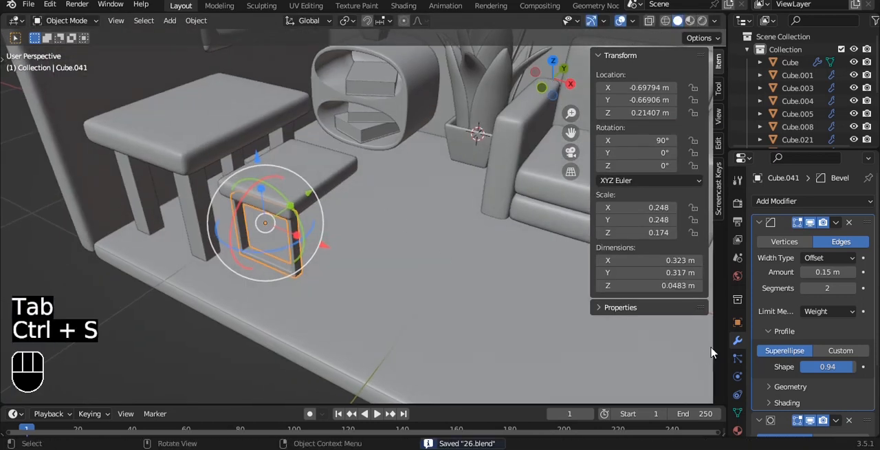
Add a Mirror modifier to the frame on the Y axis with the small seat as mirror object, and save the file
click(760, 222)
click(759, 239)
click(811, 201)
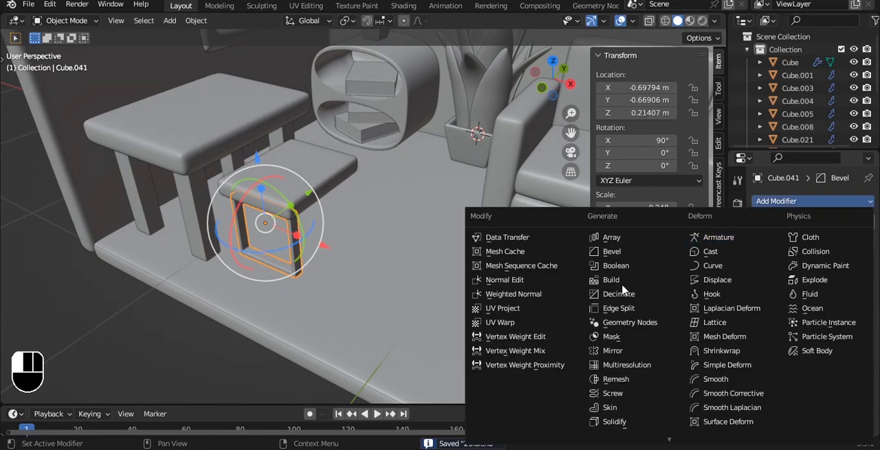
click(628, 354)
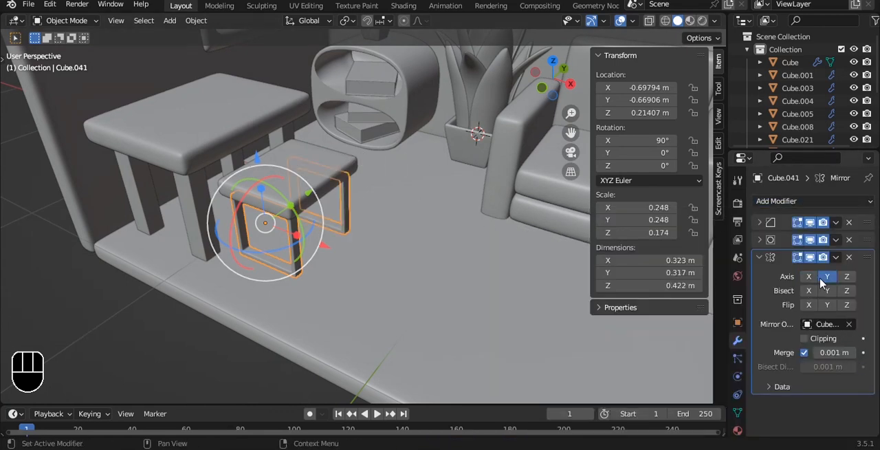
click(374, 195)
alt+drag(374, 196, 399, 178)
click(361, 348)
scroll(392, 144, down, 4)
alt+drag(392, 141, 384, 171)
key(ctrl+s)
scroll(358, 166, down, 3)
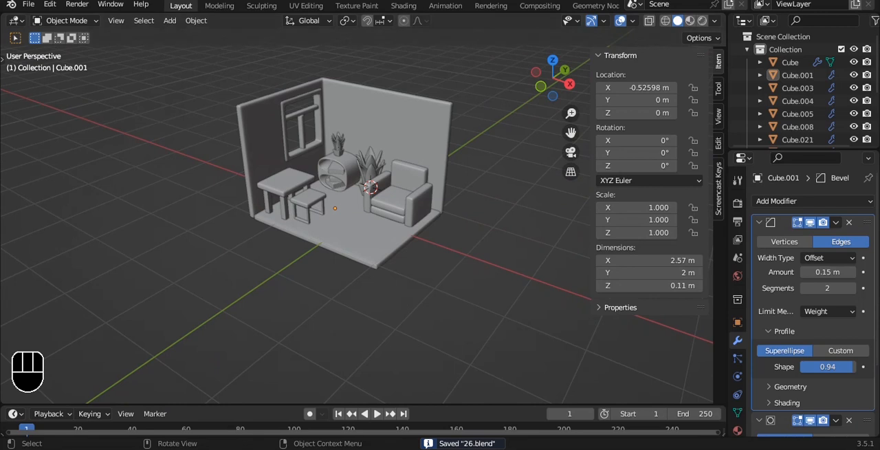
Duplicate the floor slab's top face in place and separate it into its own object
scroll(465, 324, up, 4)
key(Tab)
shift+click(358, 262)
key(shift+d)
right_click(466, 198)
key(p)
click(465, 199)
key(Tab)
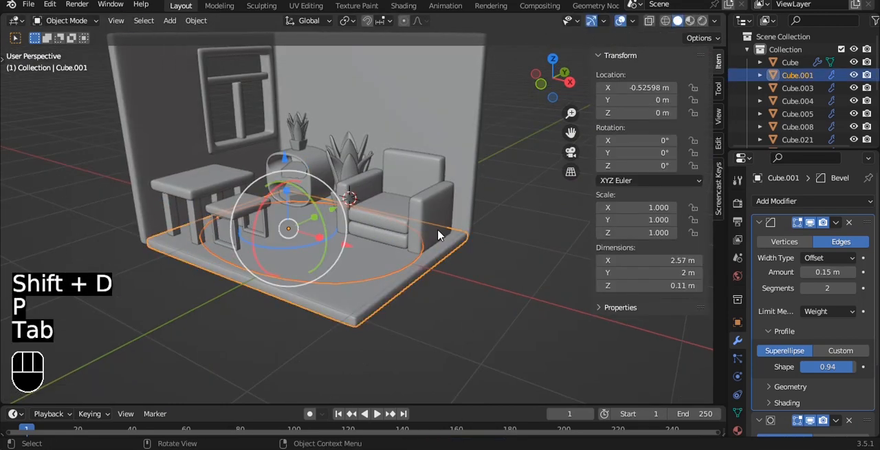
Center the separated disc's origin on its geometry, save the file and scale the disc down uniformly
key(q)
click(513, 213)
key(ctrl+s)
key(s)
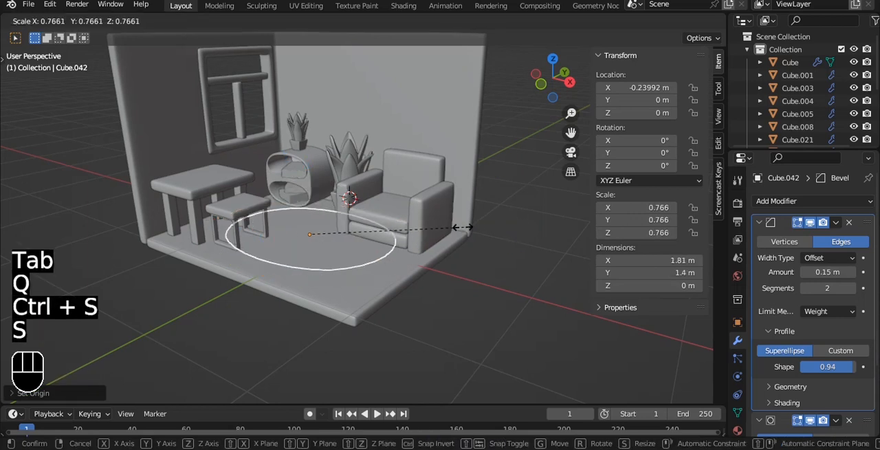
click(377, 221)
Place the disc in front of the armchair at X 0.4073 m, Y -0.36527 m and scale it uniformly to 0.396
key(grave)
drag(388, 249, 452, 251)
drag(383, 173, 375, 213)
key(s)
click(485, 232)
Raise the disc above the floor in the front view and extrude it upward to a thickness of about 0.118 m
key(grave)
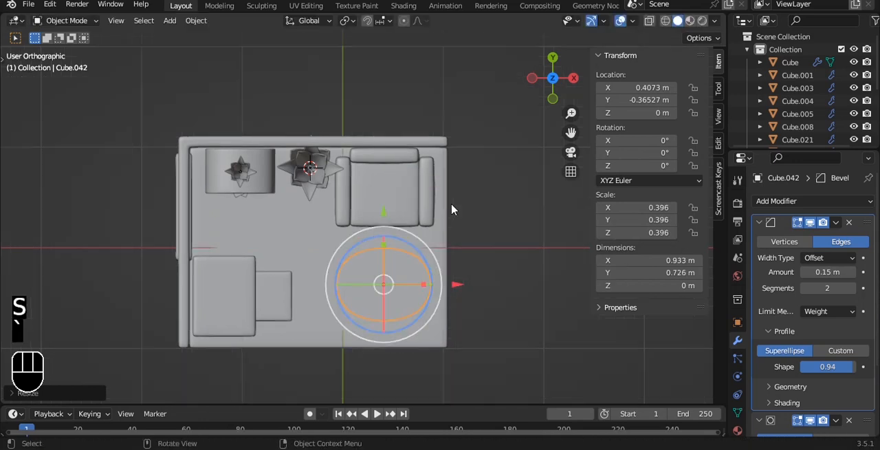
shift+middle_drag(470, 210, 424, 232)
drag(350, 194, 344, 153)
scroll(457, 192, up, 3)
key(Tab)
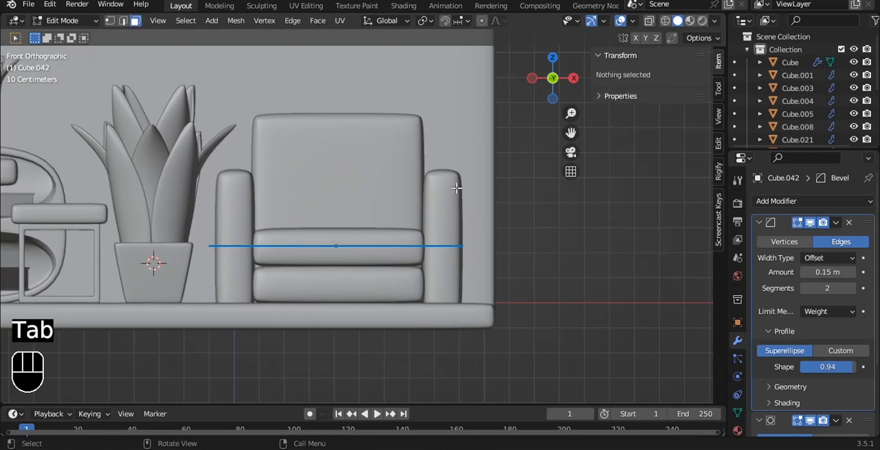
key(a)
key(e)
click(454, 159)
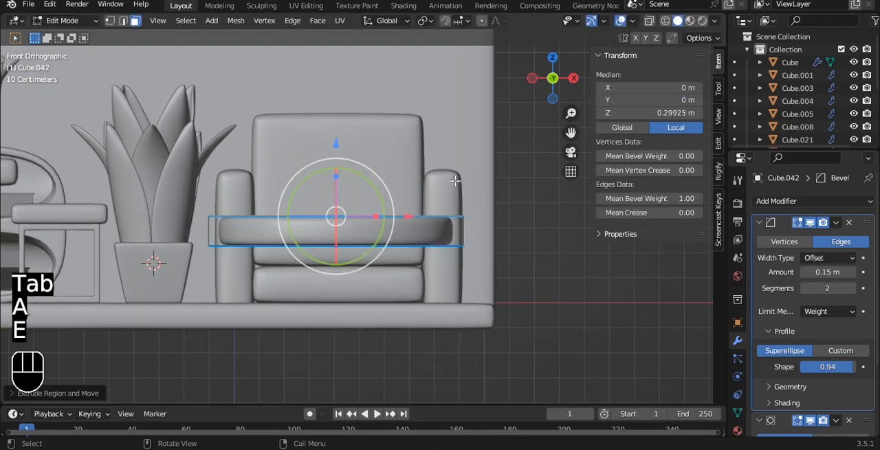
scroll(456, 180, up, 2)
key(Tab)
Center the round tabletop's origin on its geometry and save the file
right_click(458, 191)
click(458, 190)
key(q)
click(456, 190)
scroll(456, 192, down, 3)
key(ctrl+s)
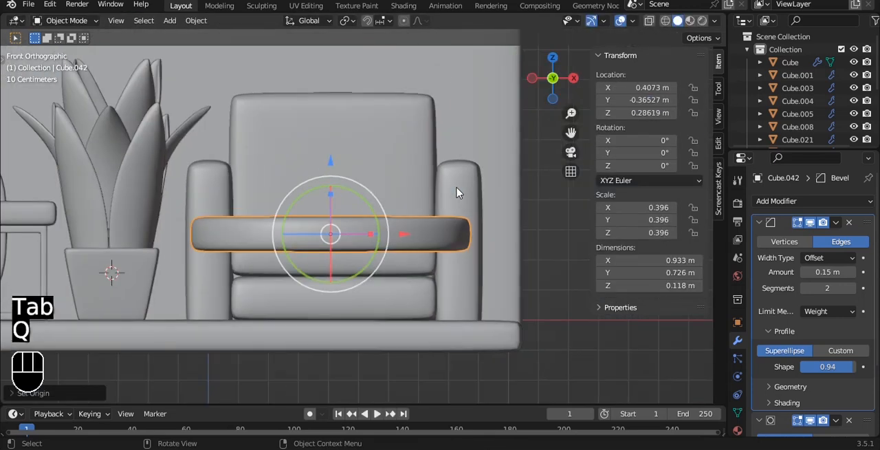
Duplicate the round tabletop and move the copy down along Z to 0.052265 m
shift+middle_drag(452, 186, 430, 158)
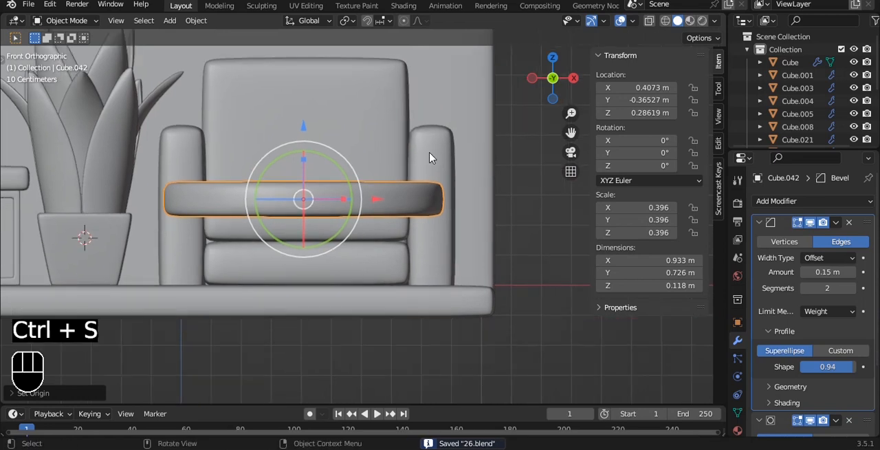
key(shift+d)
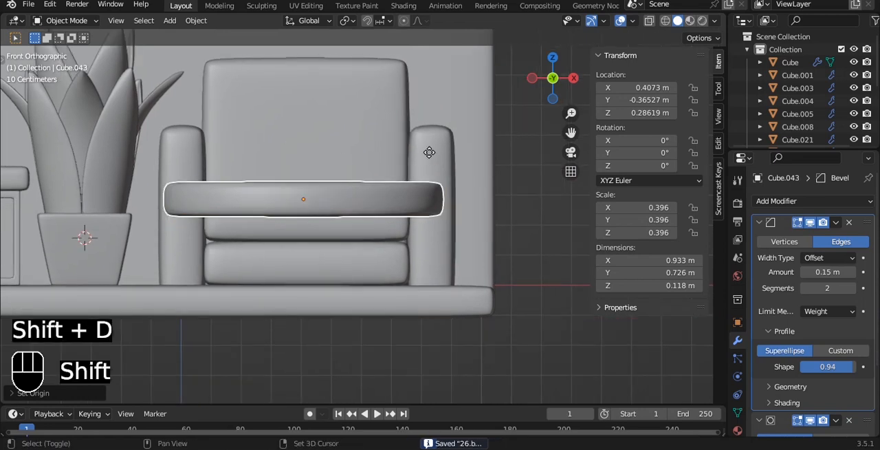
key(z)
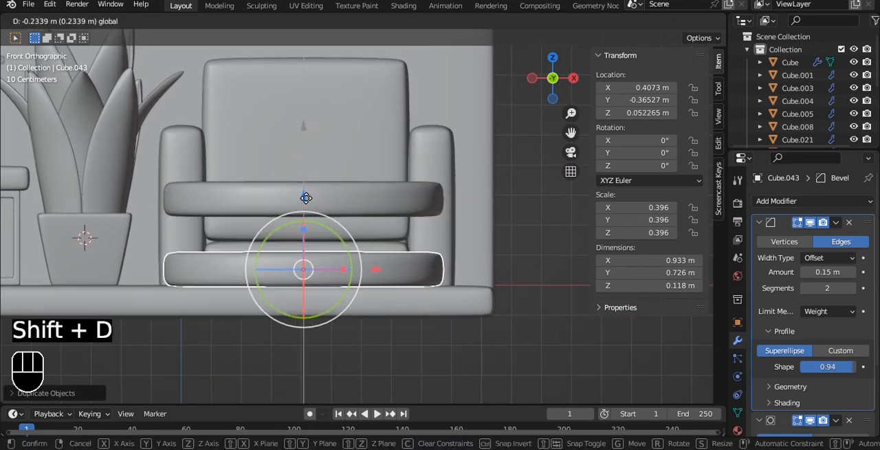
Scale the lower copy to 0.203 in X and Y and 0.320 in Z, and lower it to Z 0.04502 m
key(s)
click(443, 276)
drag(303, 230, 304, 206)
scroll(313, 236, up, 3)
shift+middle_drag(313, 236, 338, 151)
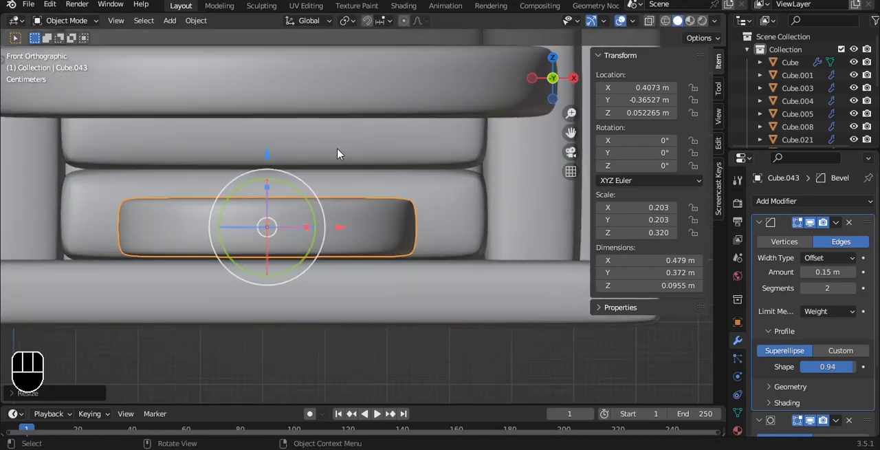
drag(267, 159, 269, 165)
Inset the base's top face and extrude it up to the tabletop as a column, about 0.243 m overall height
alt+middle_drag(307, 171, 366, 125)
scroll(375, 144, up, 5)
key(Tab)
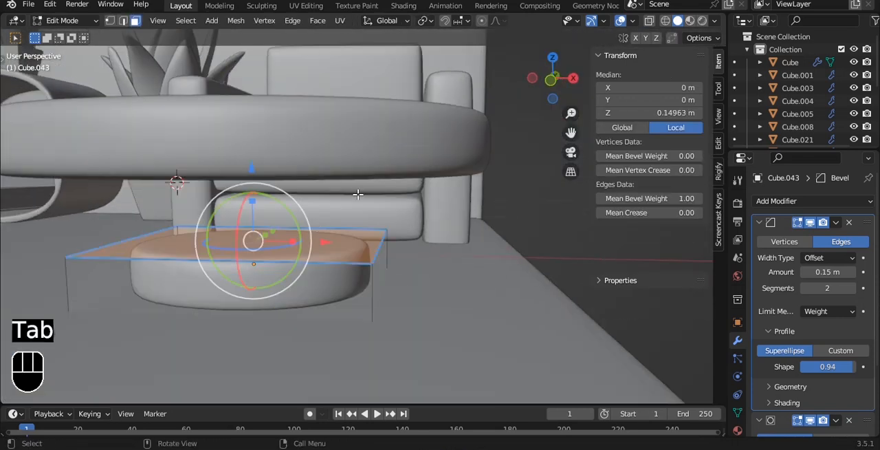
key(i)
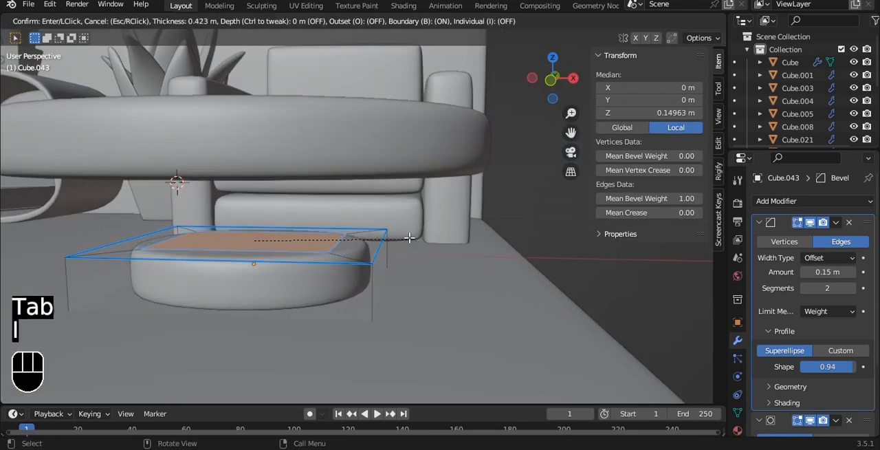
click(386, 234)
key(e)
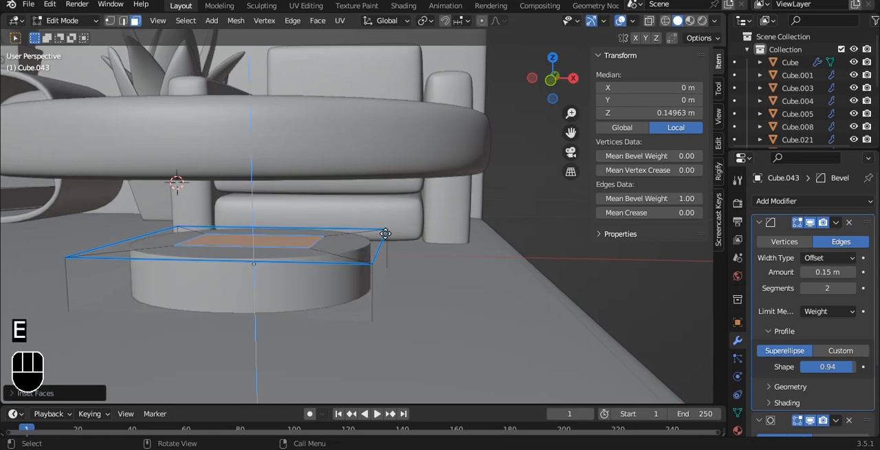
click(386, 166)
key(Tab)
Parent the pedestal base to the round tabletop and save the file
key(grave)
click(338, 126)
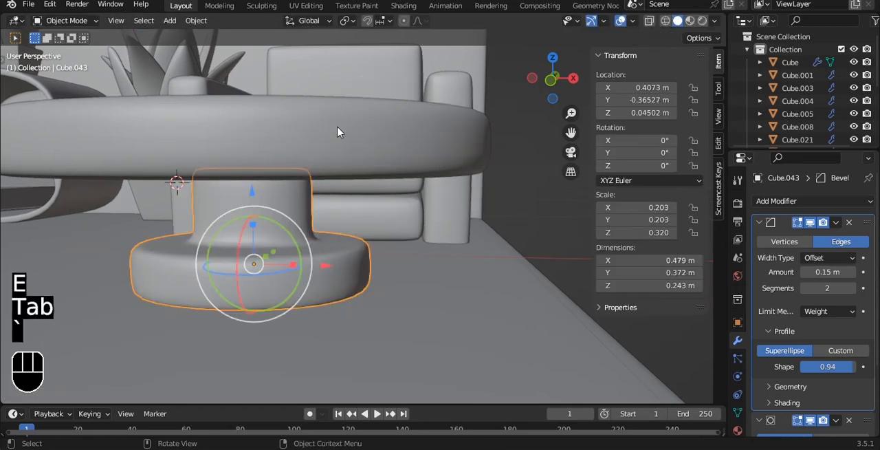
scroll(355, 169, up, 4)
click(324, 333)
scroll(293, 159, down, 3)
click(299, 167)
scroll(375, 362, down, 3)
middle_drag(375, 362, 265, 208)
click(275, 142)
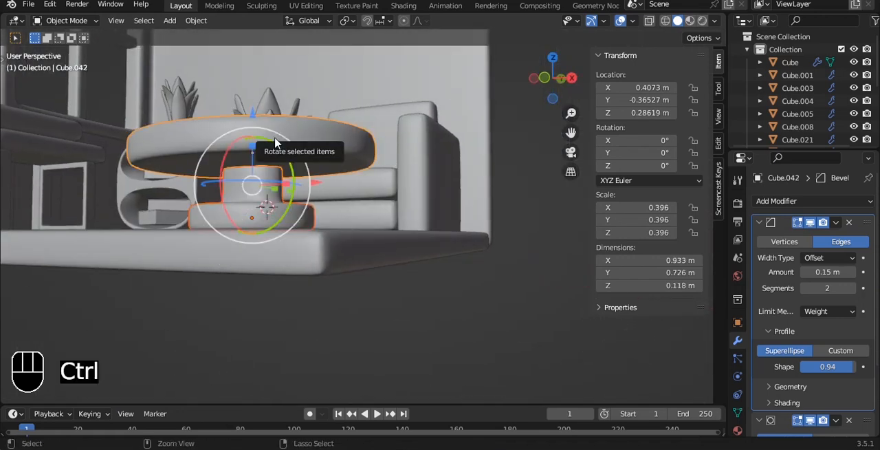
key(ctrl+p)
click(254, 151)
click(396, 272)
scroll(397, 273, down, 3)
alt+drag(393, 237, 397, 276)
click(481, 290)
key(ctrl+s)
Compare the round tabletop's rounded shape with its underlying mesh and save the file
key(grave)
click(486, 209)
alt+drag(458, 247, 392, 137)
scroll(394, 209, up, 4)
click(365, 235)
key(Tab)
key(Tab)
key(Tab)
key(Tab)
key(Tab)
key(Tab)
key(Tab)
scroll(465, 241, down, 4)
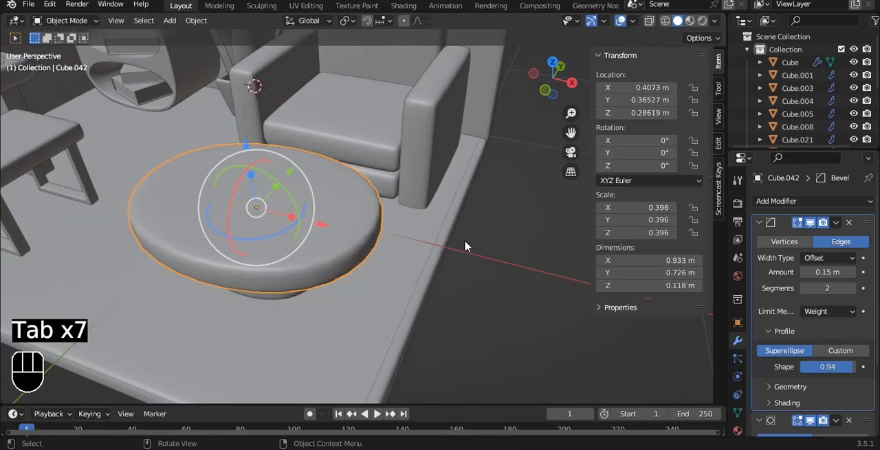
key(ctrl+s)
Duplicate the floor slab's top face in place, separate it into its own object as a rug, and save the file
alt+drag(447, 237, 354, 176)
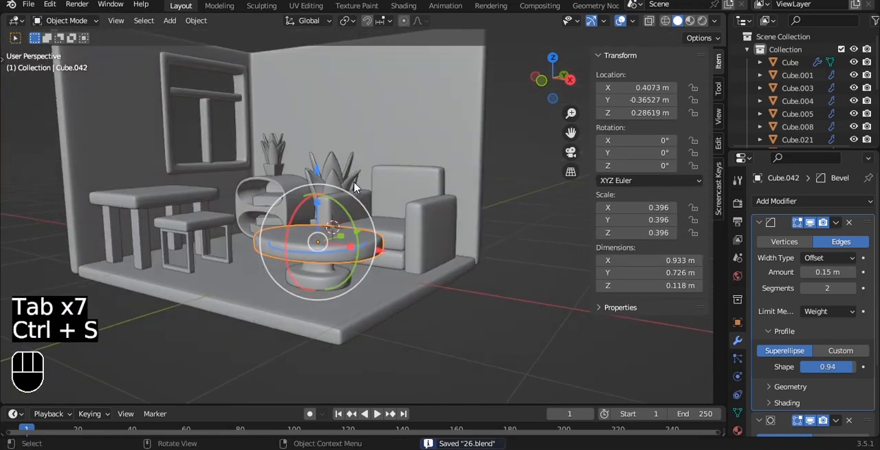
scroll(361, 227, down, 2)
click(376, 281)
alt+shift+drag(385, 277, 413, 206)
key(Tab)
scroll(413, 206, up, 3)
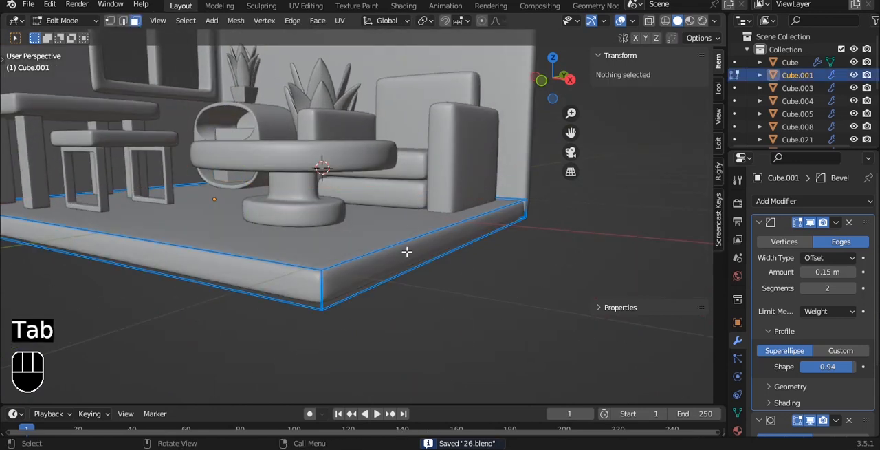
key(3)
click(436, 207)
key(shift+d)
right_click(434, 208)
key(p)
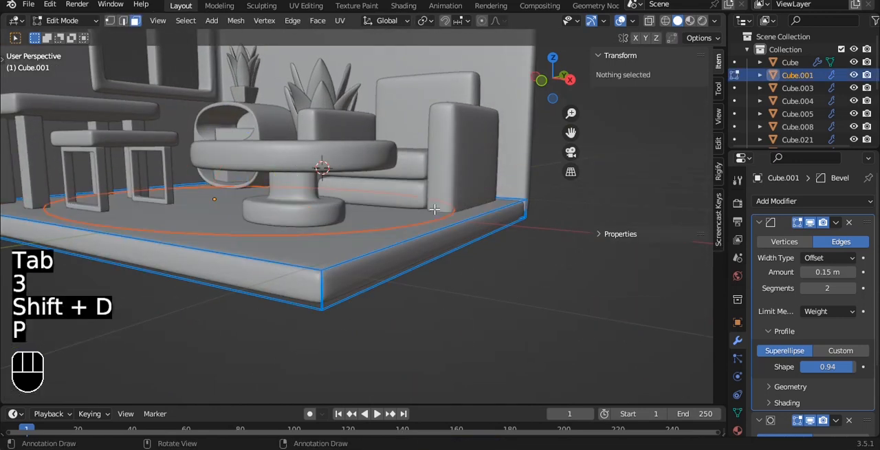
key(Tab)
key(ctrl+s)
In top view, scale the separated rug face uniformly to 0.366 and move it along X to 0.2697 m
key(grave)
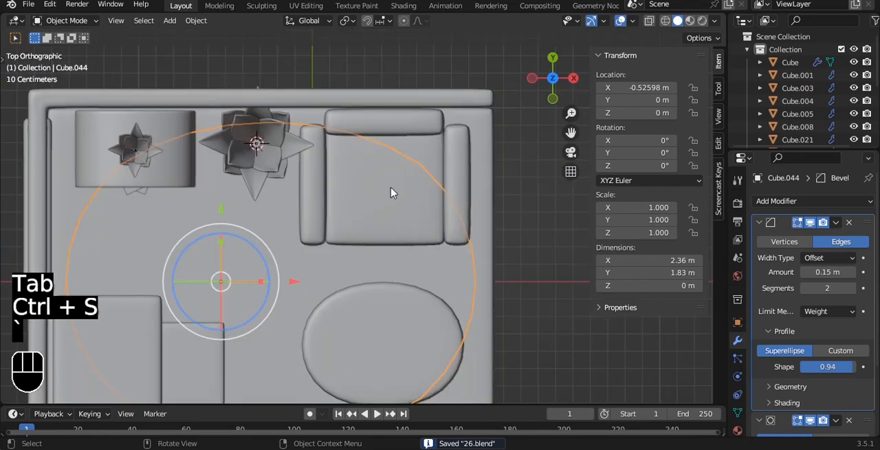
scroll(441, 255, down, 2)
alt+shift+drag(473, 265, 436, 216)
key(s)
click(305, 221)
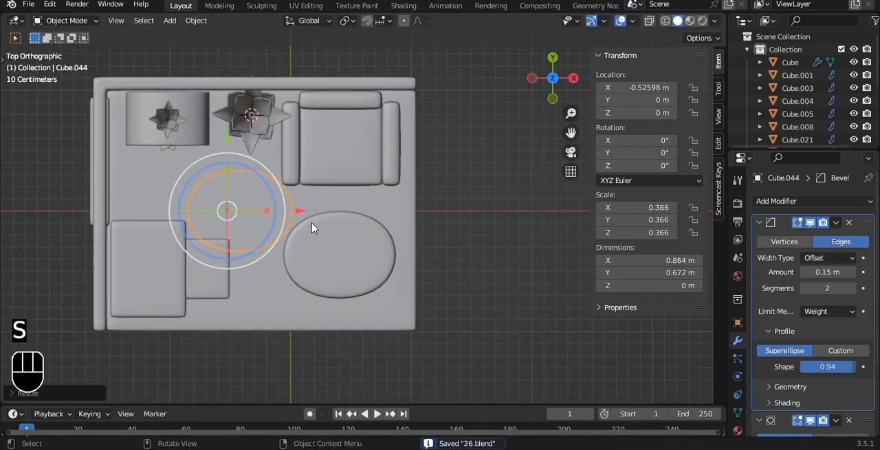
key(g)
key(x)
click(368, 200)
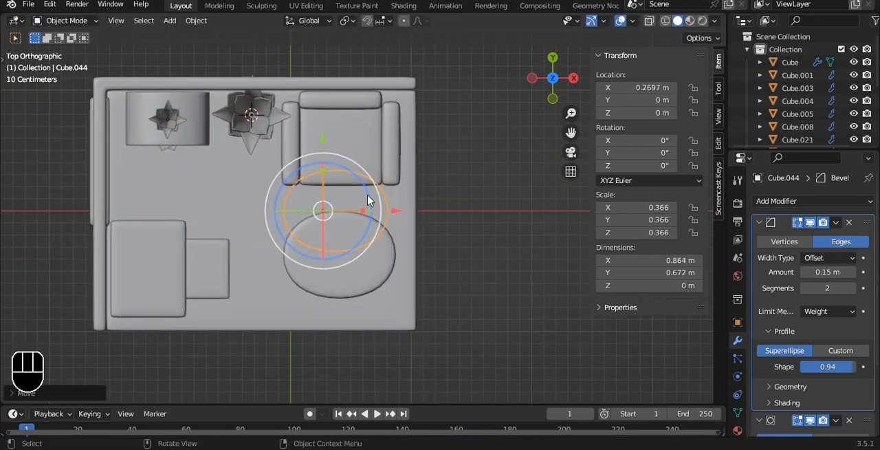
Scale the rug to 0.470 in Y and move it along Y to -0.37915 m beneath the round table
key(s)
key(y)
click(323, 168)
key(g)
key(y)
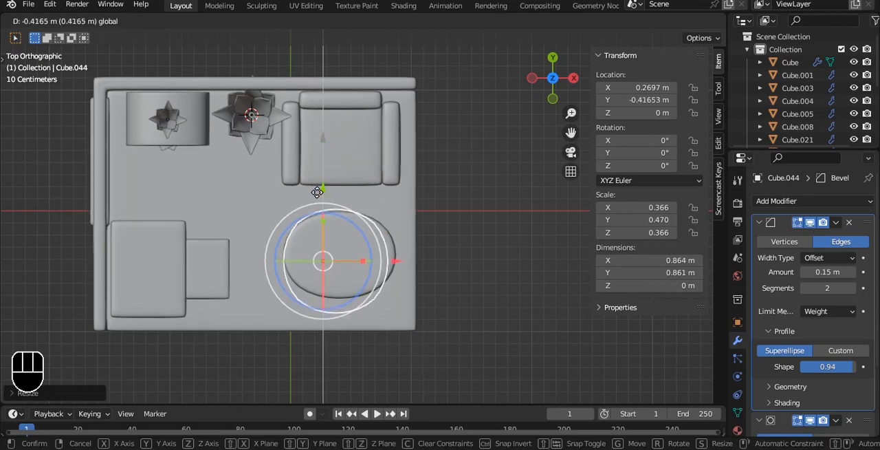
click(318, 190)
Move the rug along X to 0.39987 m and scale it to 0.466 in X around the round table
scroll(342, 216, up, 4)
key(g)
key(x)
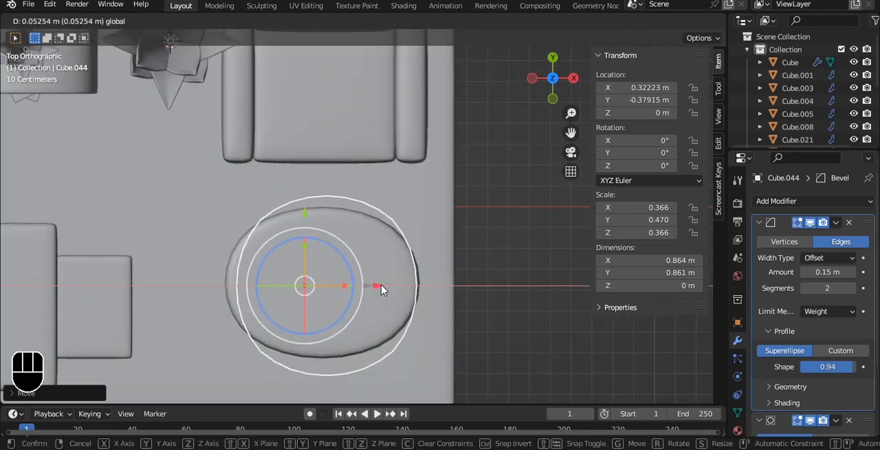
key(s)
key(x)
click(403, 289)
mouse_move(384, 284)
mouse_down()
mouse_move(372, 283)
mouse_move(377, 287)
mouse_up()
Extrude the whole rug face upward to a thickness of about 0.003 m
key(q)
click(351, 238)
middle_drag(483, 277, 365, 216)
scroll(385, 220, up, 3)
key(Tab)
key(a)
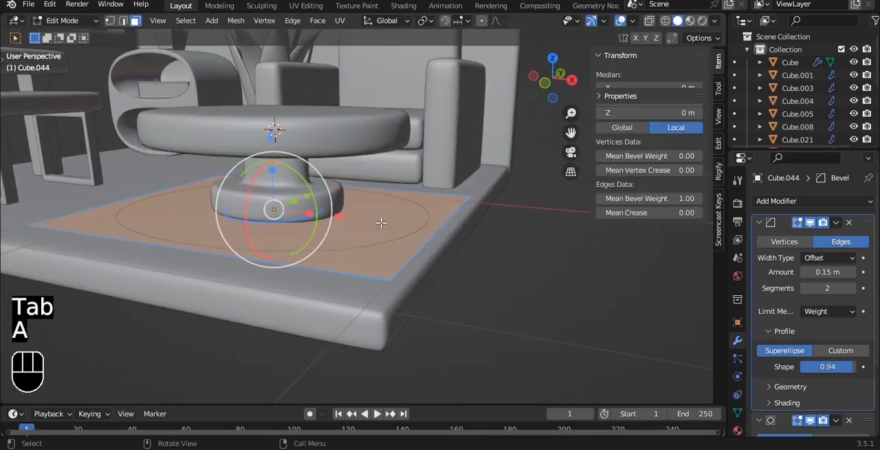
scroll(382, 222, up, 2)
key(e)
click(405, 191)
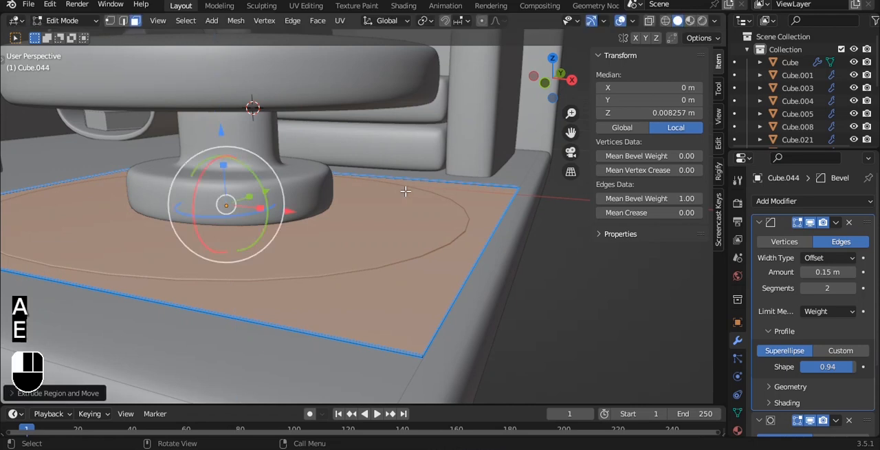
Set the rug's subdivision level to 3 and save the file
key(Tab)
scroll(409, 195, down, 3)
key(ctrl+3)
alt+drag(478, 273, 432, 240)
scroll(400, 182, up, 4)
scroll(399, 183, down, 5)
scroll(389, 242, down, 2)
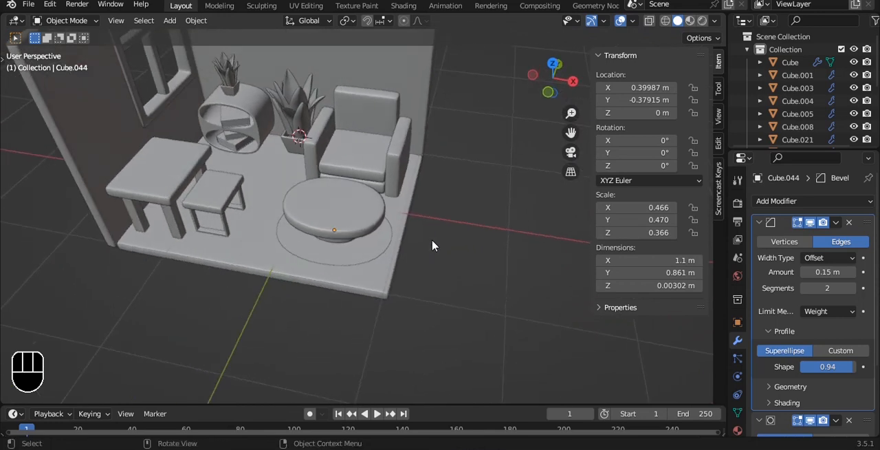
key(ctrl+s)
scroll(406, 213, down, 2)
scroll(350, 158, up, 5)
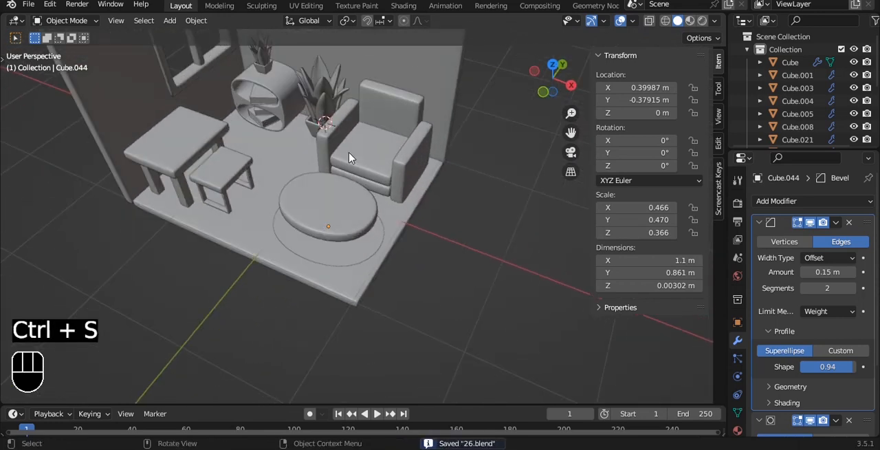
Duplicate the upper block inside the rounded shelf and move the copy along X to 0.46537 m over the armchair
click(234, 89)
alt+shift+drag(258, 100, 293, 121)
key(shift+d)
key(x)
click(469, 181)
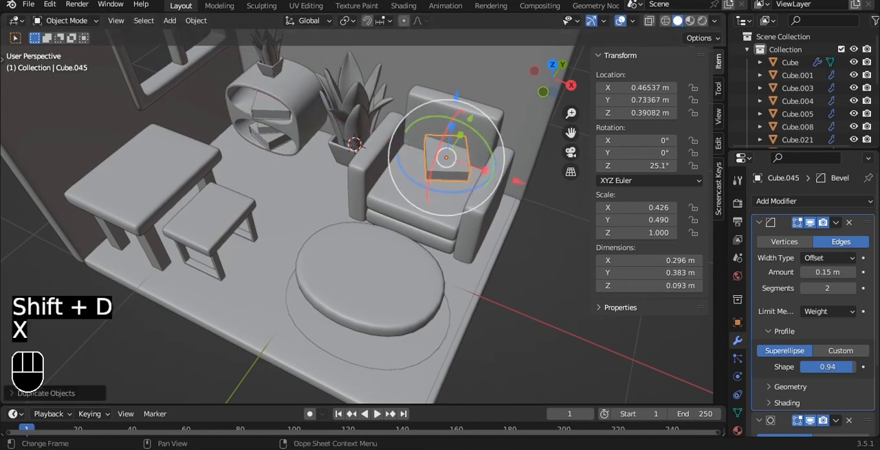